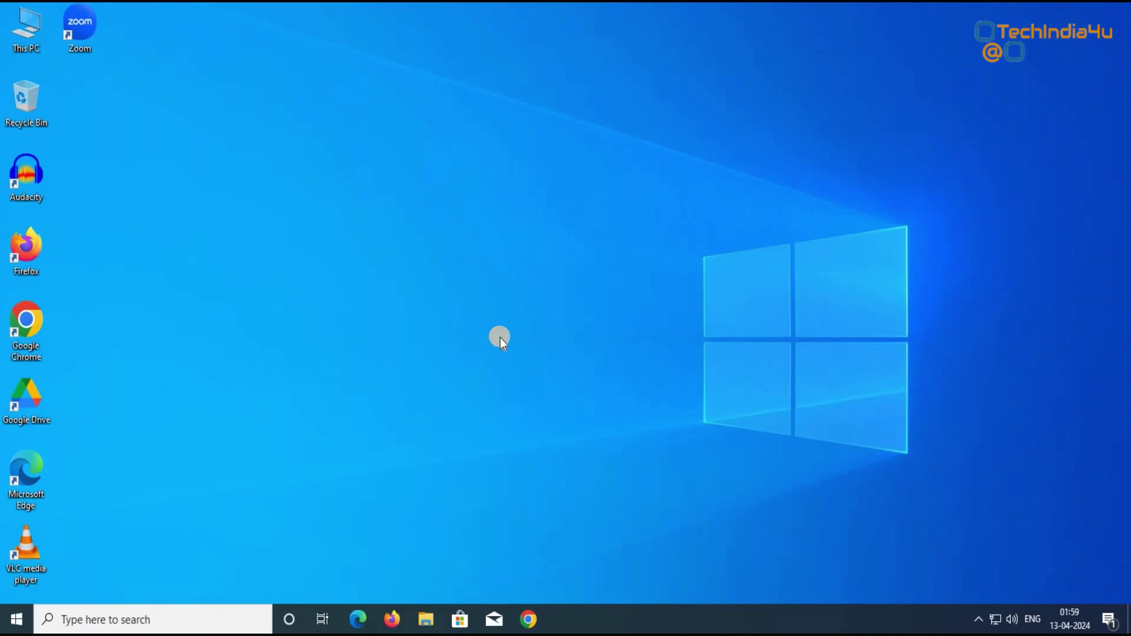
Open Microsoft Edge and go to google.com
{"action": "left_click", "coordinate": [361, 611]}
{"action": "left_click", "coordinate": [362, 619]}
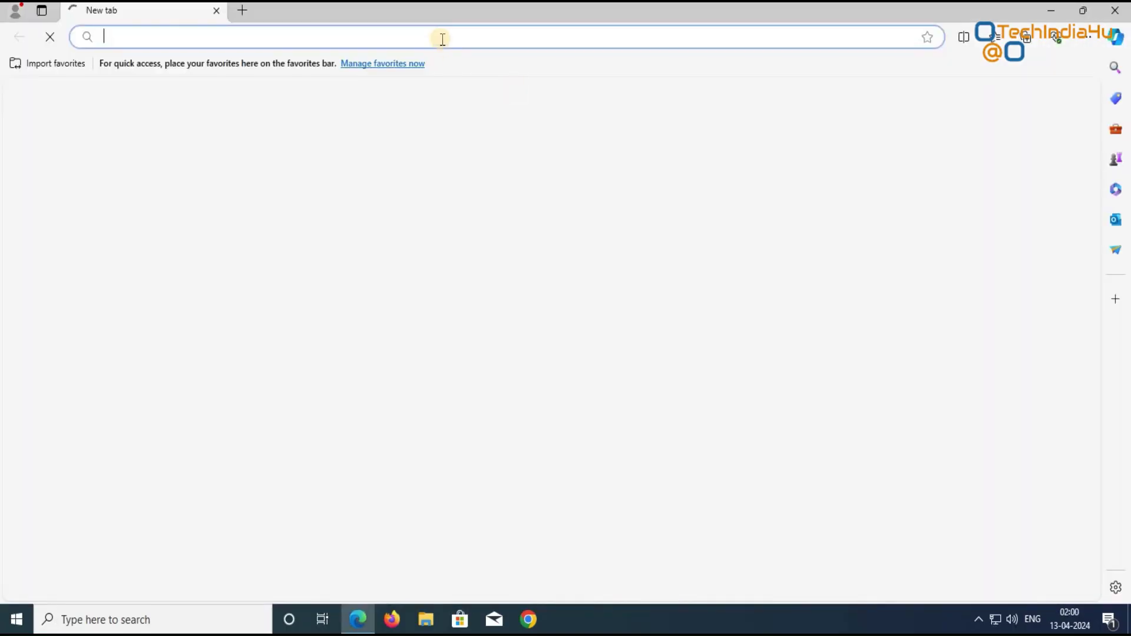
{"action": "left_click", "coordinate": [443, 40]}
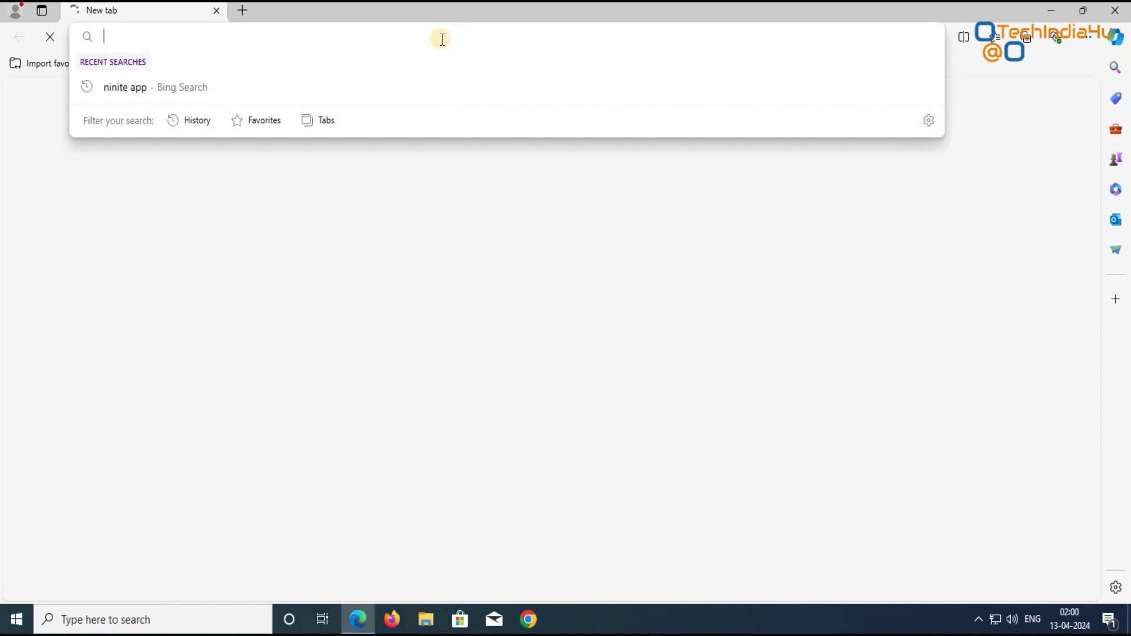
{"action": "type", "text": "google.com"}
{"action": "key", "text": "Return"}
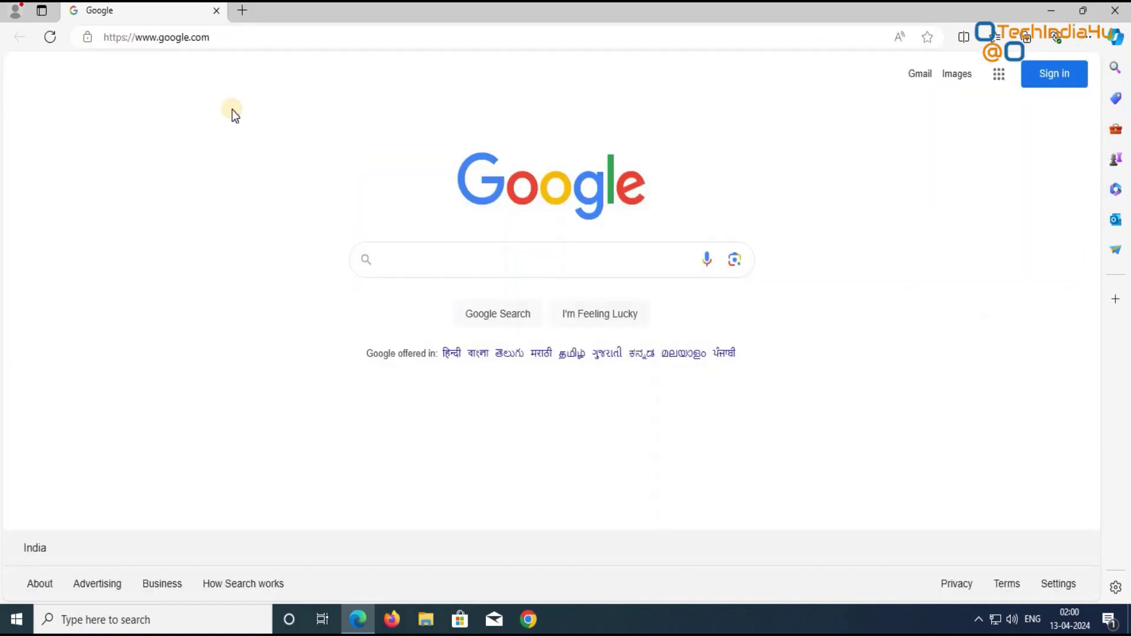
Search Google for "windows 11 download"
{"action": "left_click", "coordinate": [400, 262]}
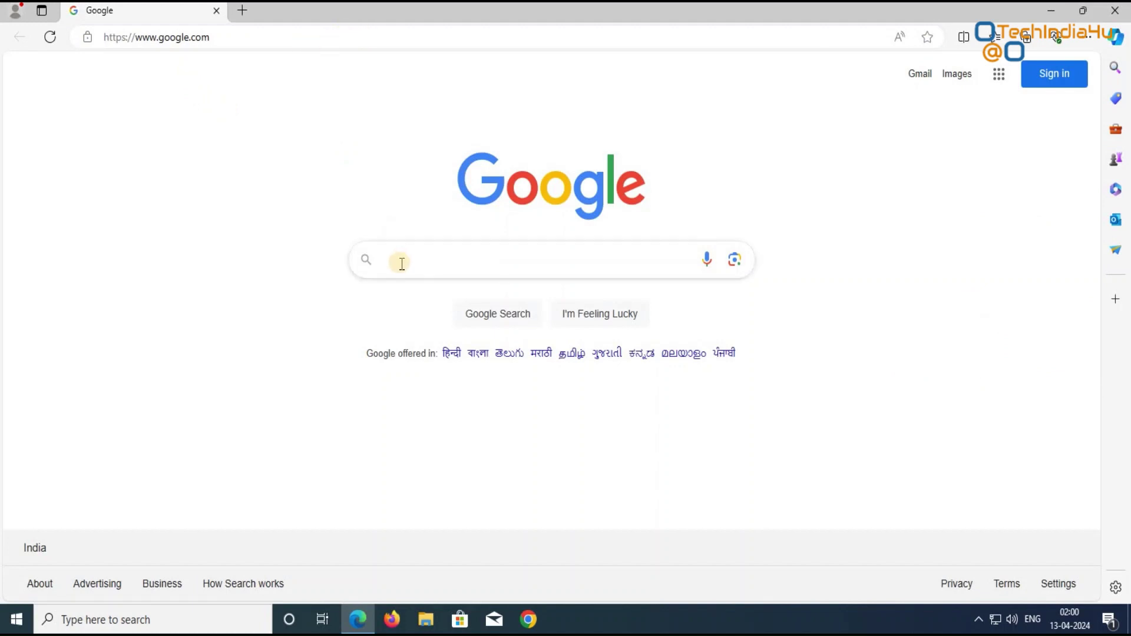
{"action": "type", "text": "windo"}
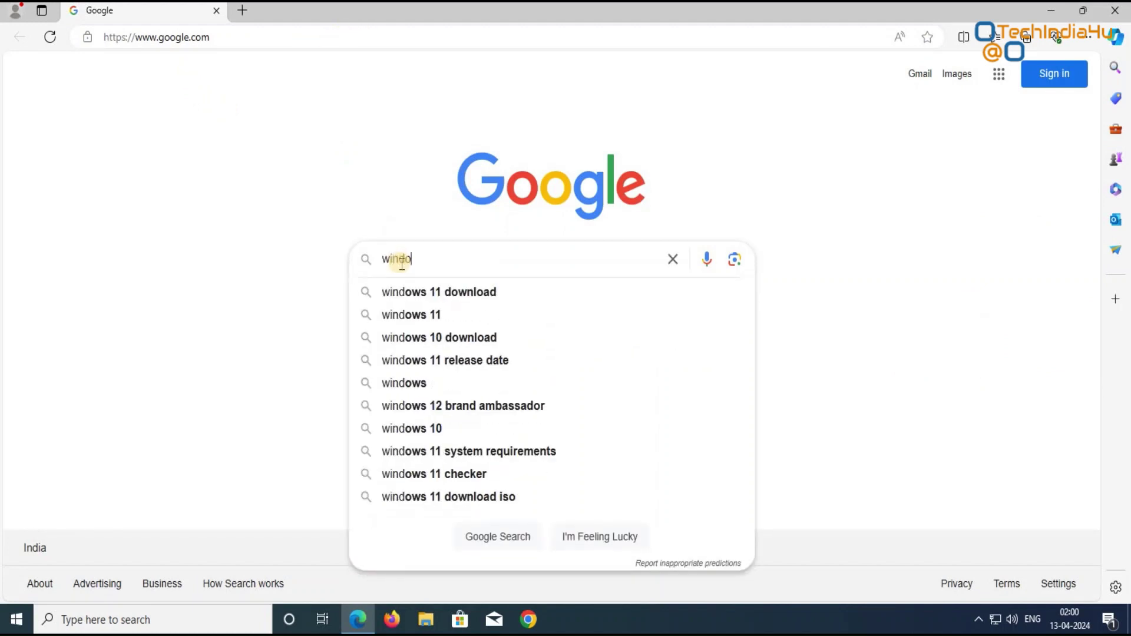
{"action": "type", "text": "ws 11 downl"}
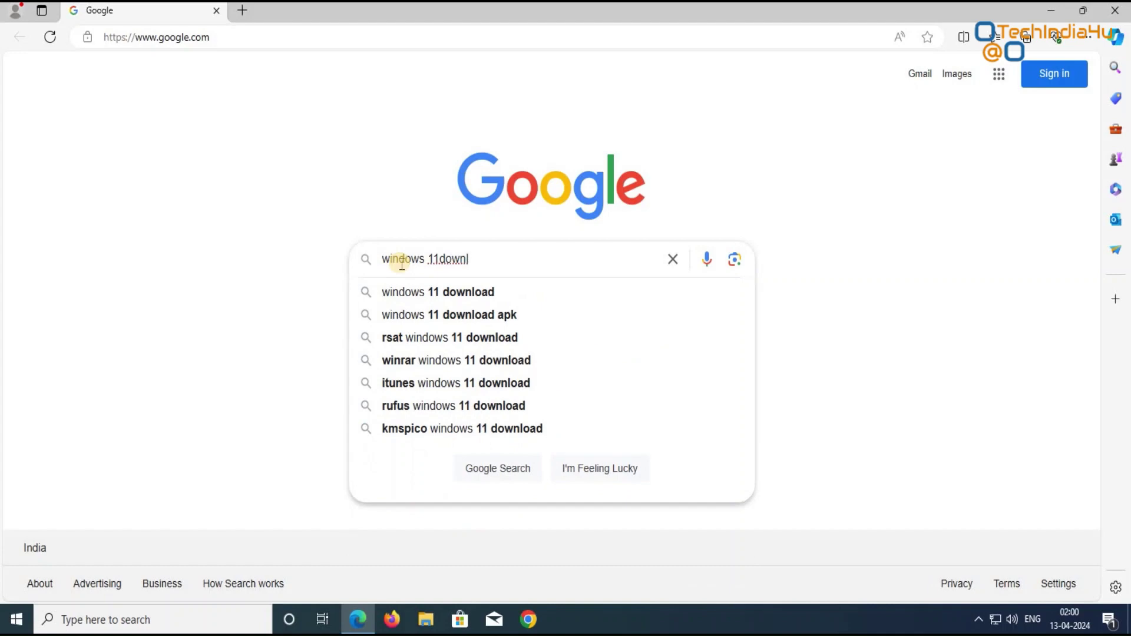
{"action": "type", "text": "oad"}
{"action": "key", "text": "Return"}
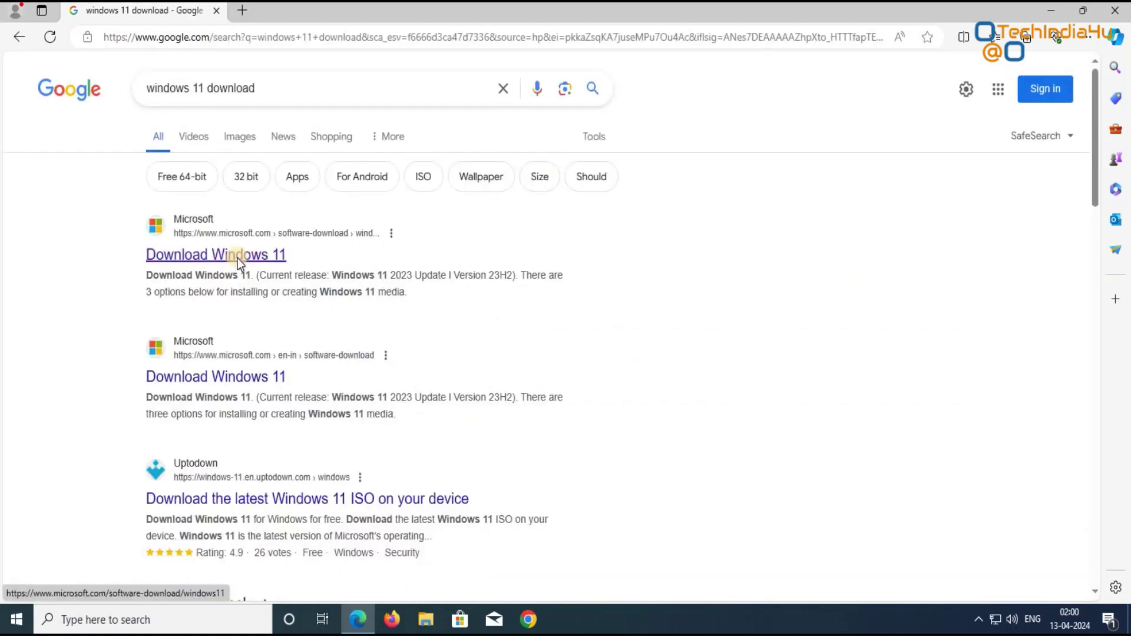
Open Microsoft's first "Download Windows 11" search result in a new tab and switch to it
{"action": "right_click", "coordinate": [238, 259]}
{"action": "left_click", "coordinate": [297, 275]}
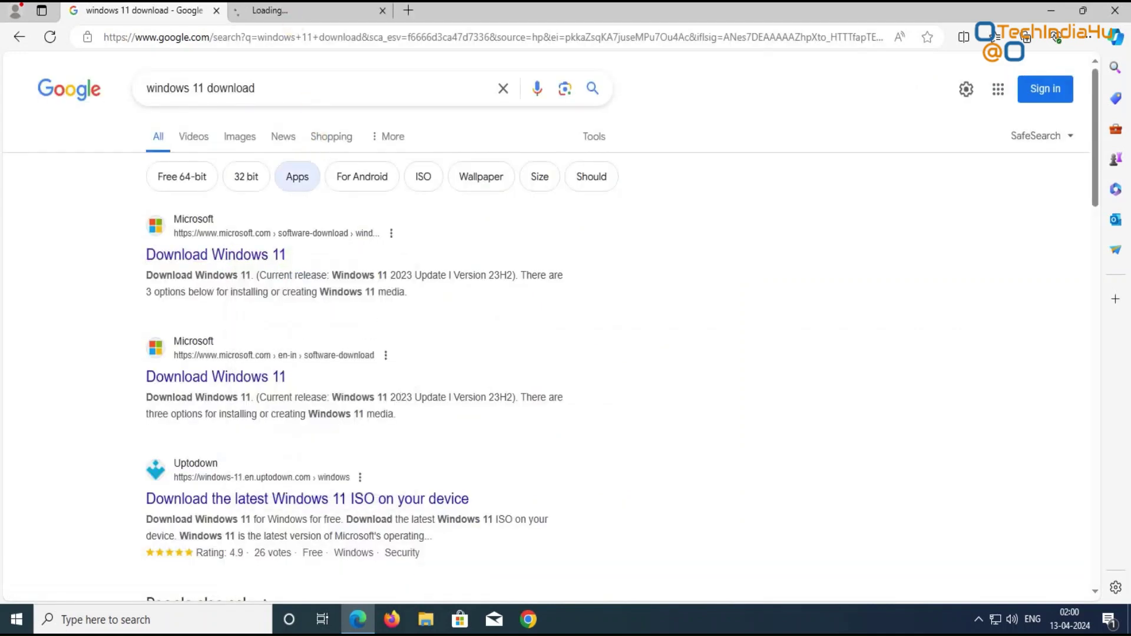
{"action": "left_click", "coordinate": [287, 7]}
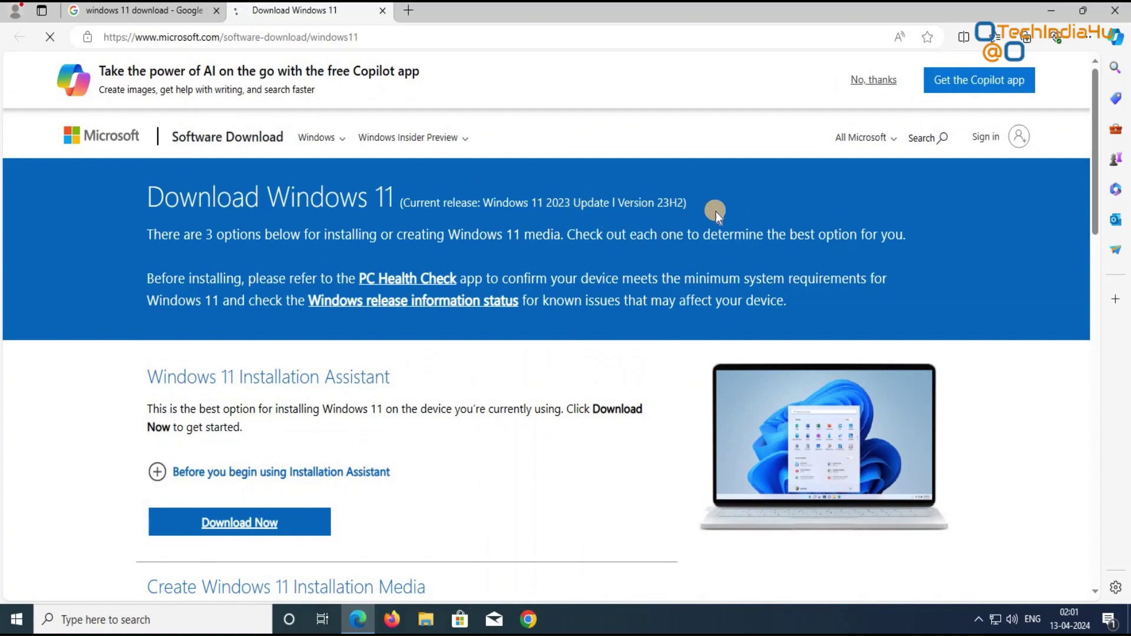
Choose Windows 11 (multi-edition ISO for x64 devices) as the disk image and submit the download request
{"action": "scroll", "coordinate": [1094, 241], "scroll_direction": "down", "scroll_amount": 1}
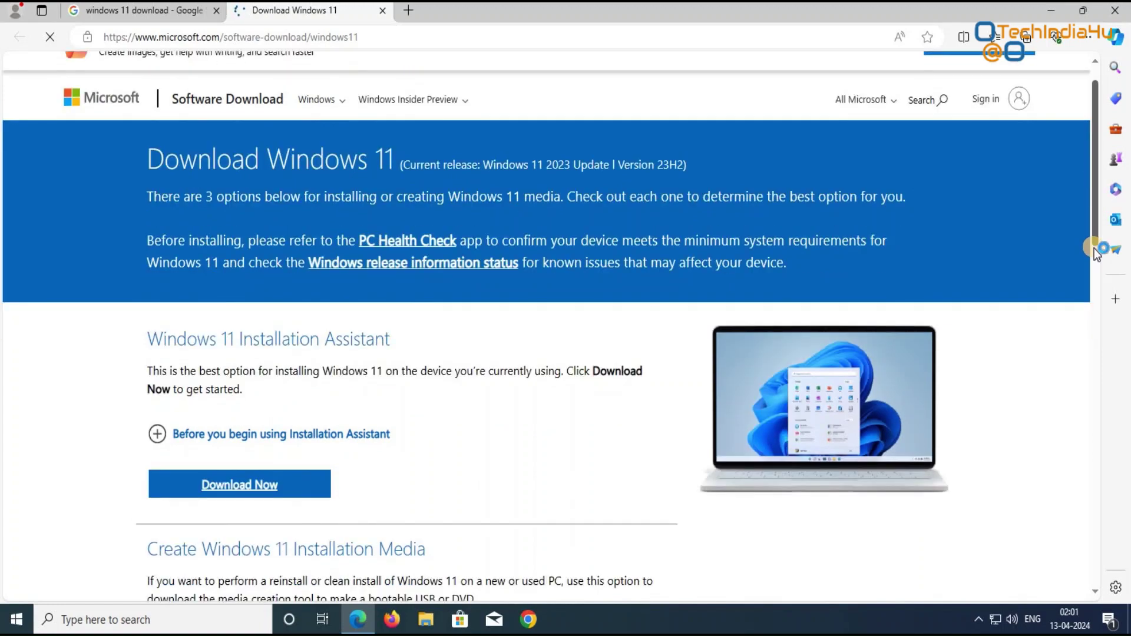
{"action": "scroll", "coordinate": [1094, 249], "scroll_direction": "down", "scroll_amount": 8}
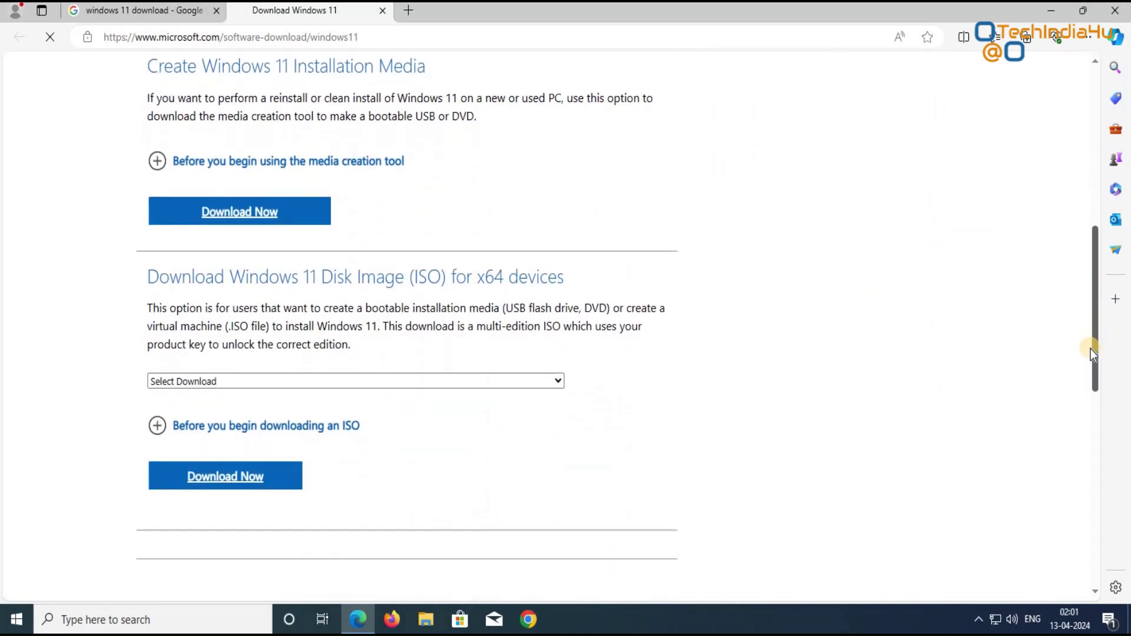
{"action": "scroll", "coordinate": [1090, 354], "scroll_direction": "down", "scroll_amount": 1}
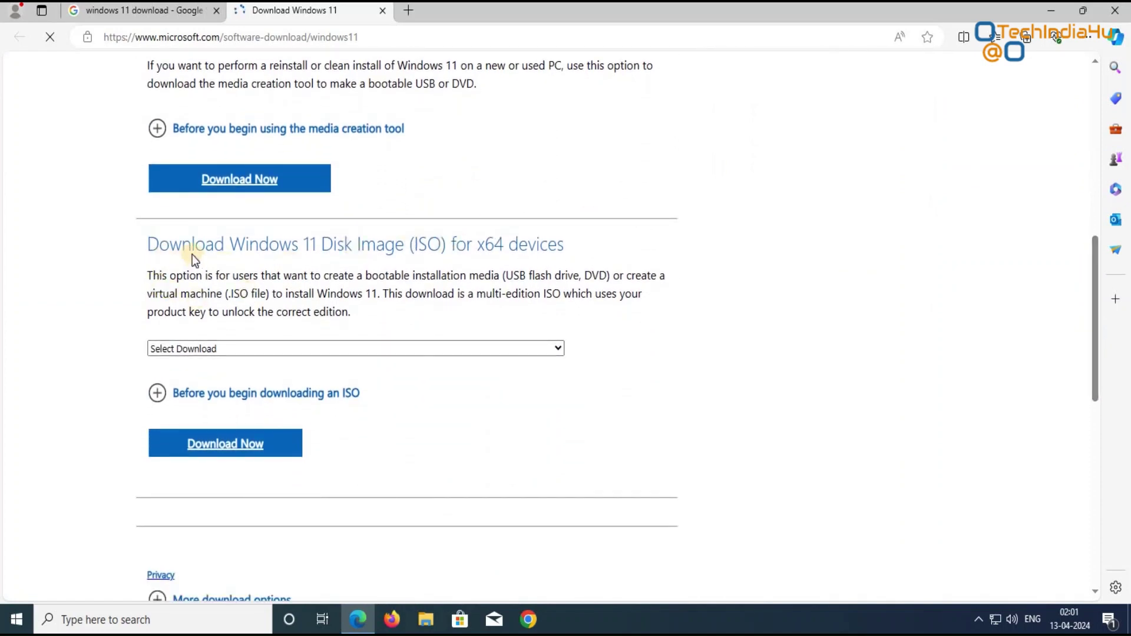
{"action": "left_click_drag", "start_coordinate": [152, 244], "coordinate": [571, 256]}
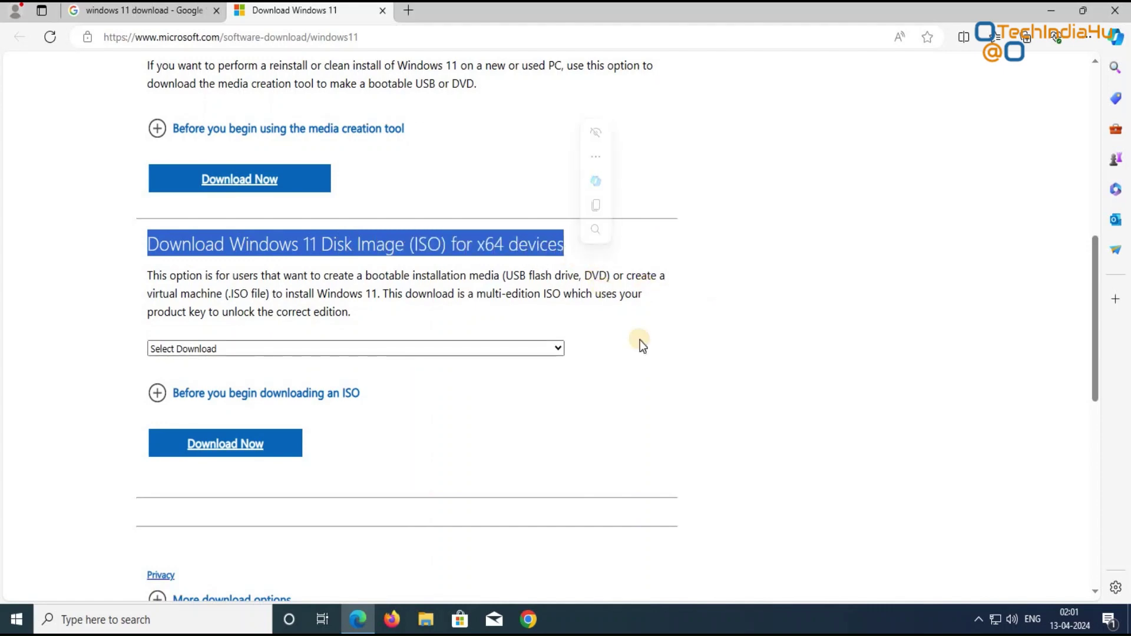
{"action": "left_click", "coordinate": [612, 344]}
{"action": "left_click", "coordinate": [522, 348]}
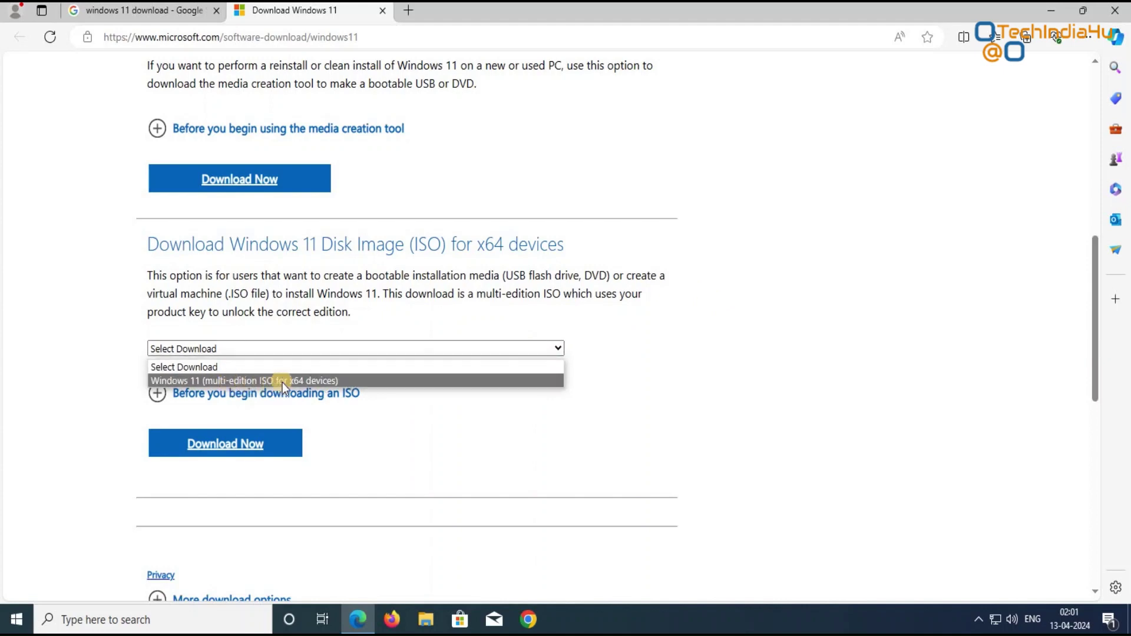
{"action": "left_click", "coordinate": [417, 381]}
{"action": "left_click", "coordinate": [257, 450]}
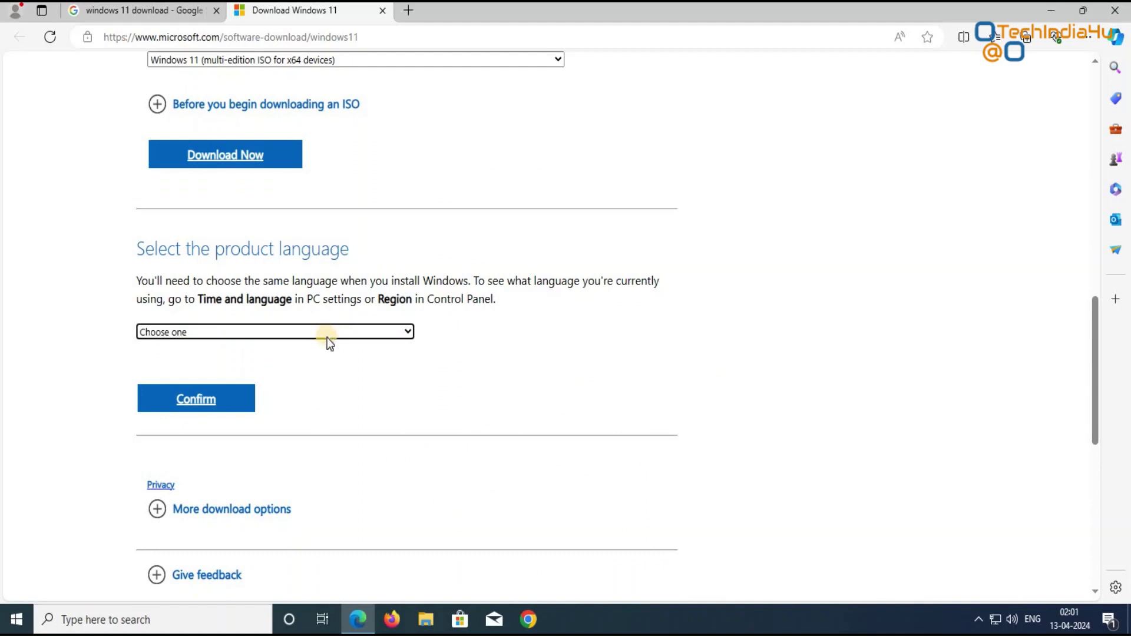
Set the product language to English International and confirm it
{"action": "left_click", "coordinate": [329, 334]}
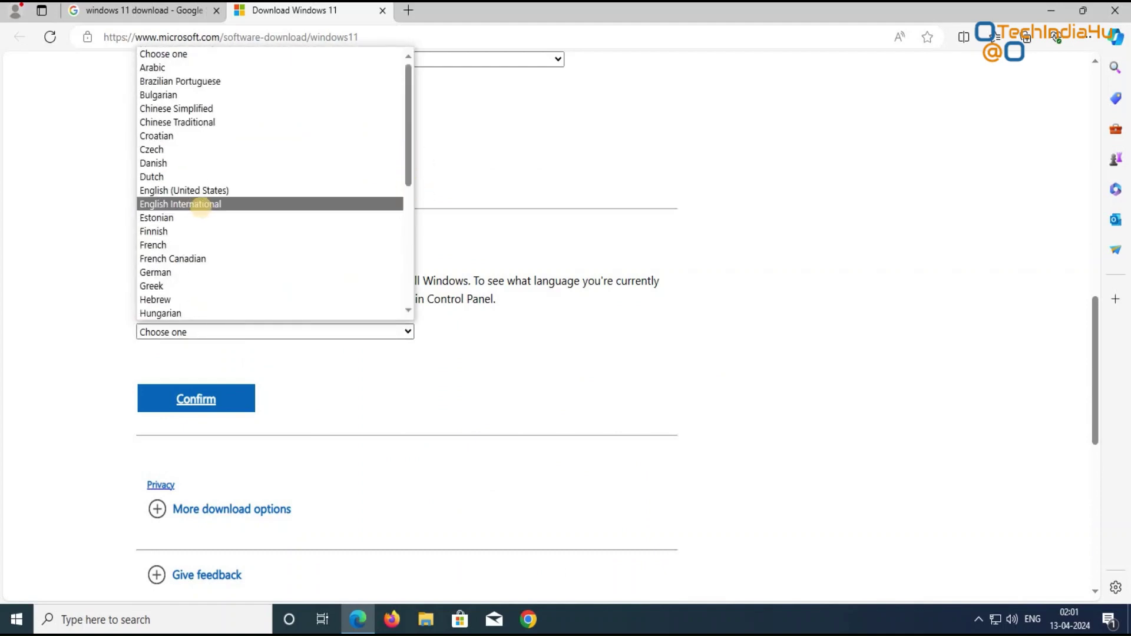
{"action": "left_click", "coordinate": [216, 205]}
{"action": "left_click", "coordinate": [207, 406]}
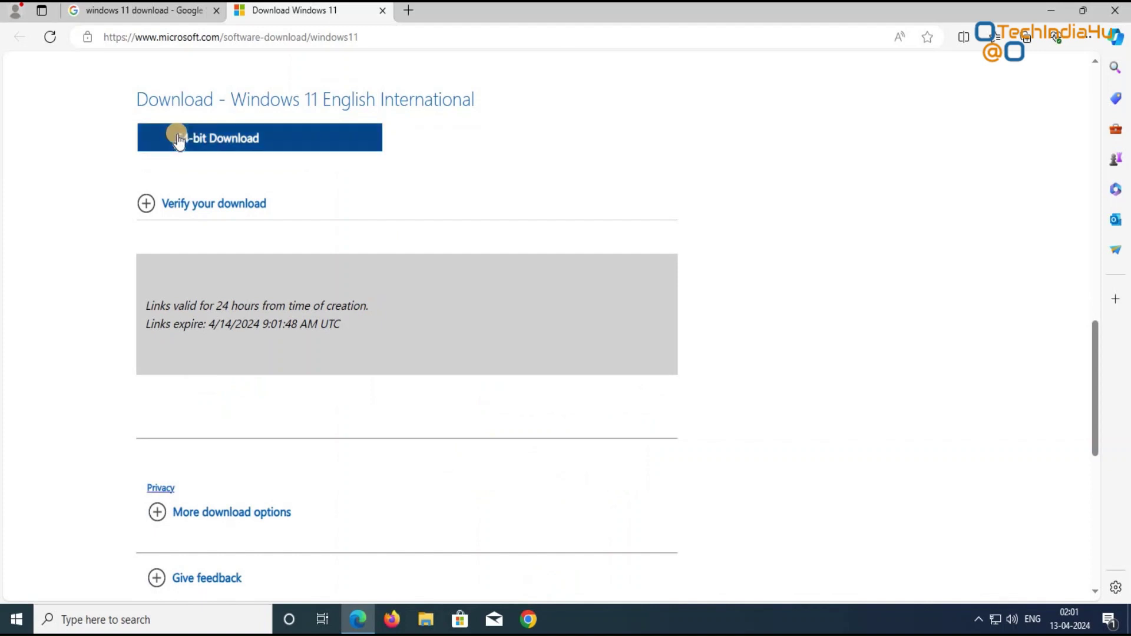
Start the 64-bit Windows 11 English International ISO download, check its progress and cancel it
{"action": "left_click", "coordinate": [294, 144]}
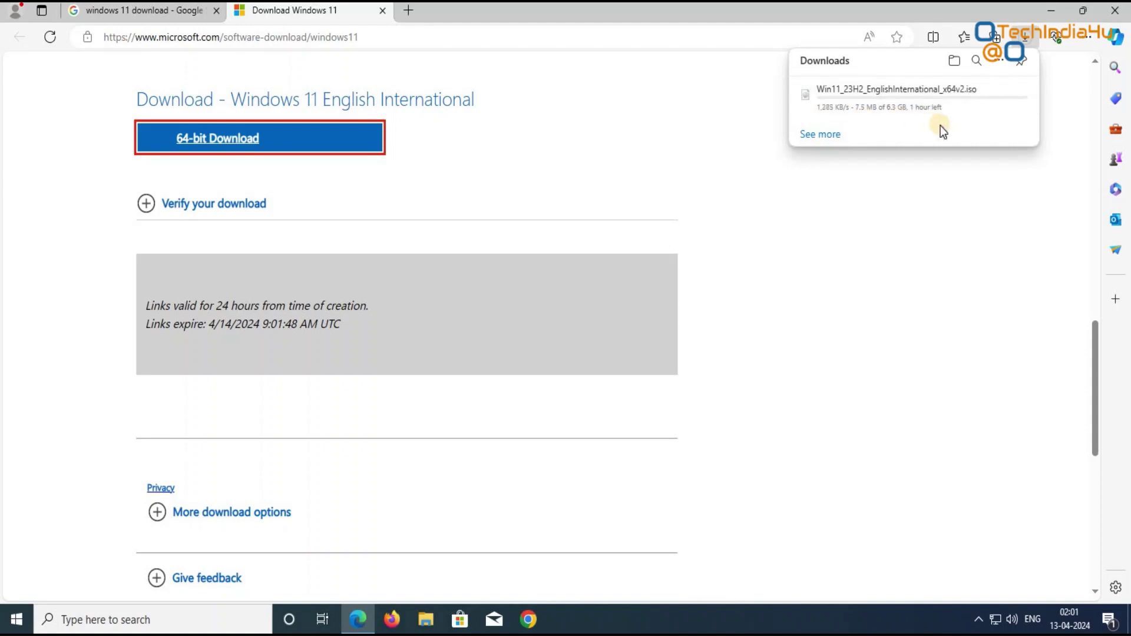
{"action": "mouse_move", "coordinate": [882, 122]}
{"action": "mouse_move", "coordinate": [927, 120]}
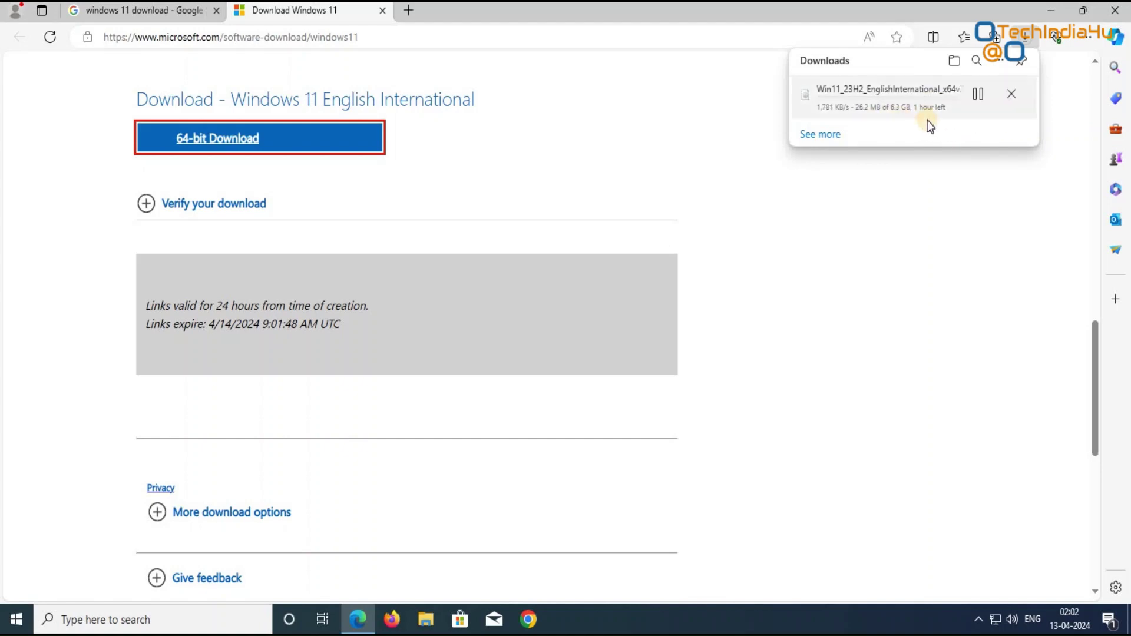
{"action": "left_click", "coordinate": [1012, 96]}
{"action": "left_click", "coordinate": [884, 227]}
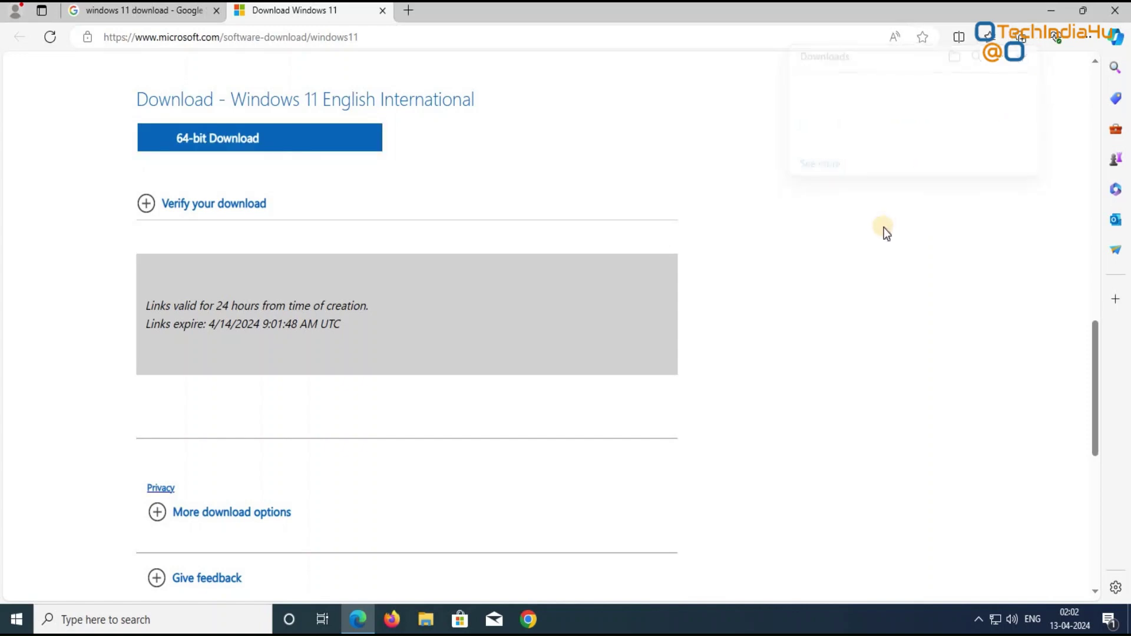
Switch to File Explorer and locate the Win11_23H2_EnglishInternational_x64 image on Local Disk (D:)
{"action": "left_click", "coordinate": [430, 620]}
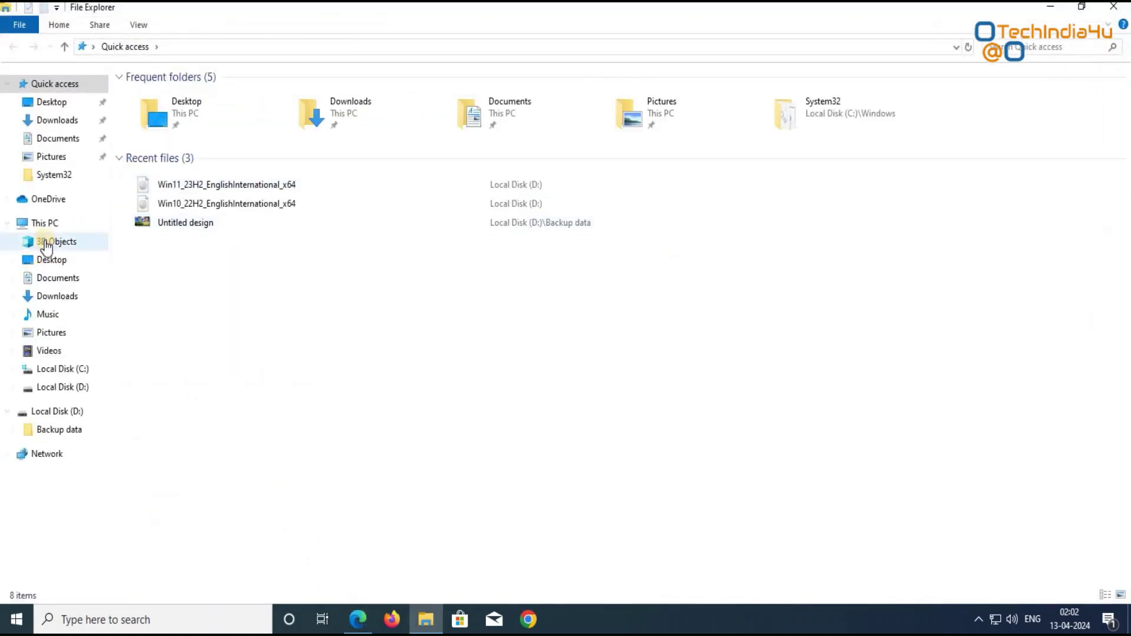
{"action": "left_click", "coordinate": [45, 223]}
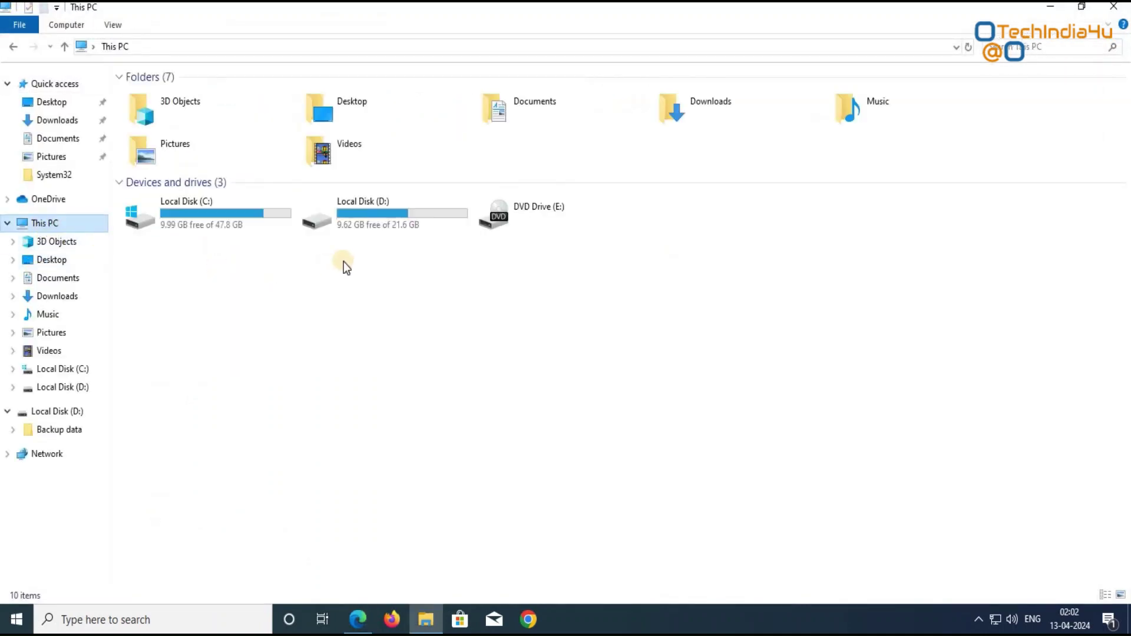
{"action": "double_click", "coordinate": [360, 220]}
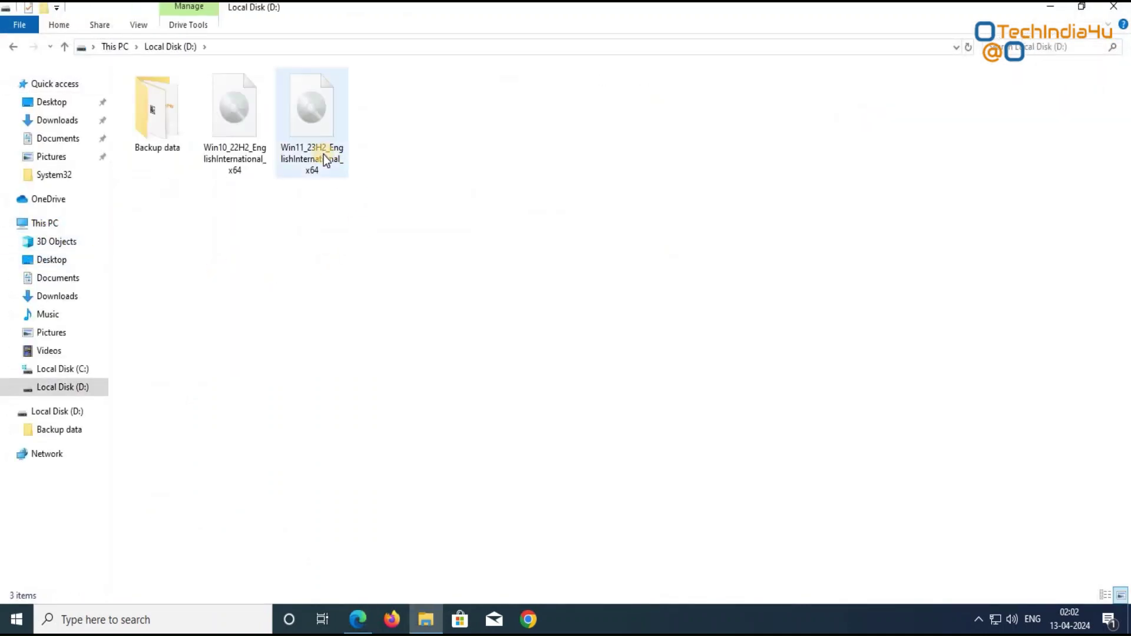
{"action": "left_click", "coordinate": [322, 126]}
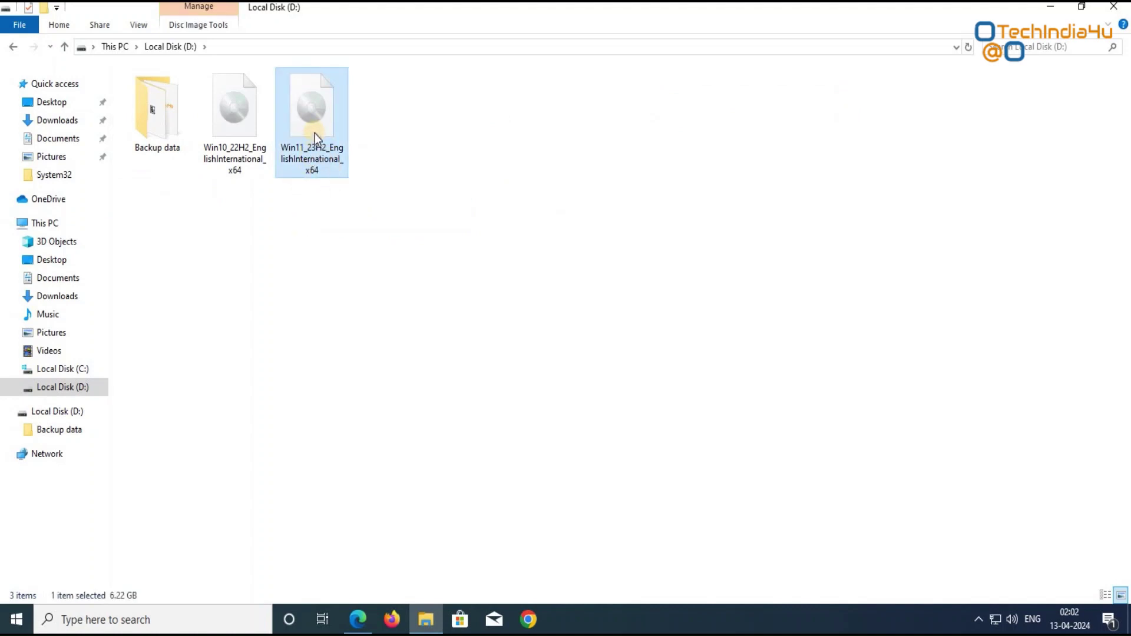
{"action": "left_click", "coordinate": [223, 160]}
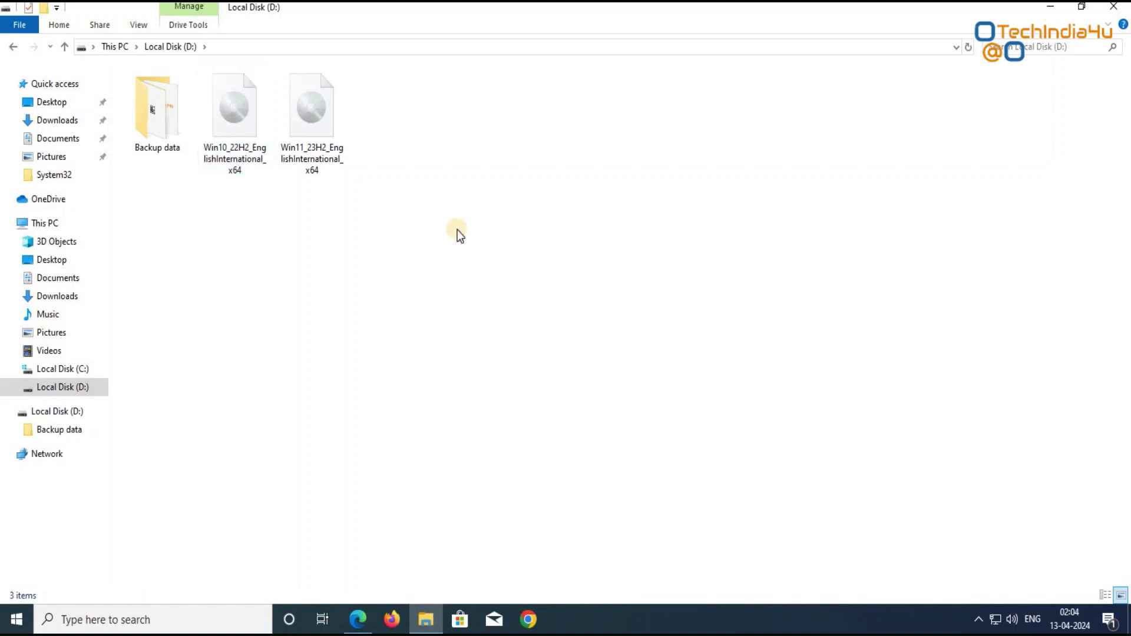
Return to This PC and check the free space on Local Disk (C:) and Local Disk (D:)
{"action": "left_click", "coordinate": [47, 227]}
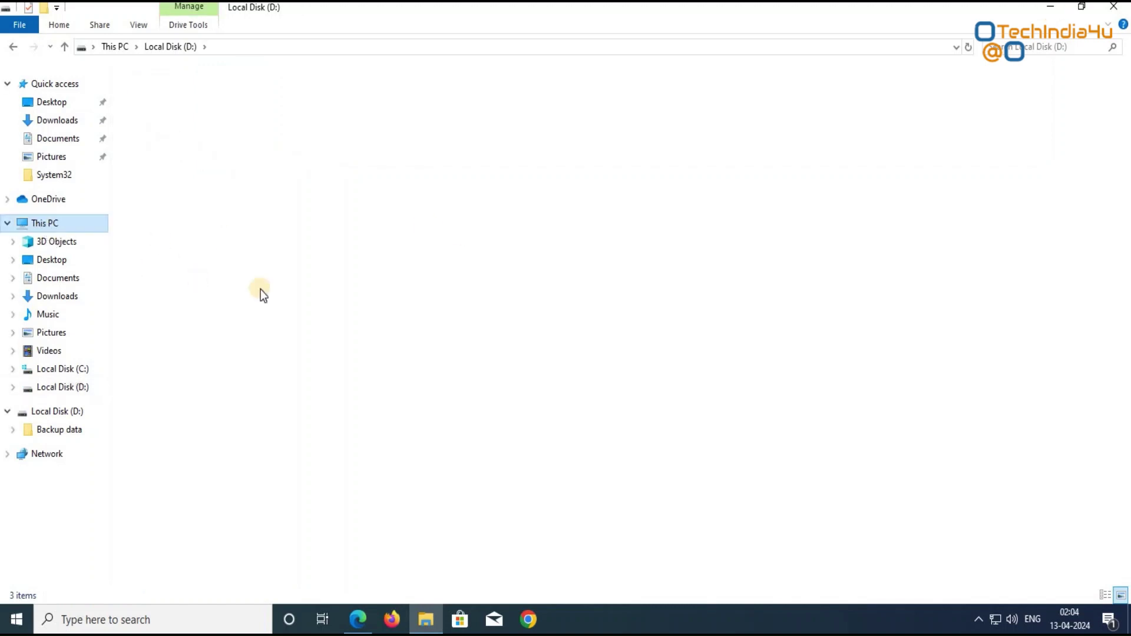
{"action": "left_click", "coordinate": [302, 315]}
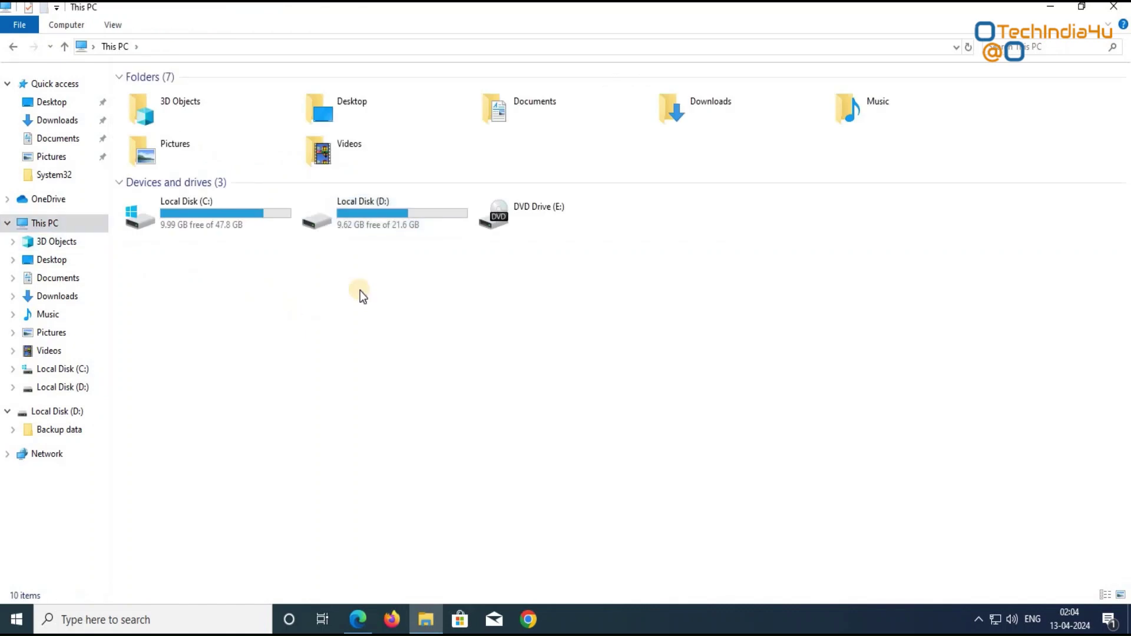
{"action": "left_click", "coordinate": [227, 229]}
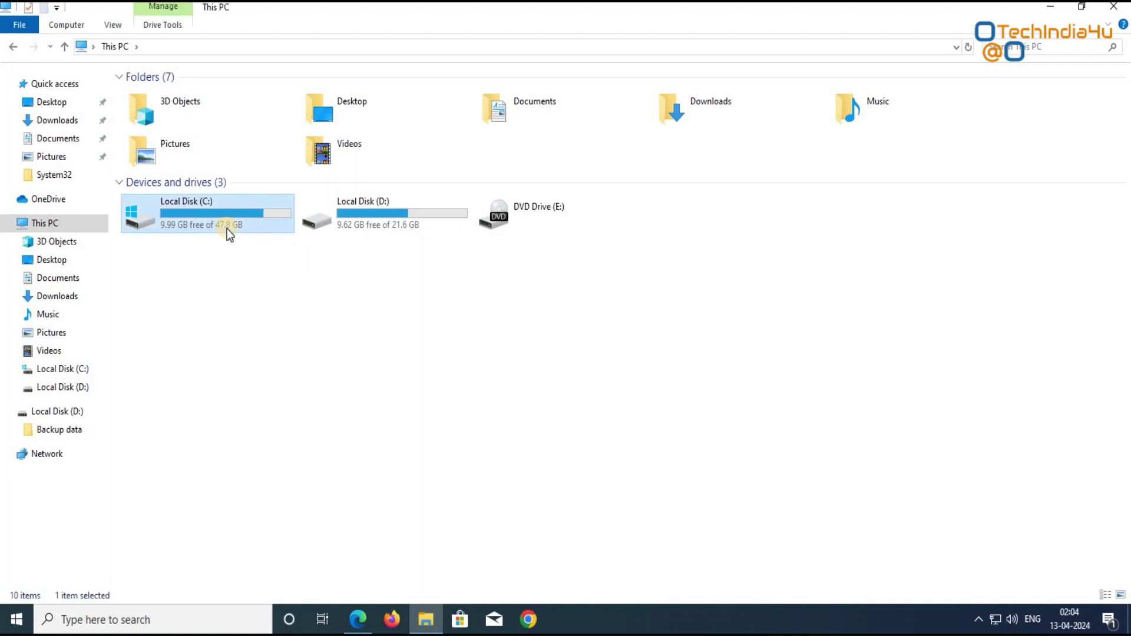
{"action": "left_click", "coordinate": [435, 227]}
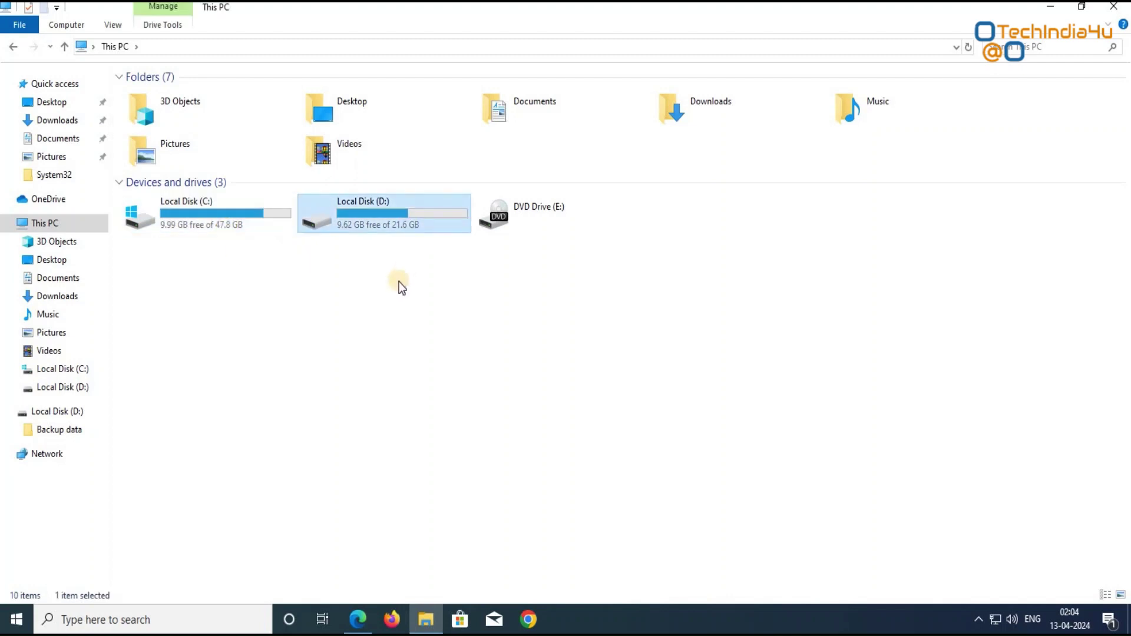
{"action": "left_click", "coordinate": [399, 282]}
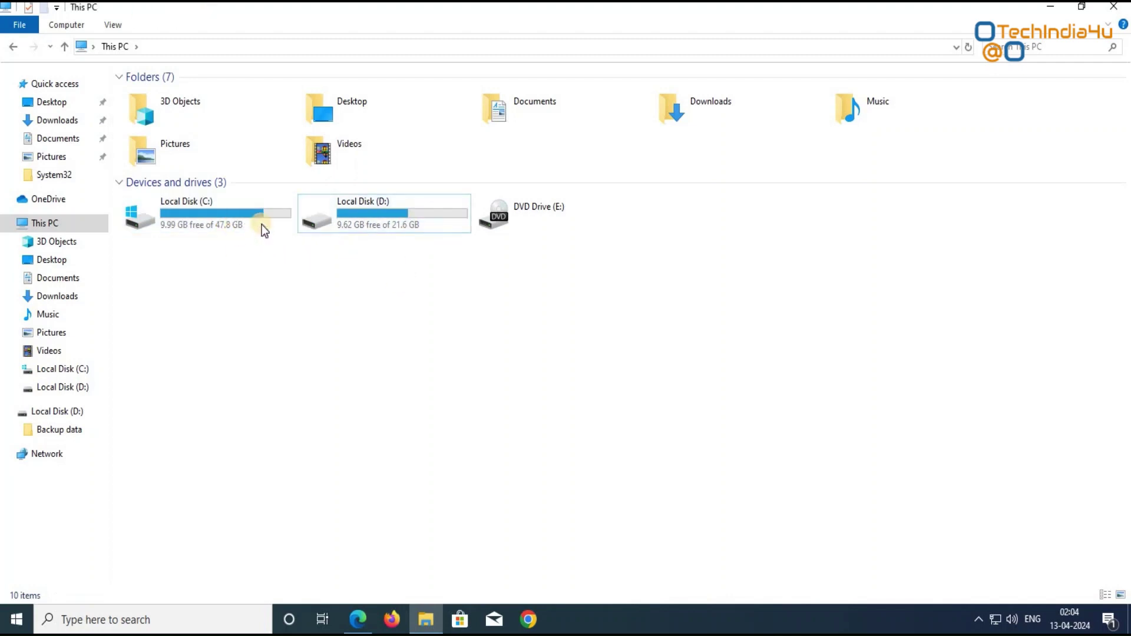
{"action": "mouse_move", "coordinate": [396, 235]}
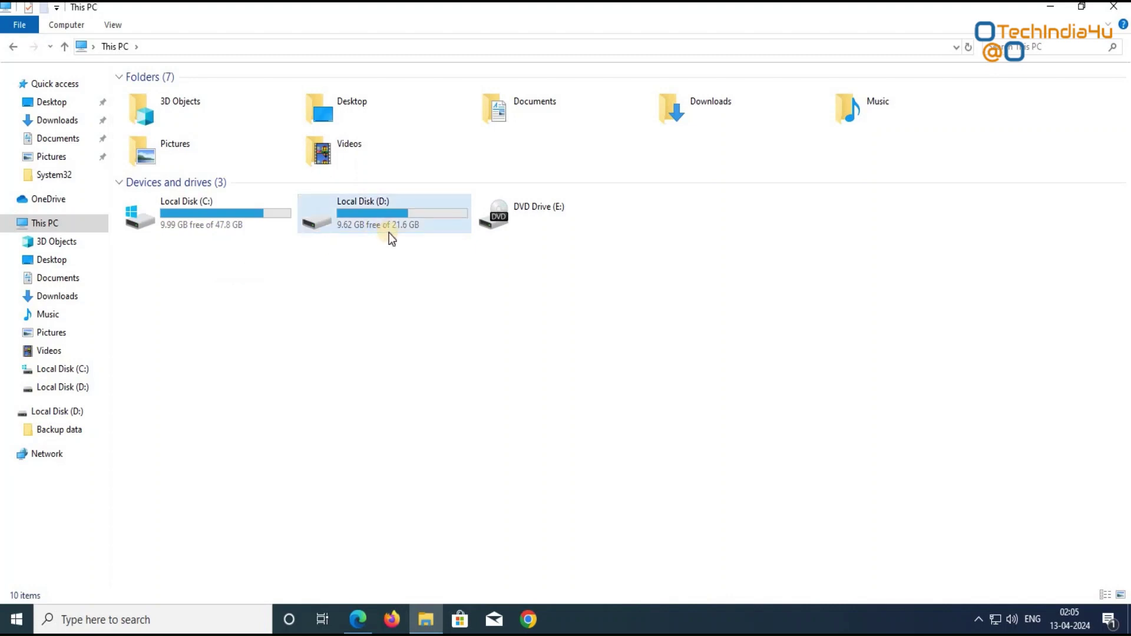
Rename the Local Disk (C:) drive as Windows
{"action": "left_click", "coordinate": [352, 222]}
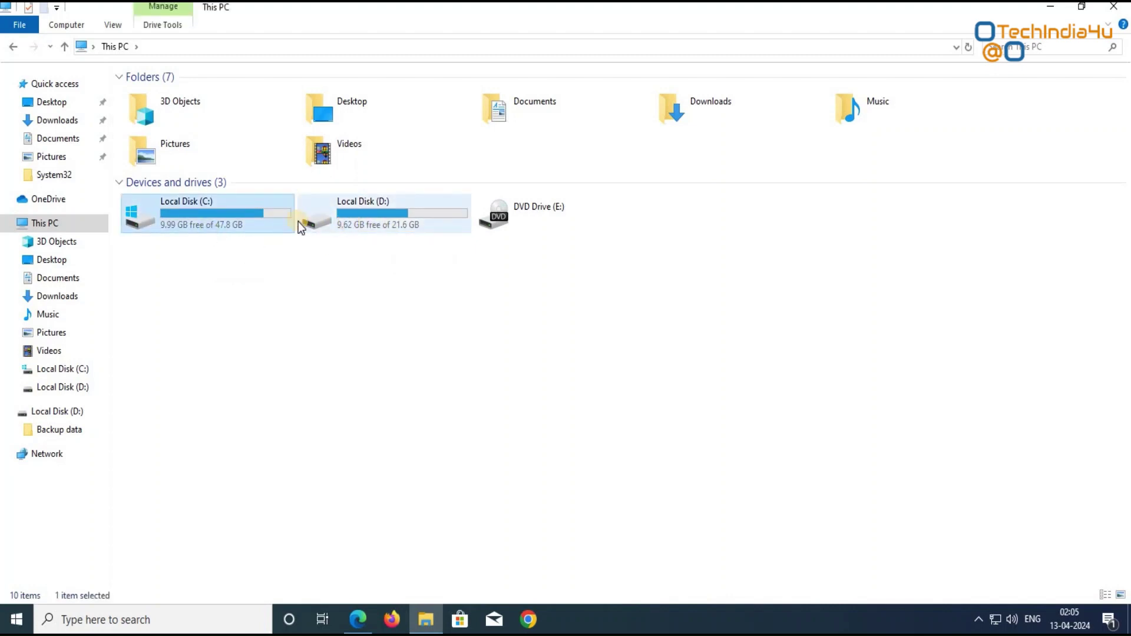
{"action": "left_click", "coordinate": [216, 223]}
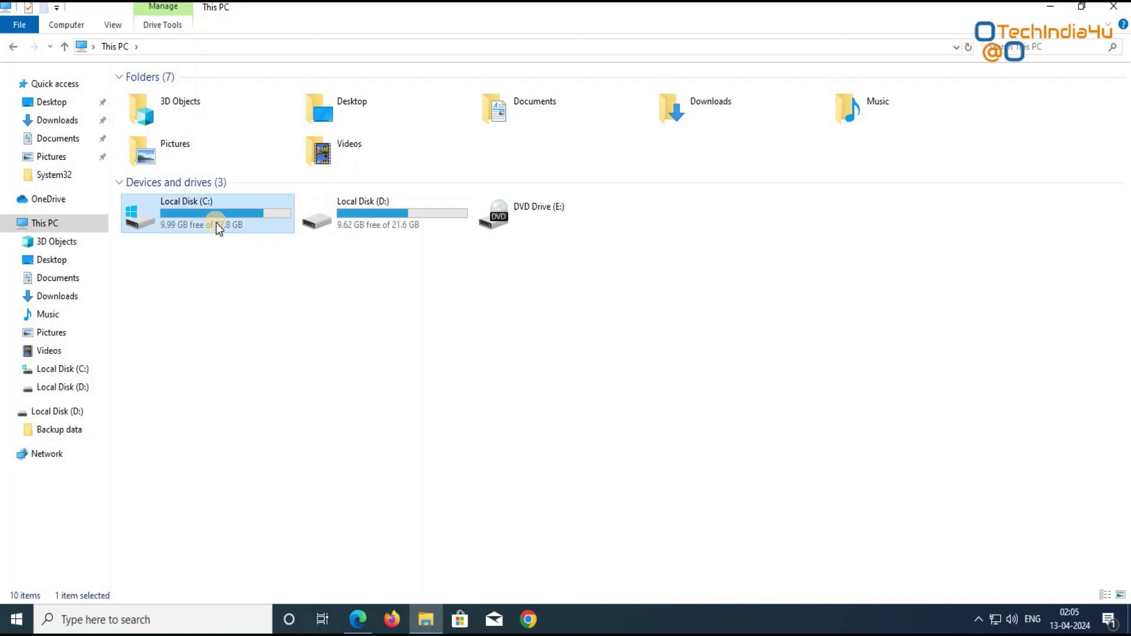
{"action": "right_click", "coordinate": [216, 222]}
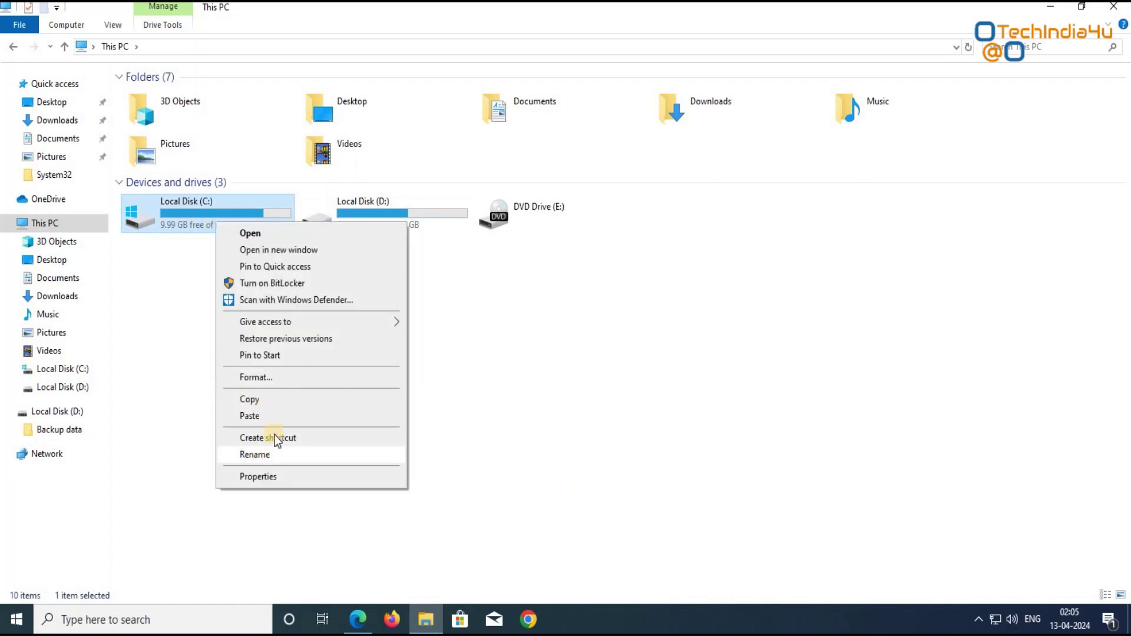
{"action": "left_click", "coordinate": [275, 453]}
{"action": "type", "text": "Windows"}
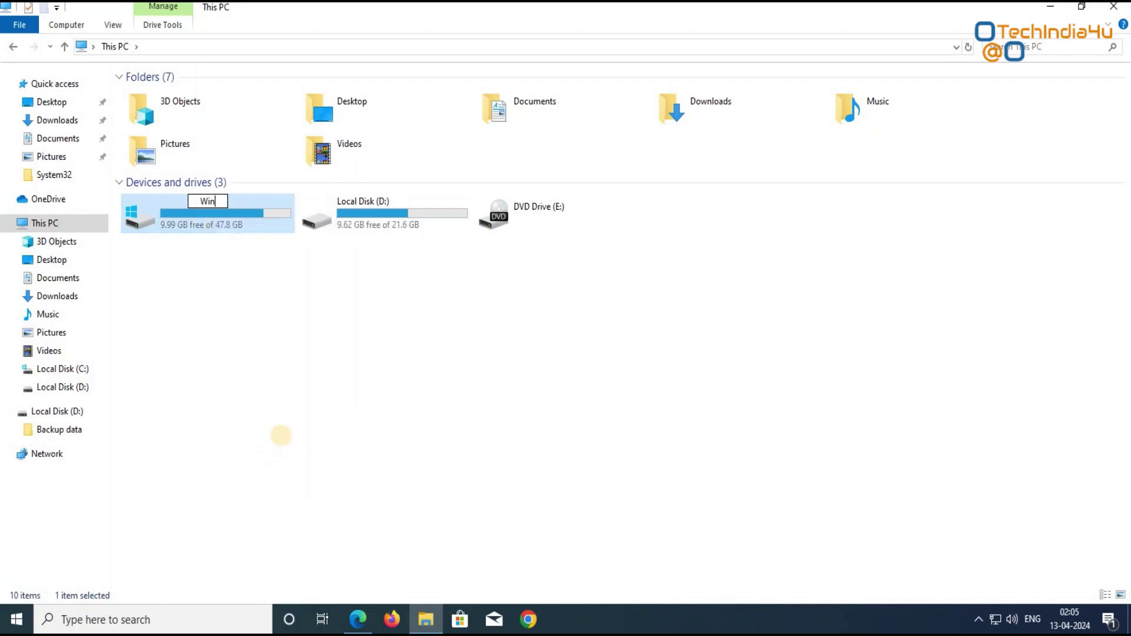
{"action": "left_click", "coordinate": [321, 383]}
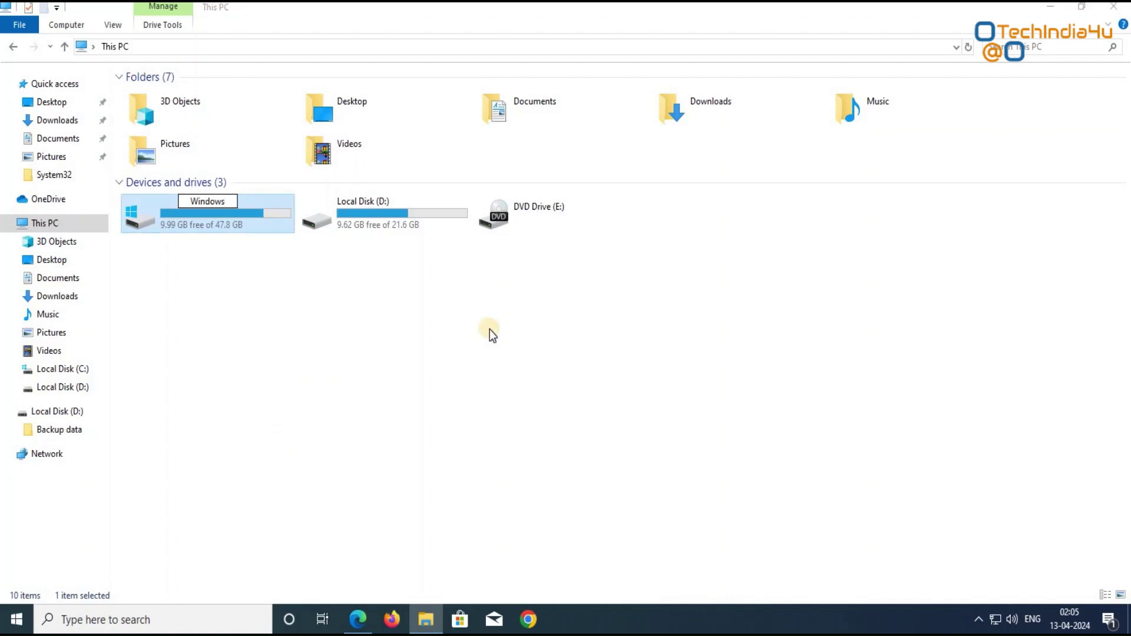
Look into the Backup data folder on Local Disk (D:) and return to This PC
{"action": "double_click", "coordinate": [393, 218]}
{"action": "double_click", "coordinate": [157, 137]}
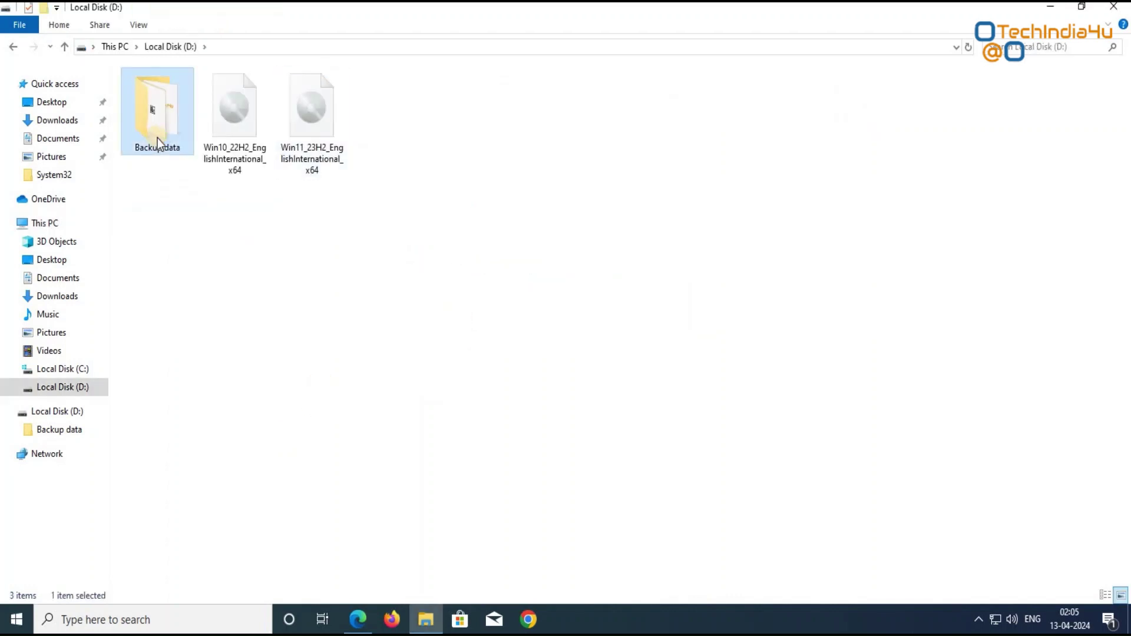
{"action": "left_click", "coordinate": [17, 50]}
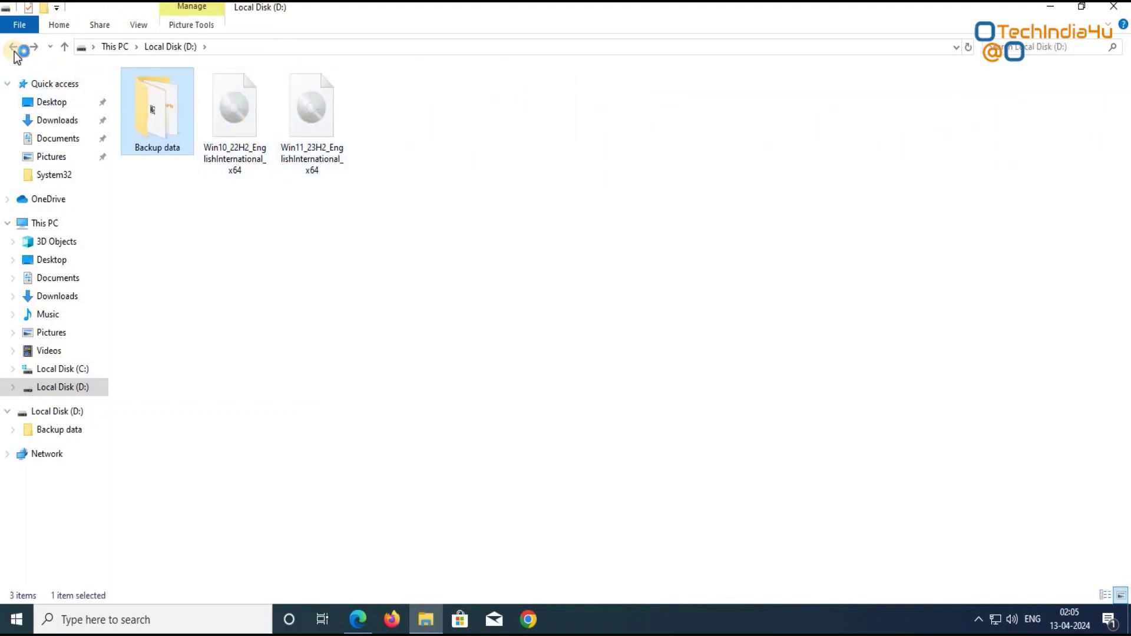
{"action": "left_click", "coordinate": [15, 50]}
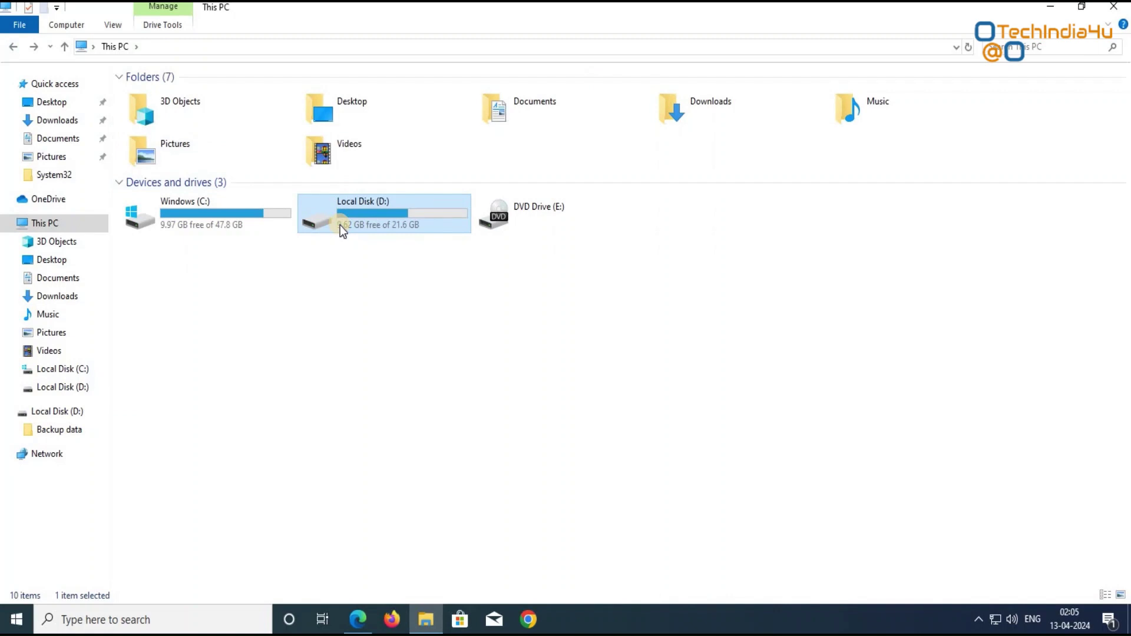
Rename the Local Disk (D:) drive as Data
{"action": "right_click", "coordinate": [343, 228]}
{"action": "left_click", "coordinate": [425, 492]}
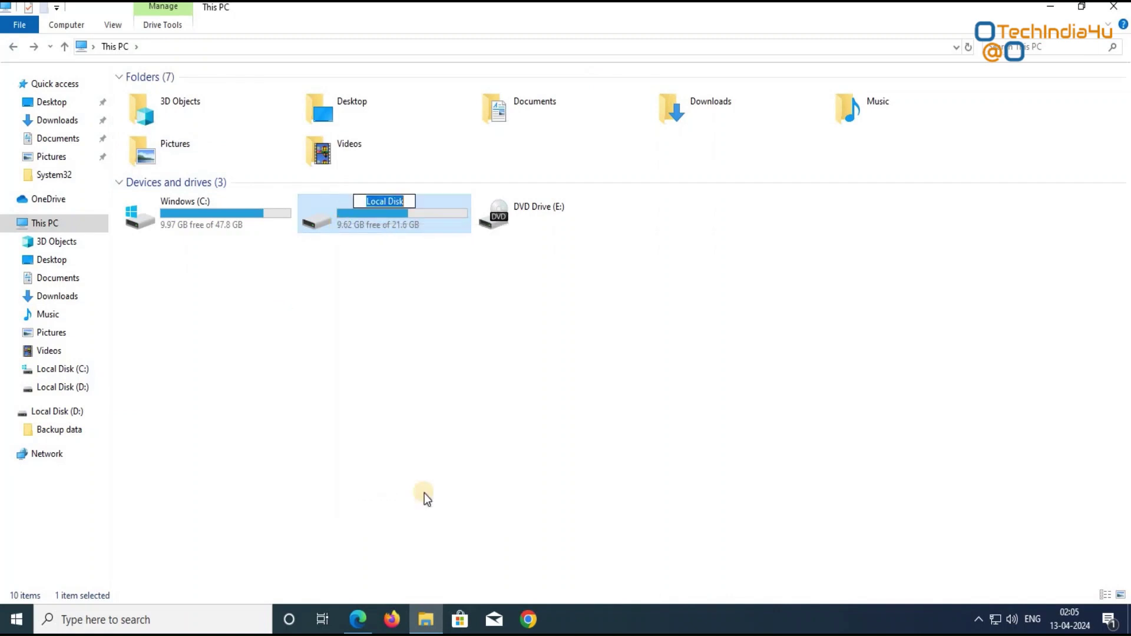
{"action": "type", "text": "Data"}
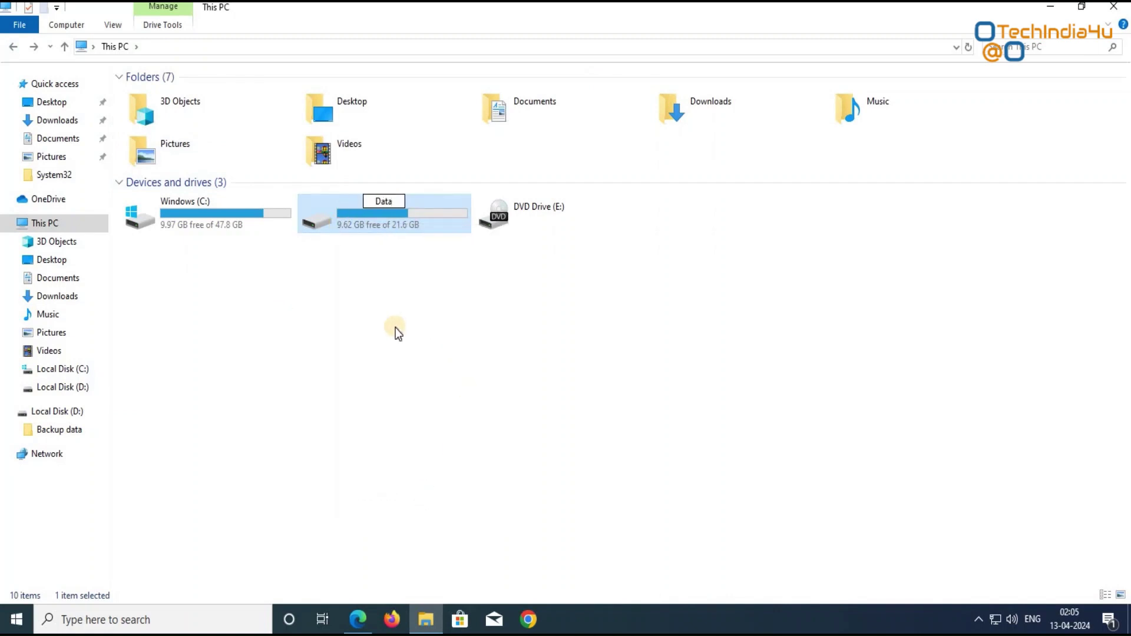
{"action": "left_click", "coordinate": [381, 316]}
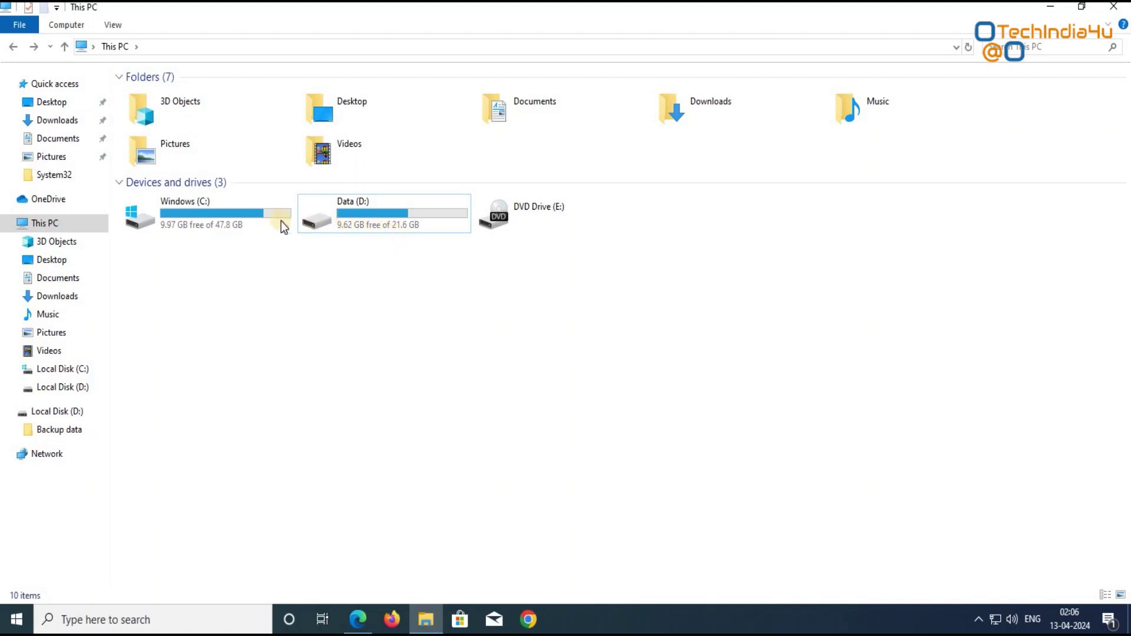
Check the Windows 10 and Windows 11 disc images on Data (D:) and the free space on that drive
{"action": "double_click", "coordinate": [394, 218]}
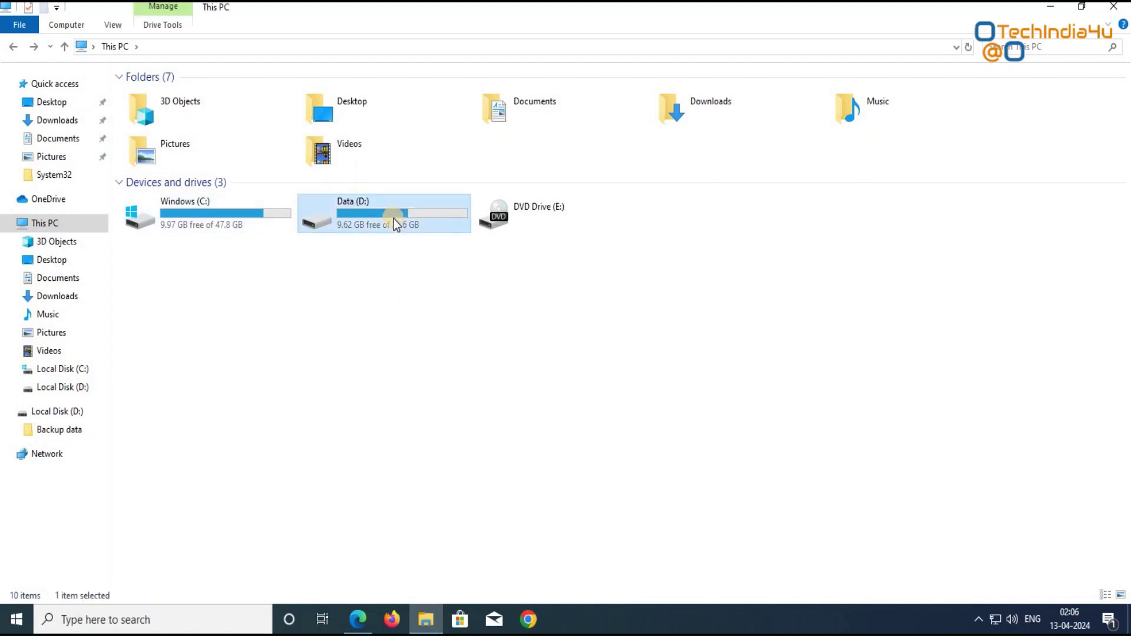
{"action": "left_click", "coordinate": [229, 148]}
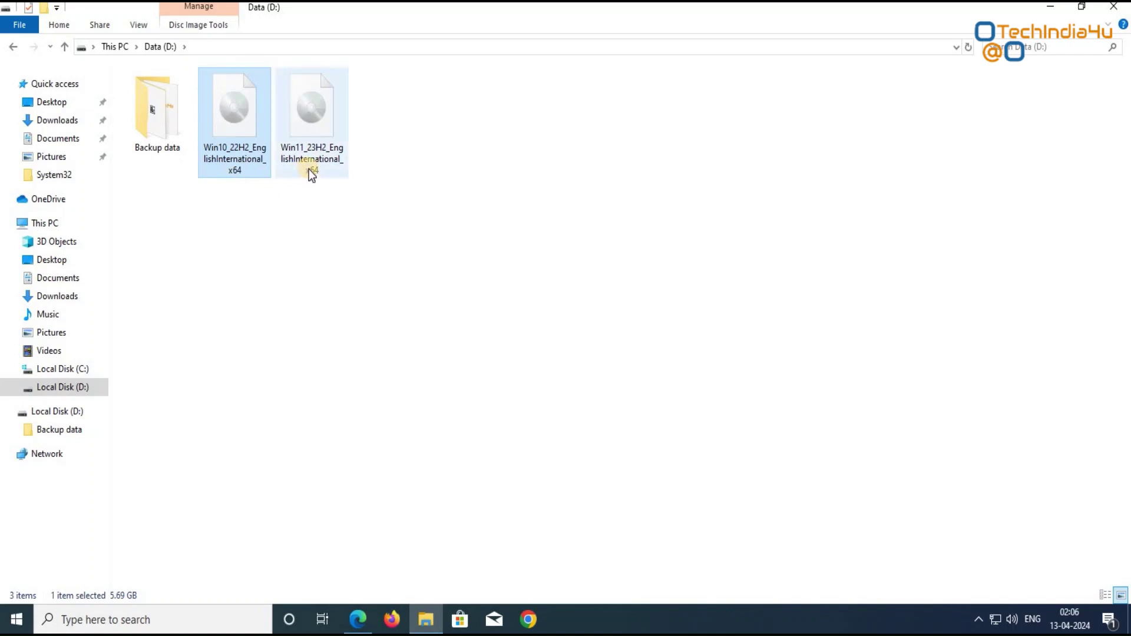
{"action": "left_click", "coordinate": [227, 254]}
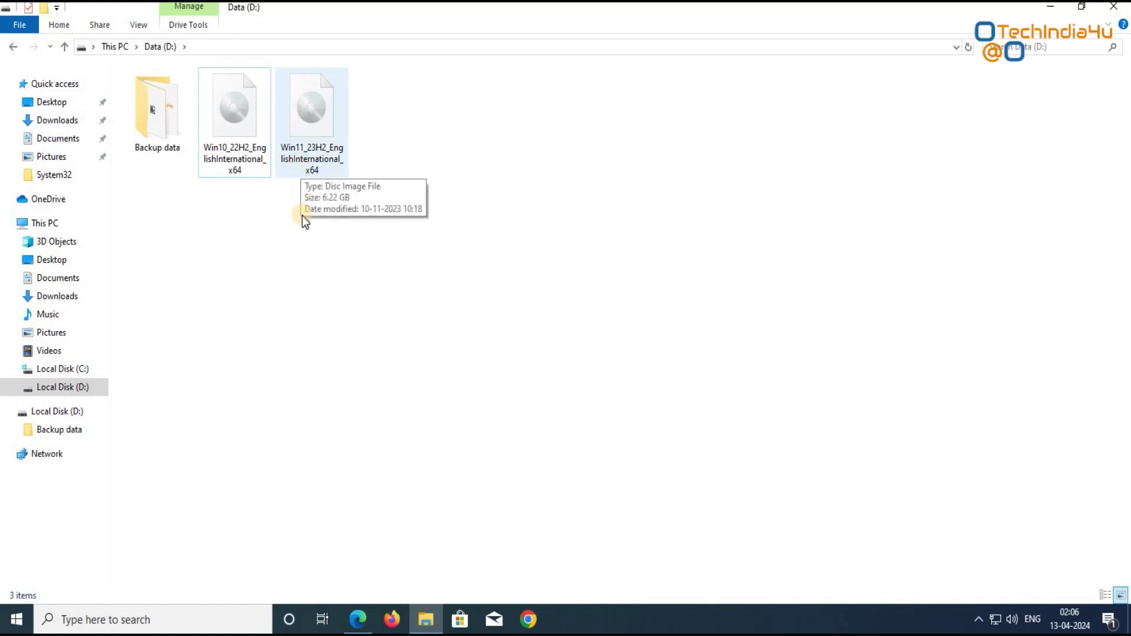
{"action": "left_click", "coordinate": [16, 49]}
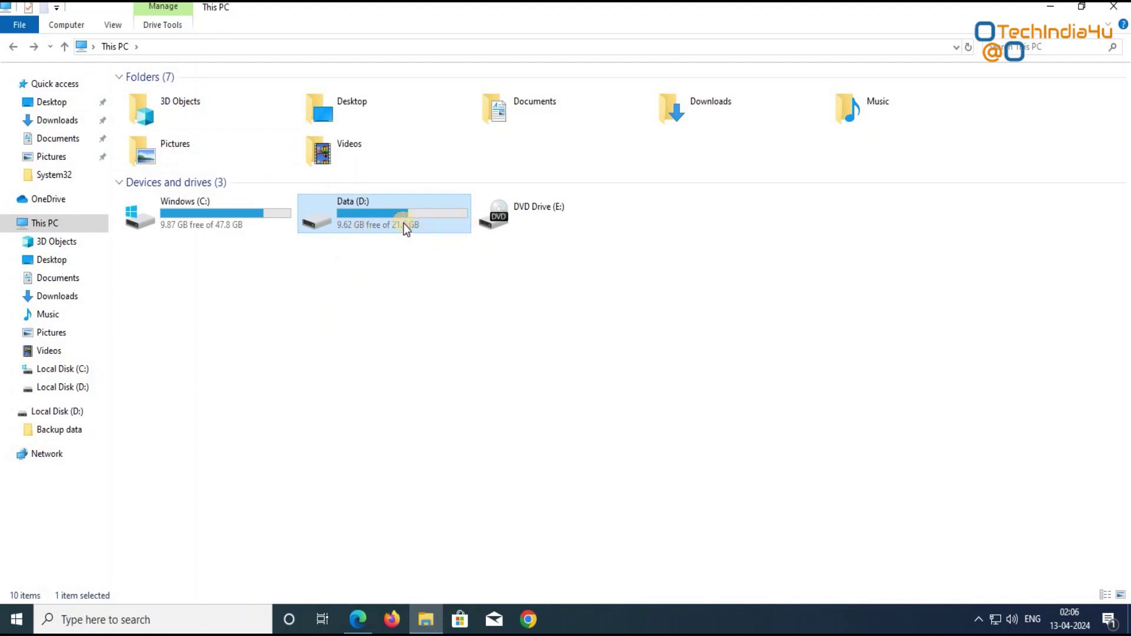
{"action": "mouse_move", "coordinate": [412, 223]}
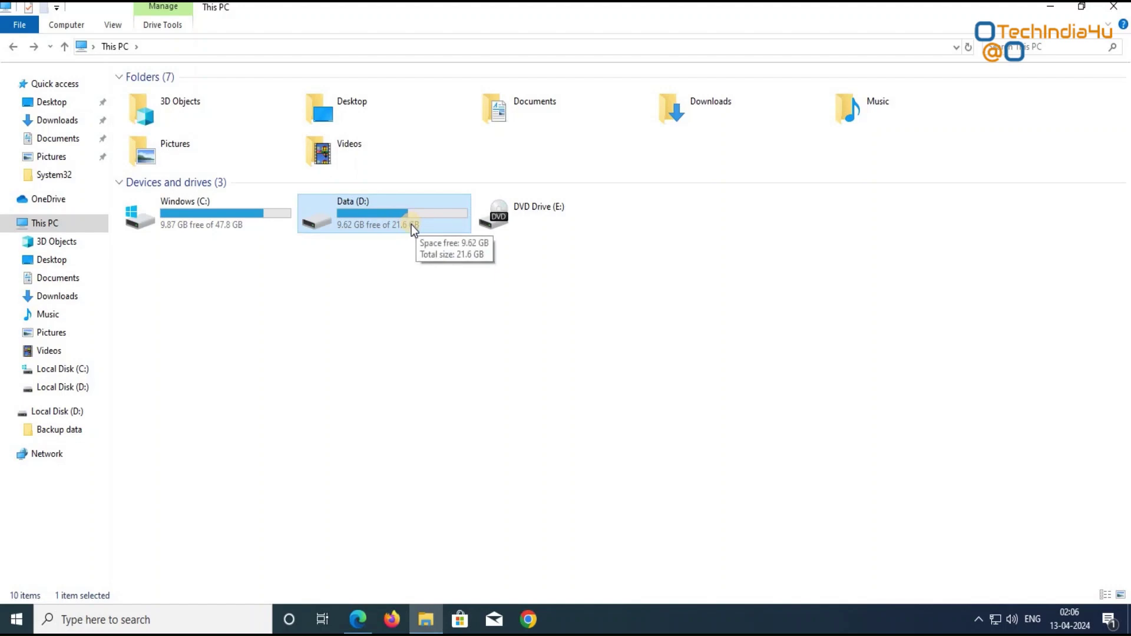
{"action": "left_click", "coordinate": [225, 243]}
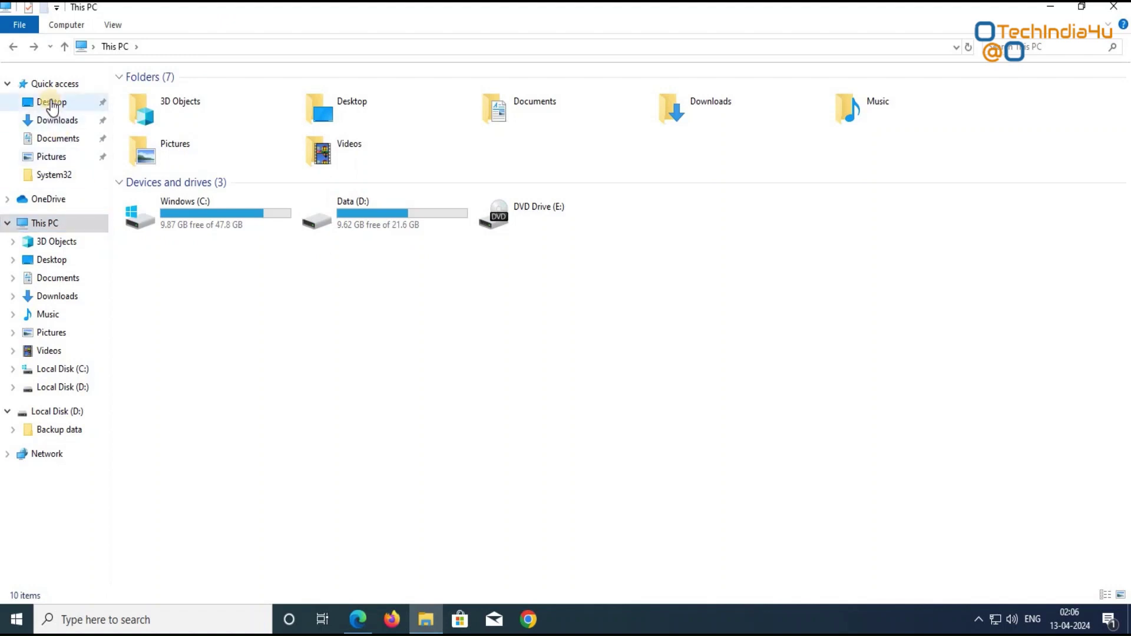
Look through the Desktop, Downloads, Documents and Pictures folders for personal files and return to This PC
{"action": "left_click", "coordinate": [53, 102]}
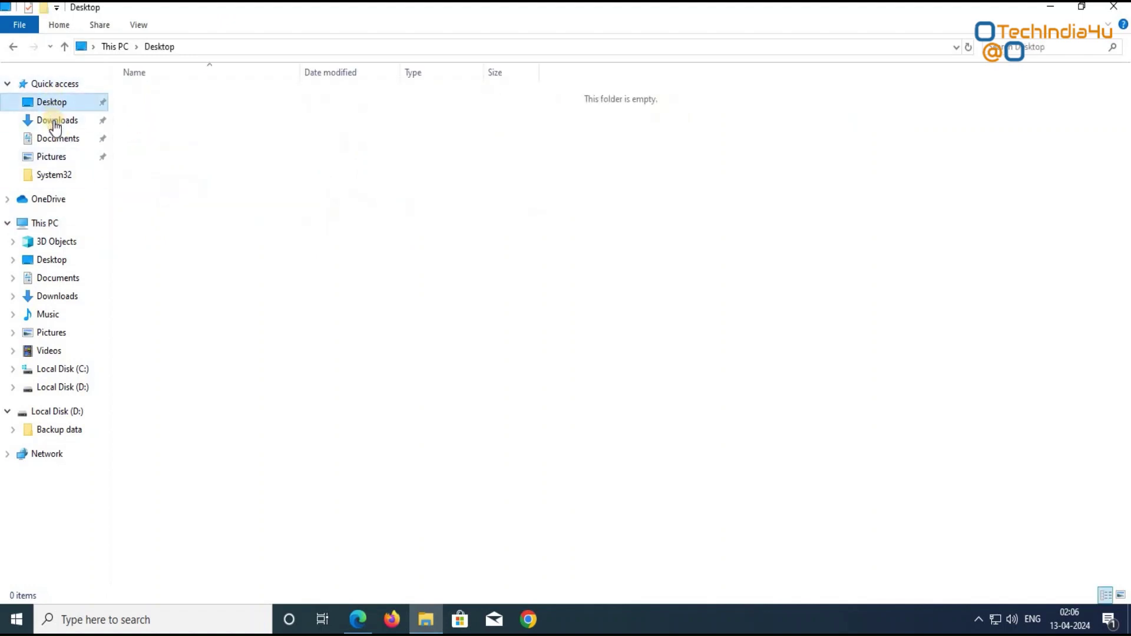
{"action": "left_click", "coordinate": [53, 121]}
{"action": "left_click", "coordinate": [54, 139]}
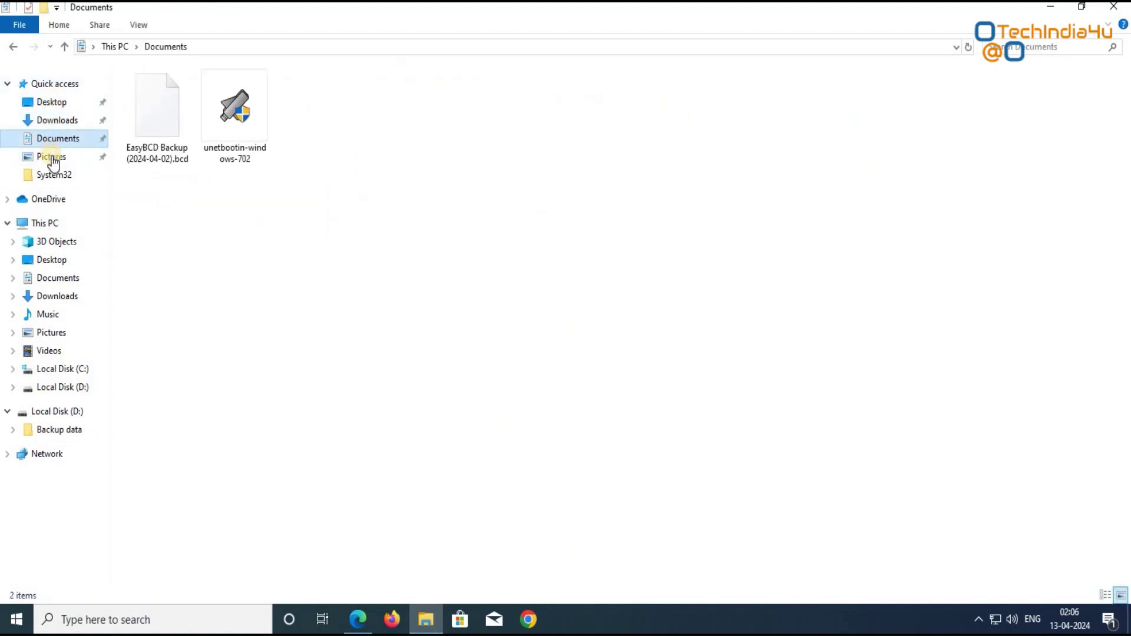
{"action": "left_click", "coordinate": [52, 158]}
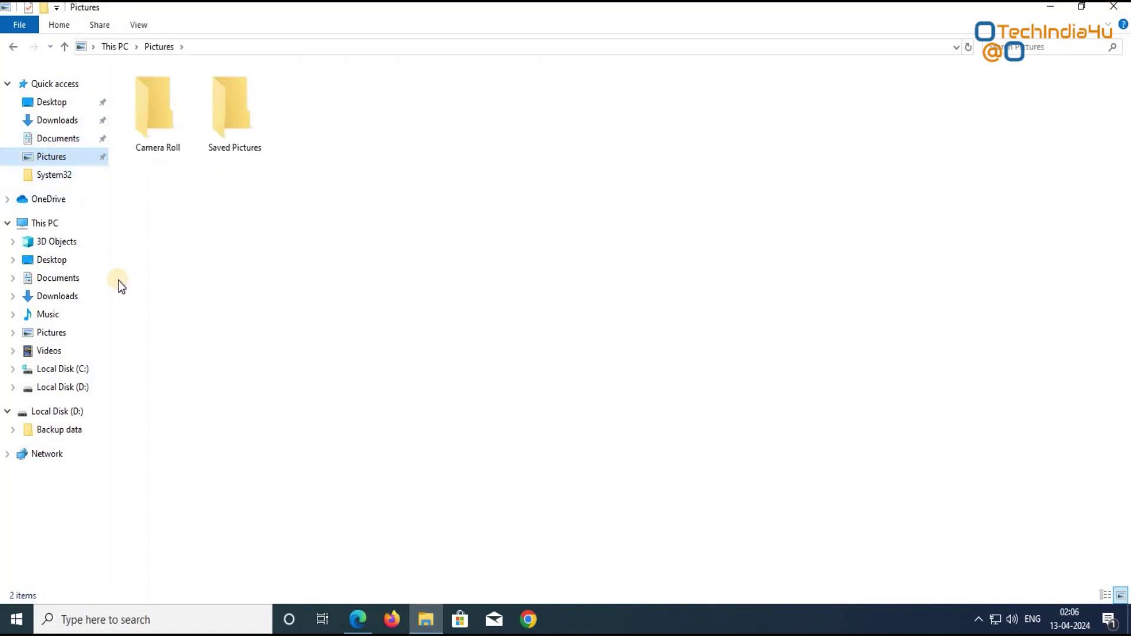
{"action": "left_click", "coordinate": [53, 224]}
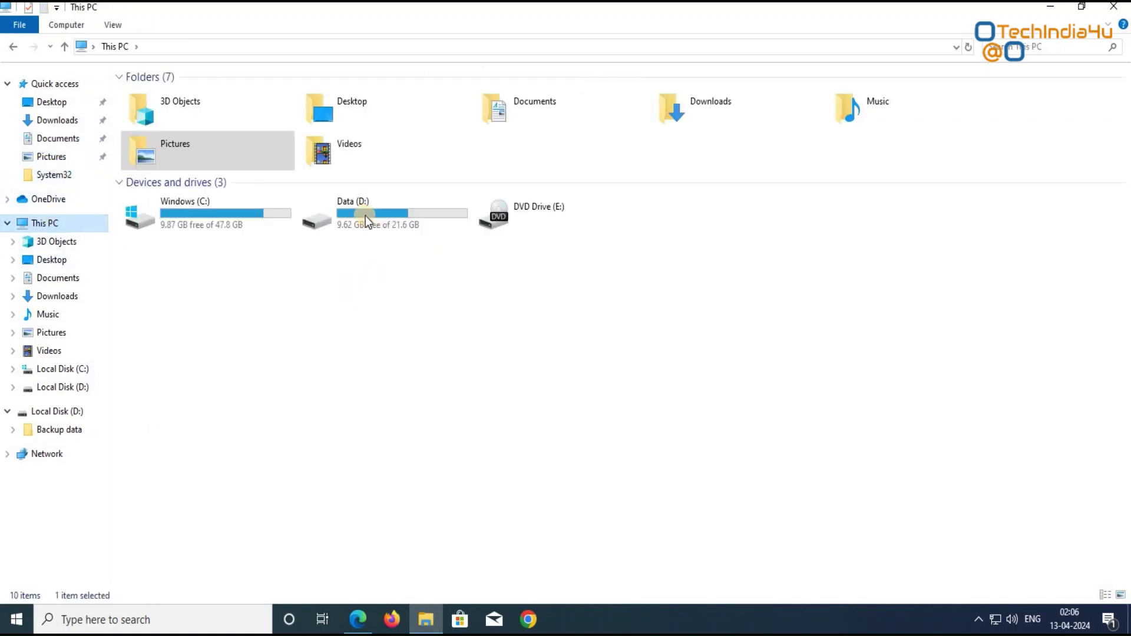
Review the Backup data folder on Data (D:) and go back to This PC
{"action": "left_click", "coordinate": [366, 220]}
{"action": "double_click", "coordinate": [366, 216]}
{"action": "left_click", "coordinate": [171, 129]}
{"action": "double_click", "coordinate": [171, 128]}
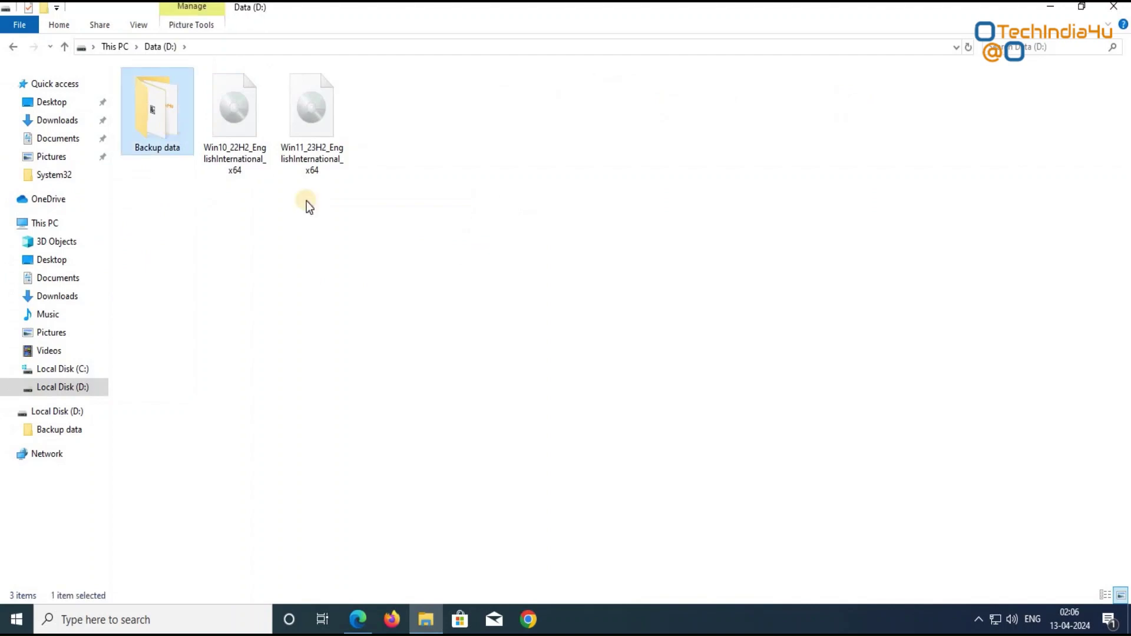
{"action": "left_click", "coordinate": [13, 47]}
{"action": "left_click", "coordinate": [50, 227]}
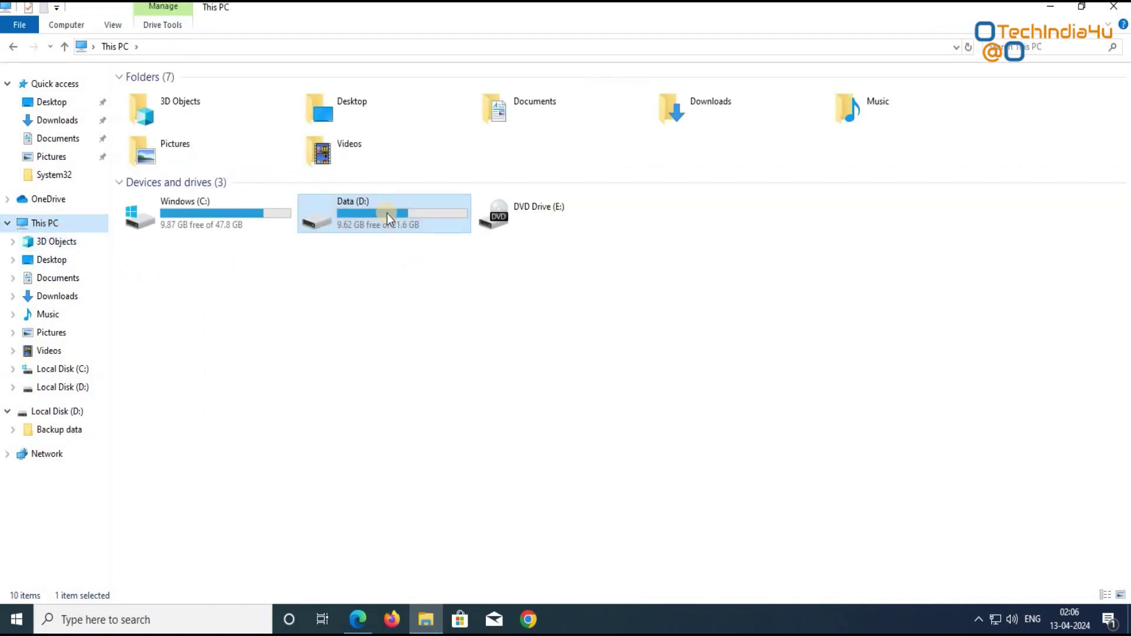
Mount the Win10_22H2_EnglishInternational_x64 disc image stored on Data (D:)
{"action": "double_click", "coordinate": [387, 213]}
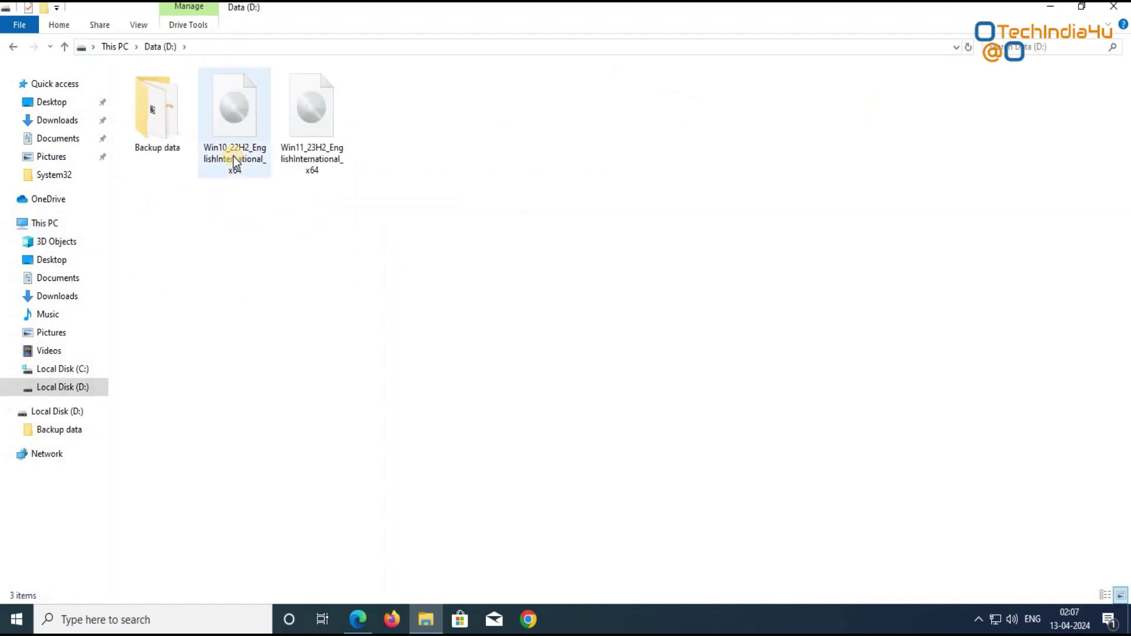
{"action": "left_click", "coordinate": [233, 157]}
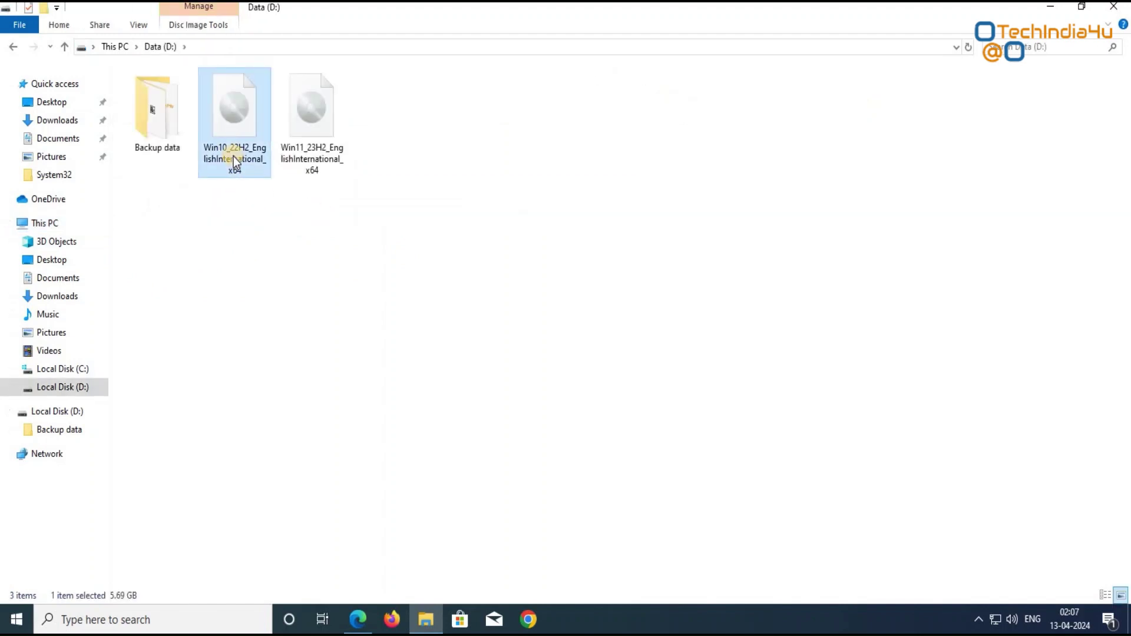
{"action": "right_click", "coordinate": [233, 156]}
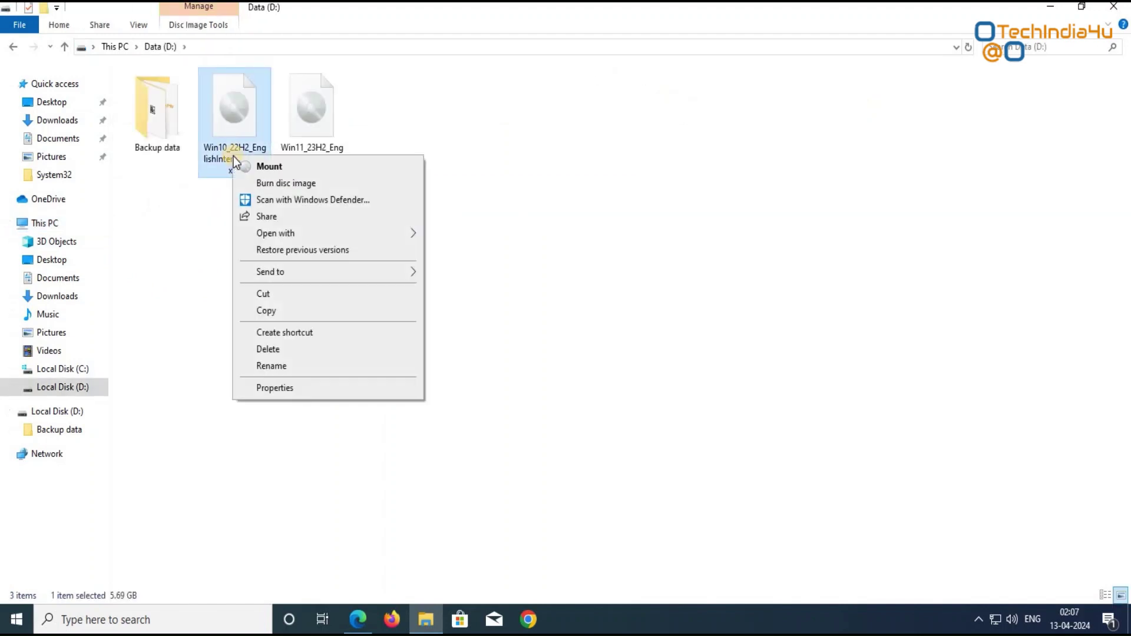
{"action": "left_click", "coordinate": [277, 168]}
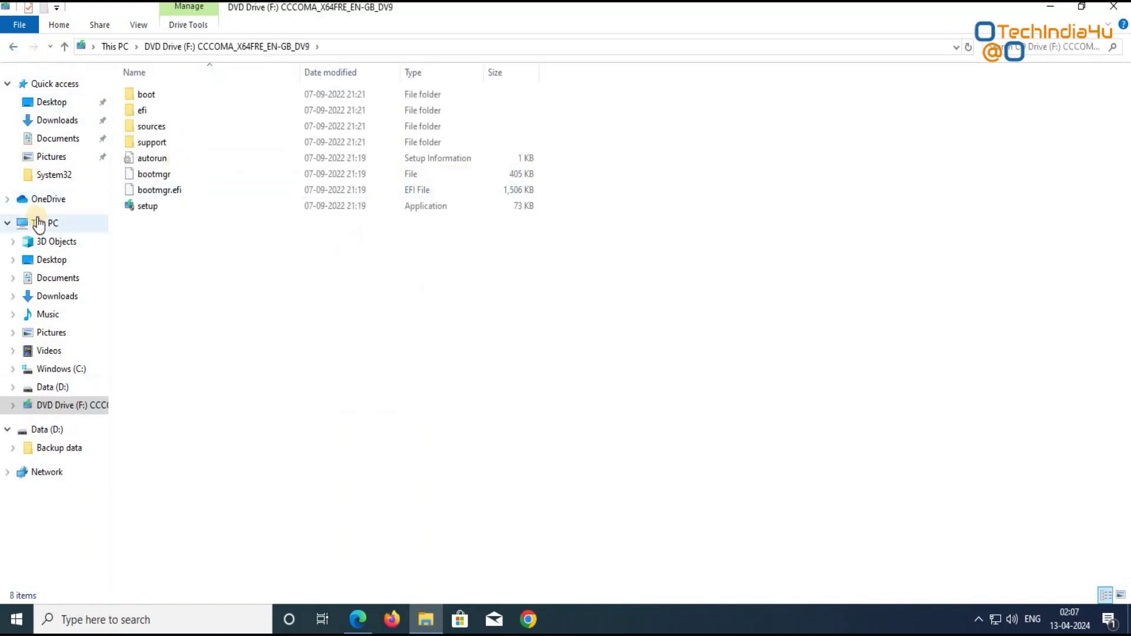
Open the mounted DVD Drive (F:) from This PC and copy all of its setup files and folders
{"action": "left_click", "coordinate": [39, 224]}
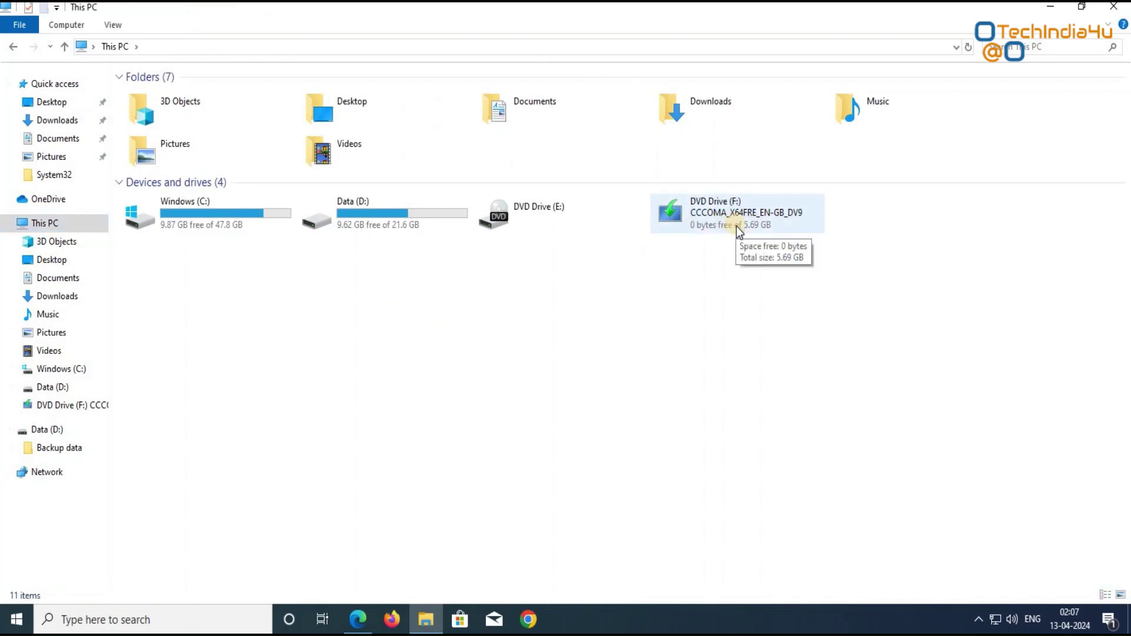
{"action": "right_click", "coordinate": [737, 226]}
{"action": "left_click", "coordinate": [759, 241]}
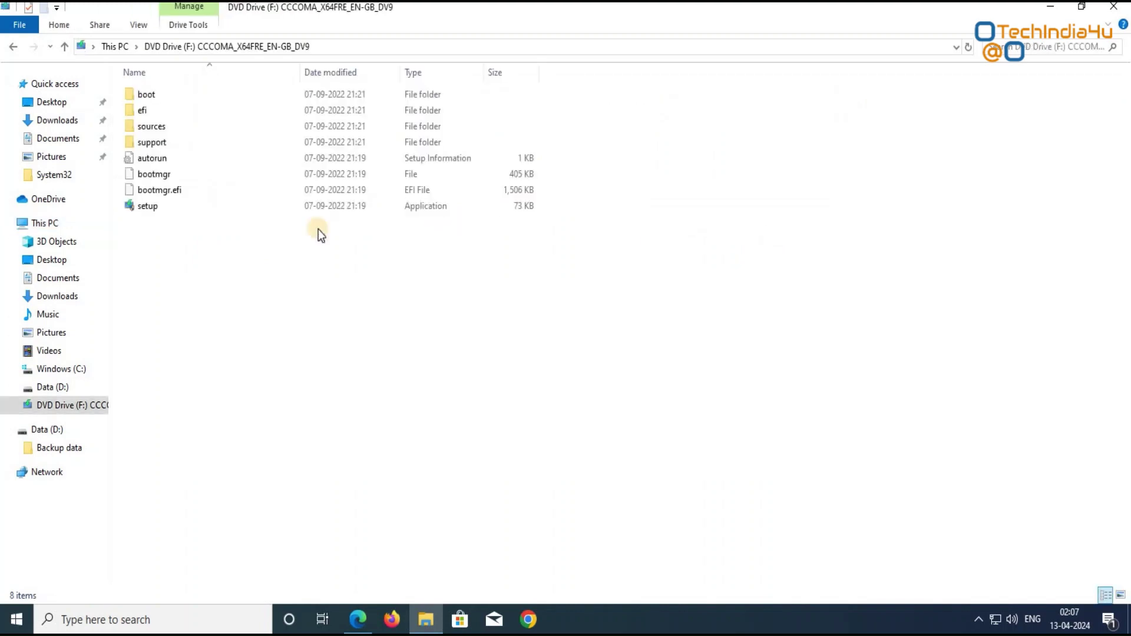
{"action": "left_click_drag", "start_coordinate": [244, 234], "coordinate": [118, 86]}
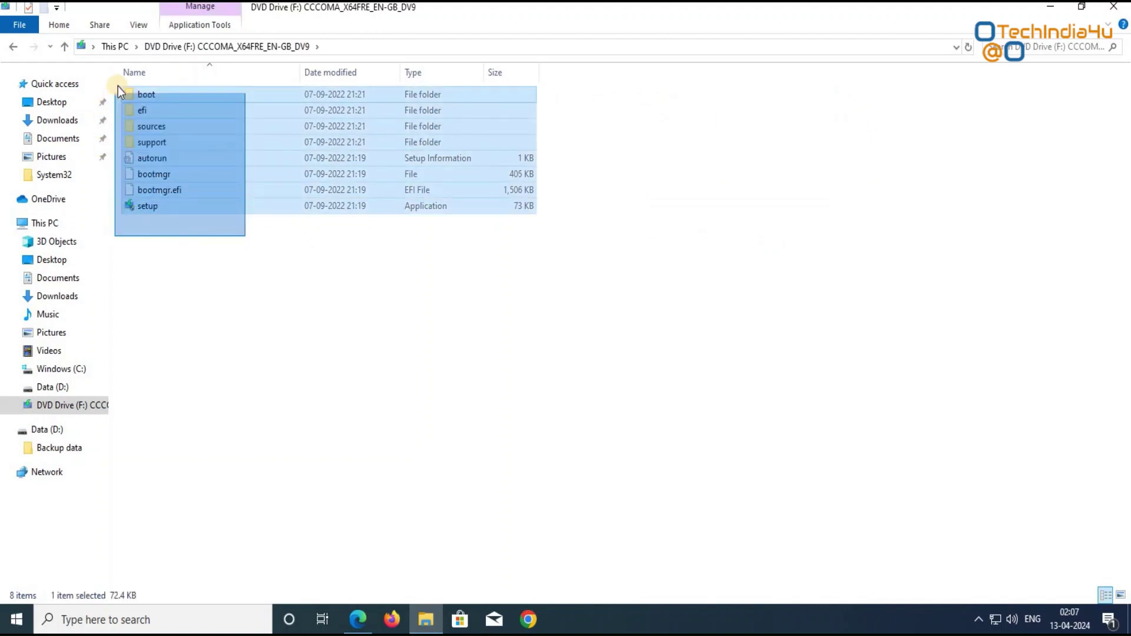
{"action": "right_click", "coordinate": [156, 96]}
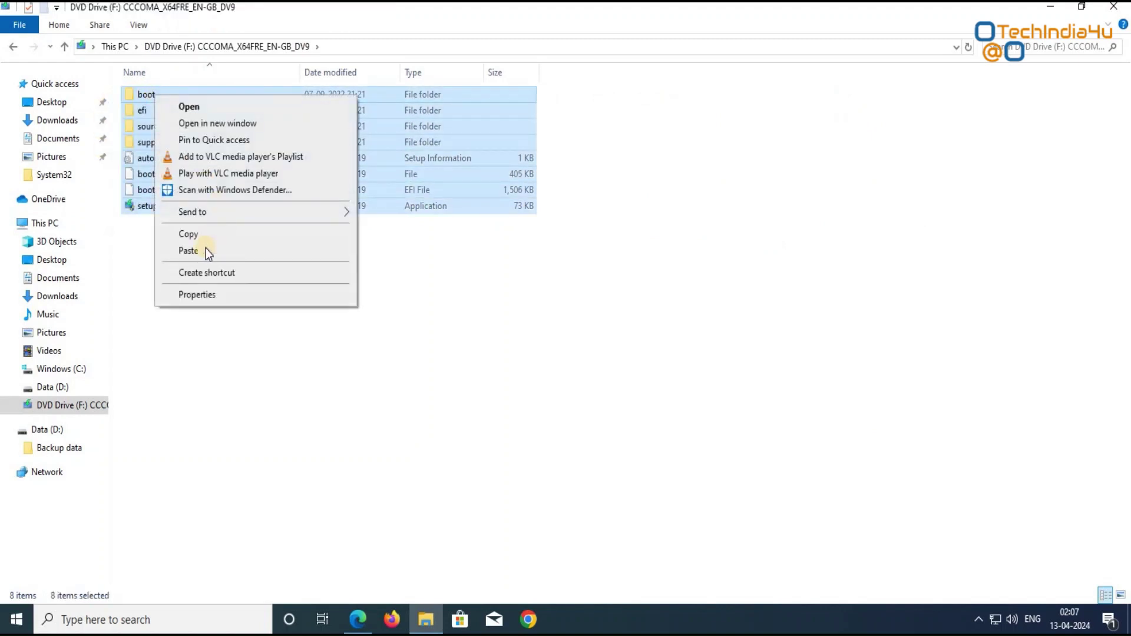
{"action": "left_click", "coordinate": [79, 135]}
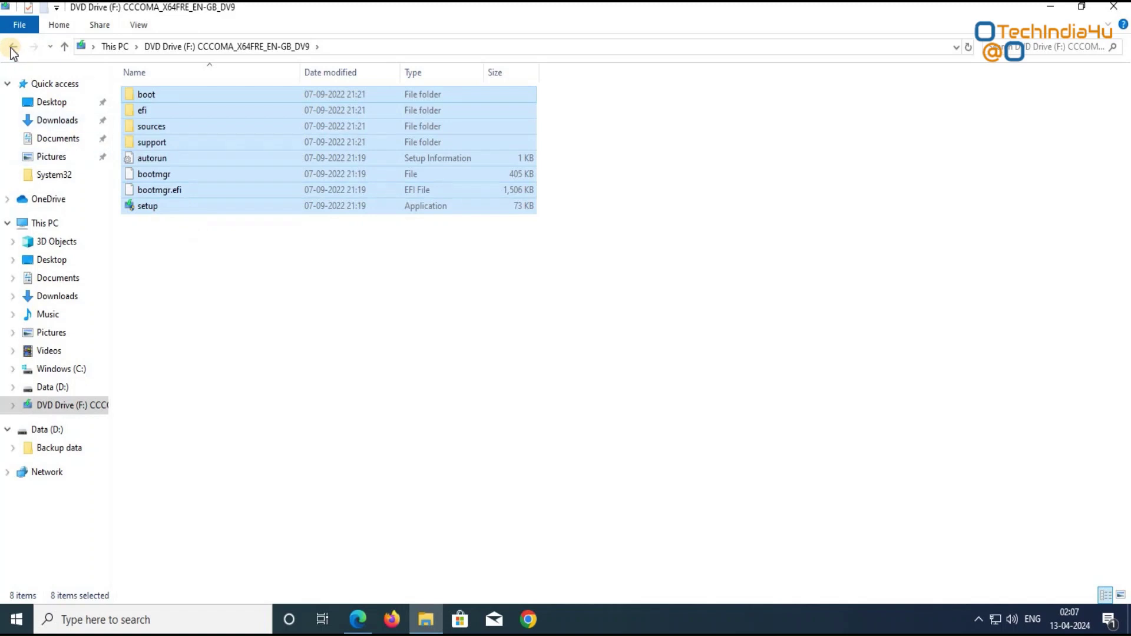
Create a new folder named Win11 on Data (D:)
{"action": "left_click", "coordinate": [38, 225]}
{"action": "left_click", "coordinate": [372, 222]}
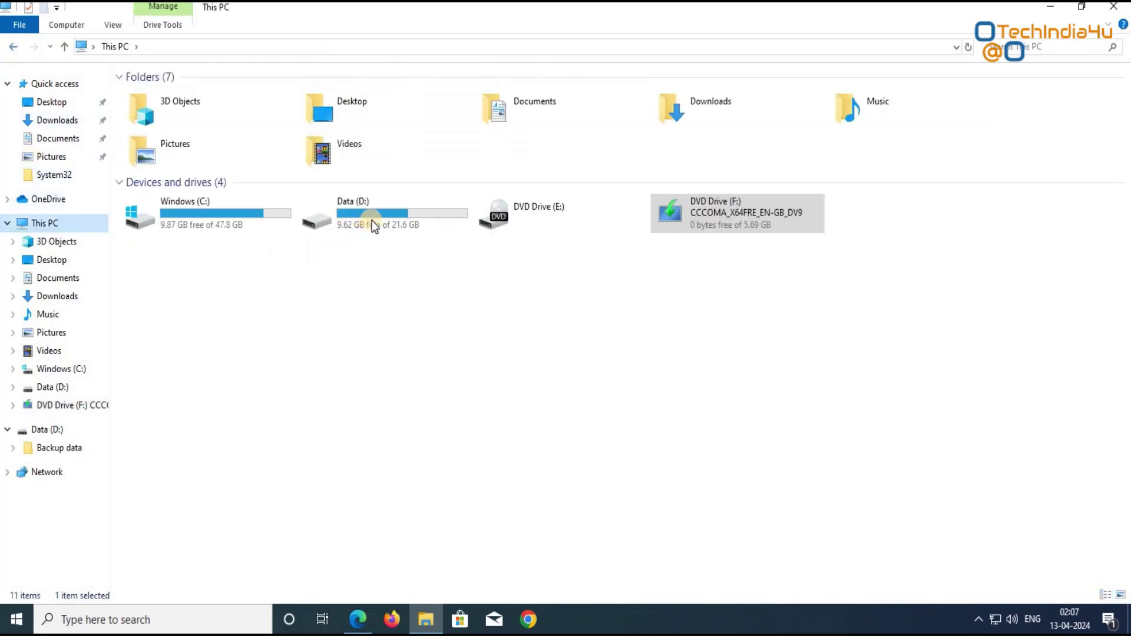
{"action": "double_click", "coordinate": [372, 222]}
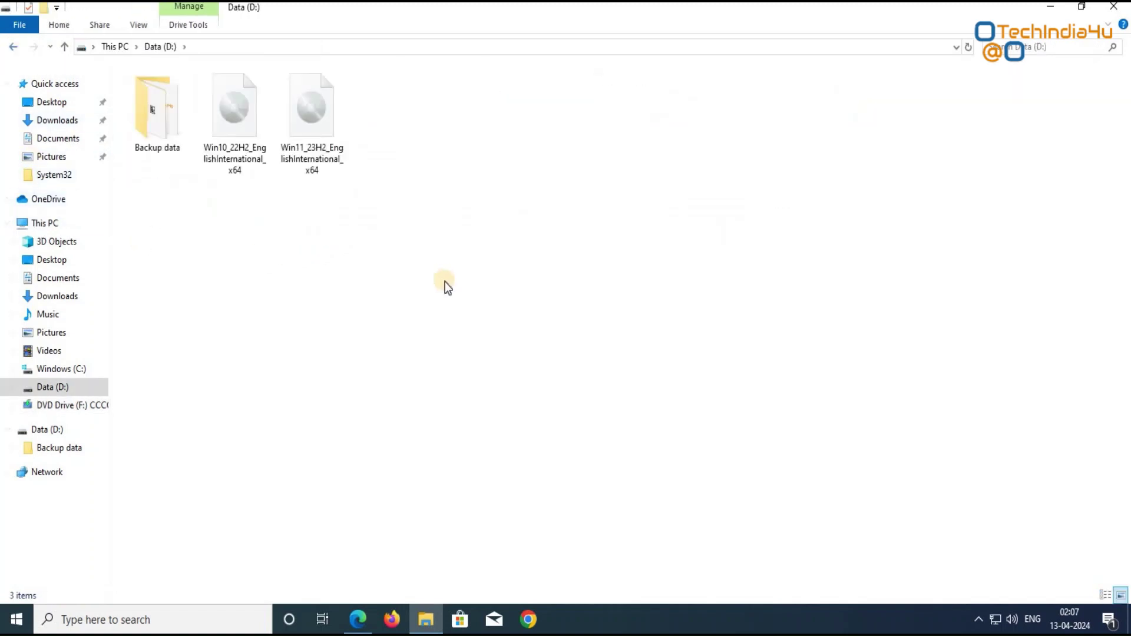
{"action": "right_click", "coordinate": [444, 282]}
{"action": "mouse_move", "coordinate": [491, 463]}
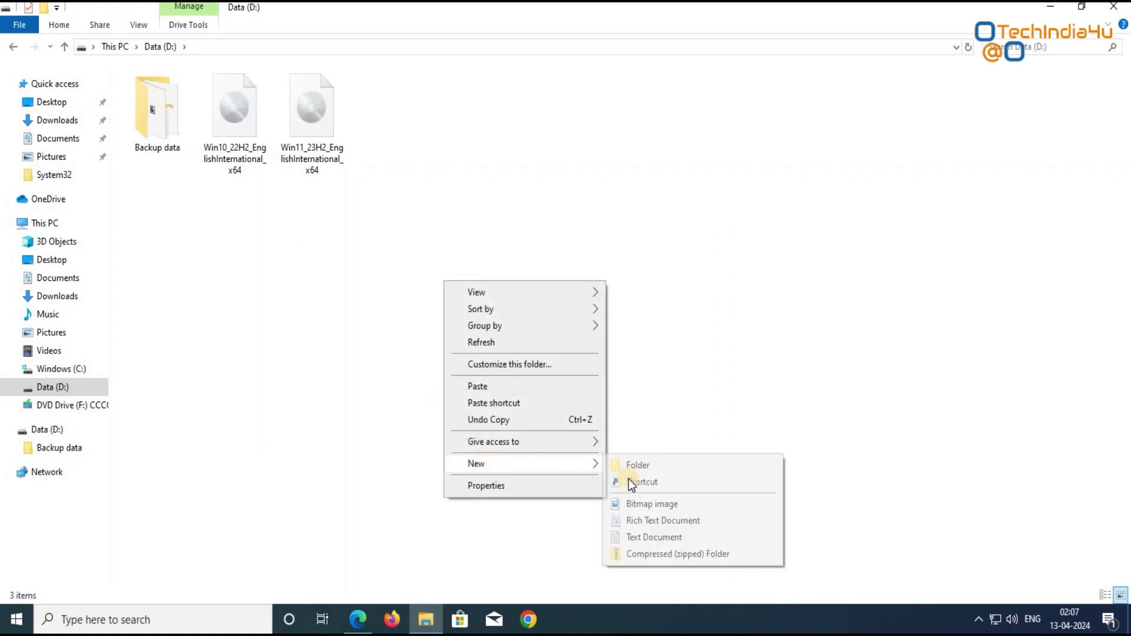
{"action": "left_click", "coordinate": [634, 469]}
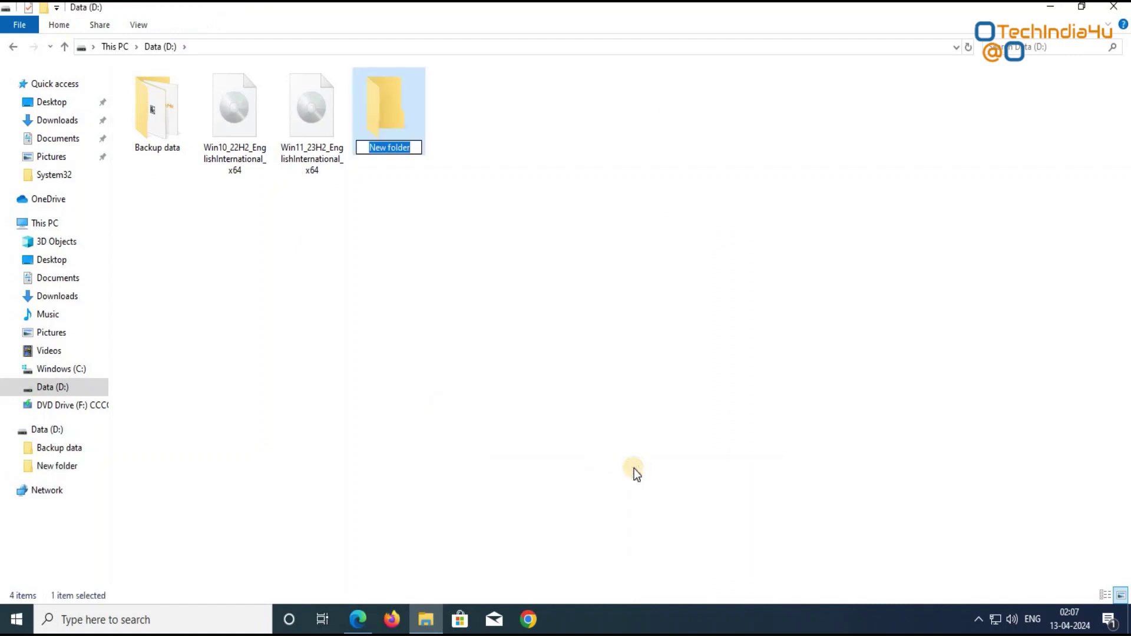
{"action": "type", "text": "Win"}
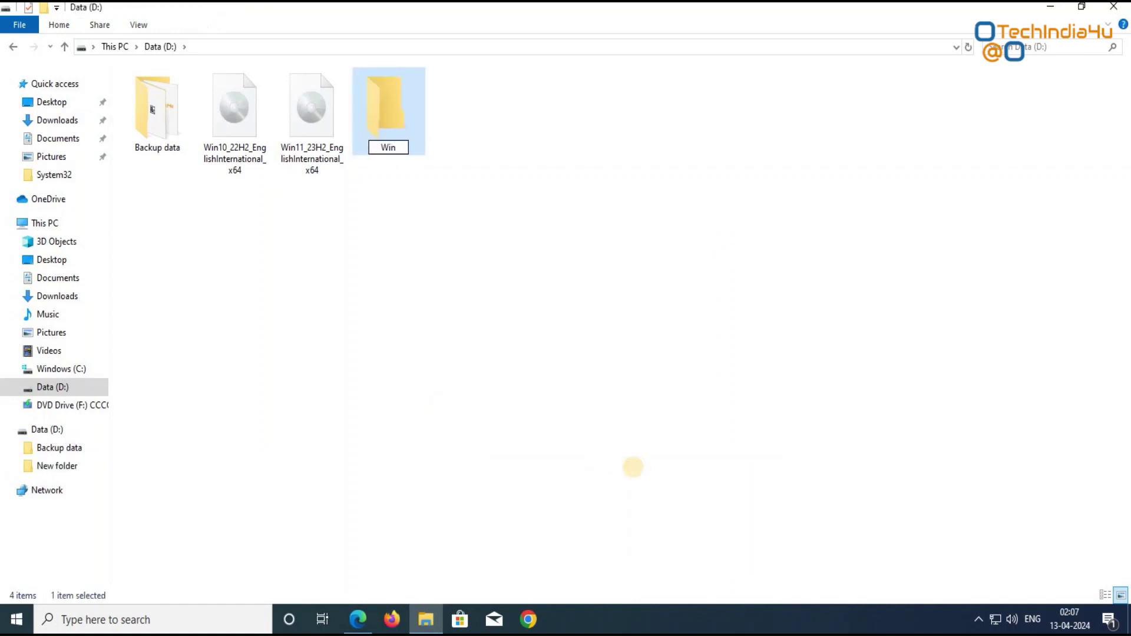
{"action": "type", "text": "11"}
{"action": "left_click", "coordinate": [421, 137]}
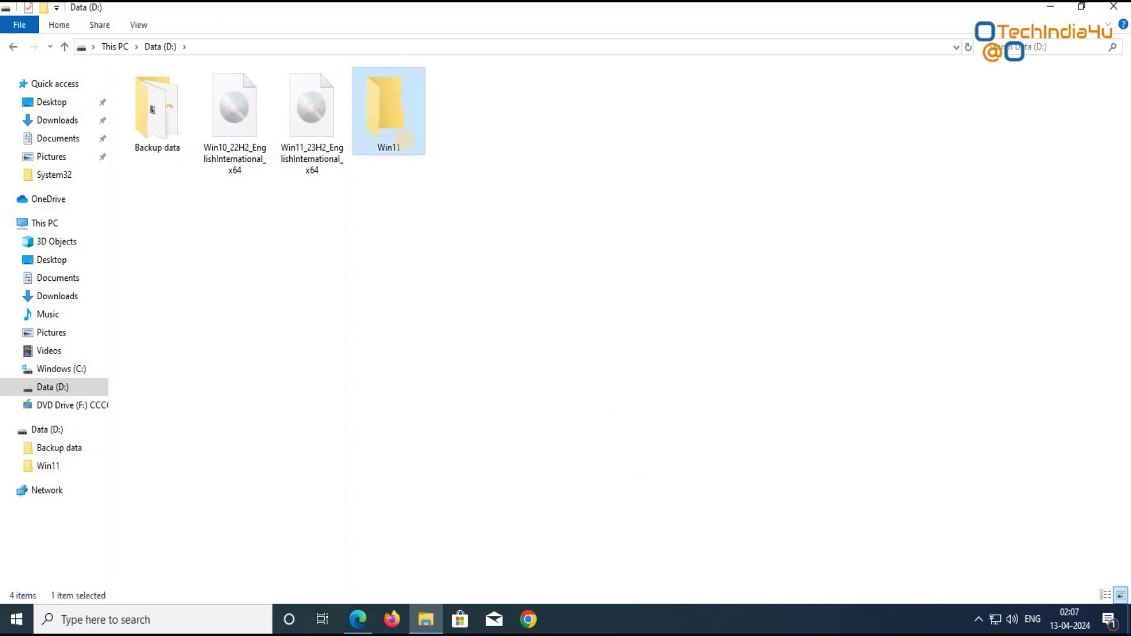
Open the Win11 folder and paste the copied Windows 10 setup files into it
{"action": "double_click", "coordinate": [421, 139]}
{"action": "right_click", "coordinate": [408, 188]}
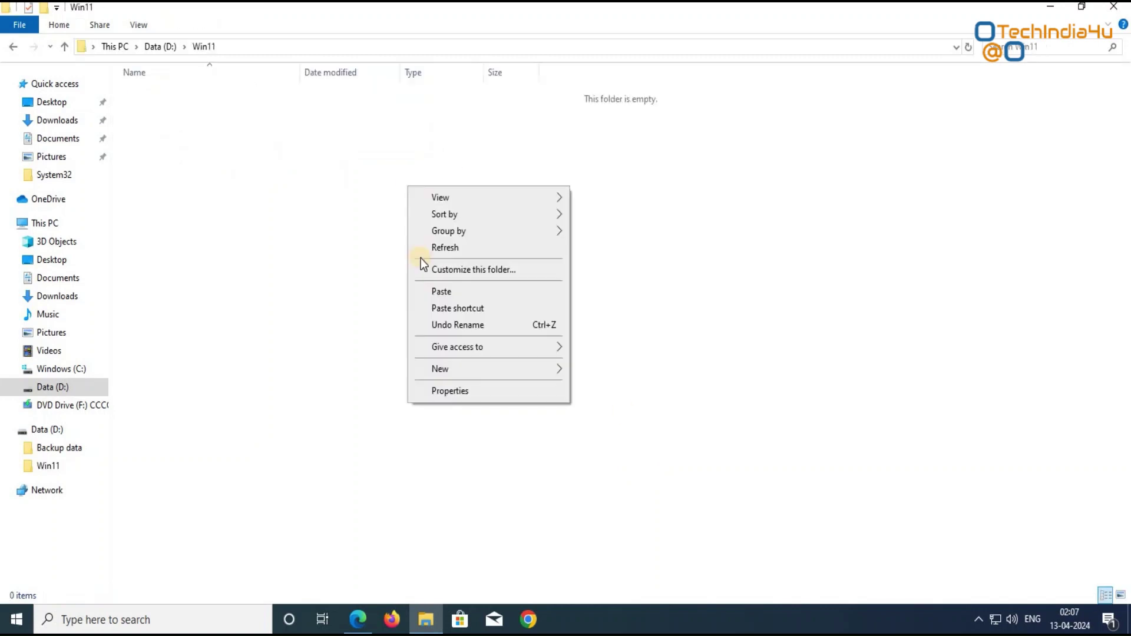
{"action": "left_click", "coordinate": [429, 291]}
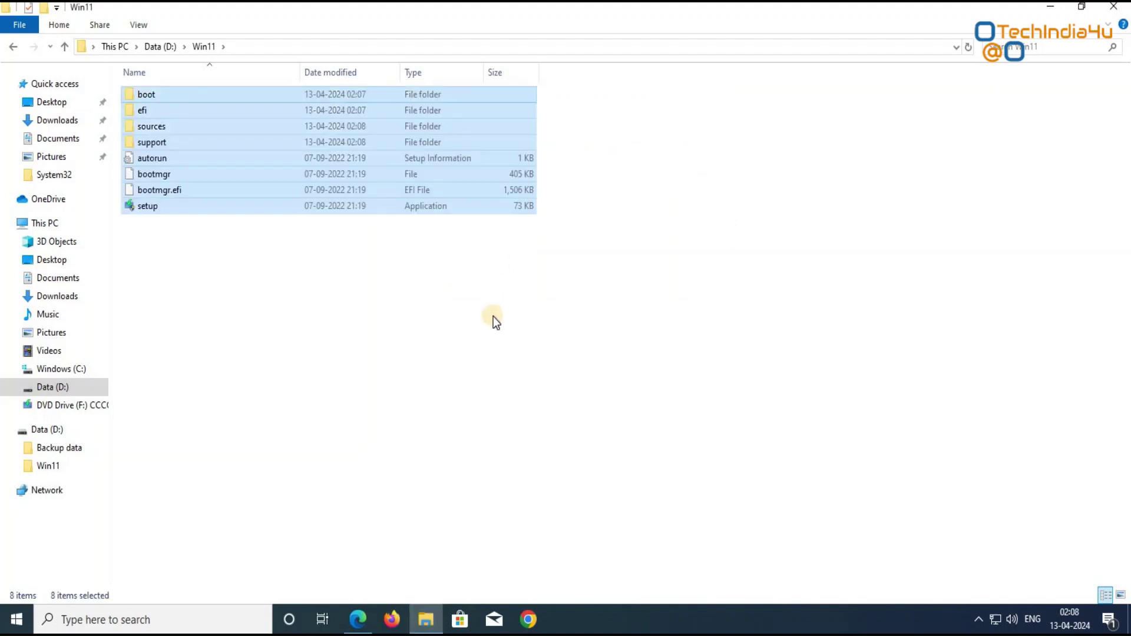
{"action": "left_click", "coordinate": [492, 321]}
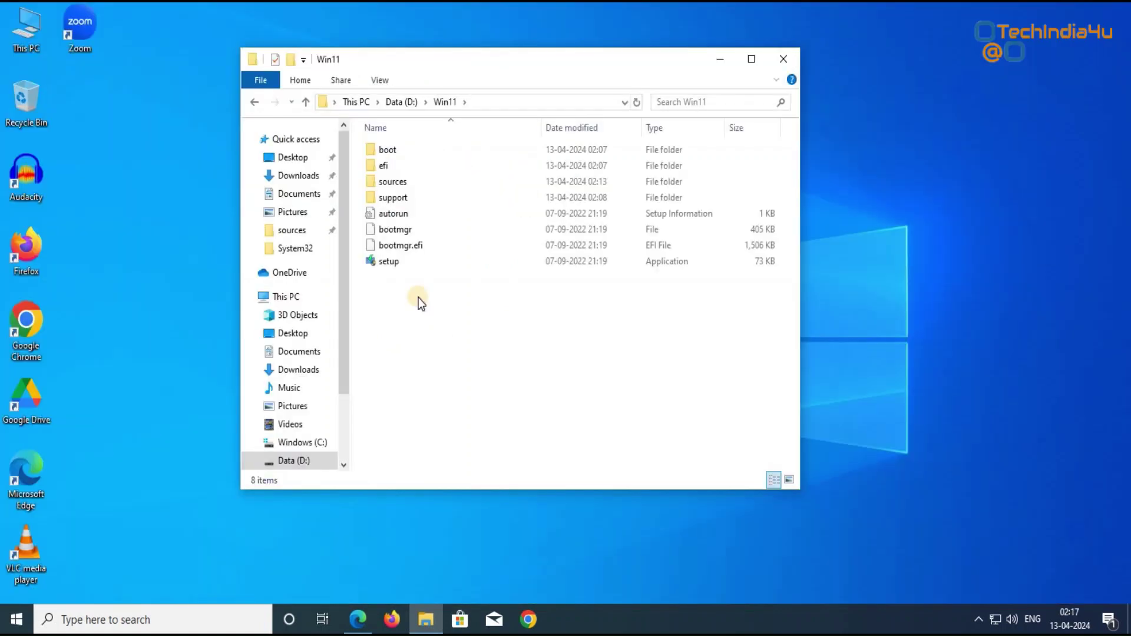
Open Data (D:) from This PC in a new window and mount the Win11_23H2_EnglishInternational_x64 disc image
{"action": "left_click", "coordinate": [24, 36]}
{"action": "double_click", "coordinate": [24, 35]}
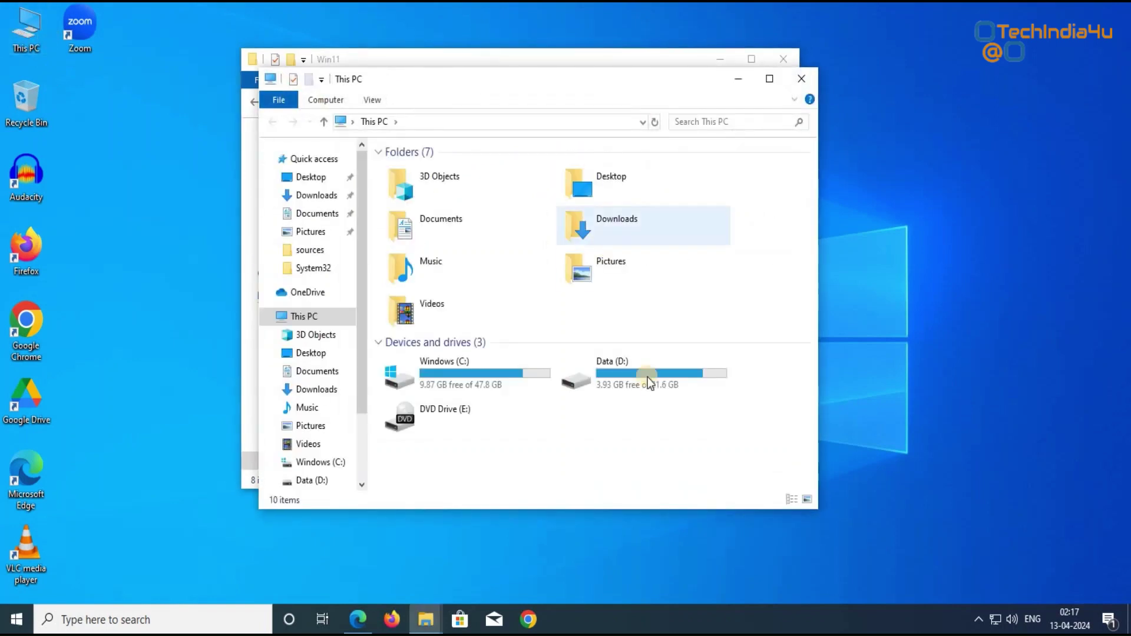
{"action": "double_click", "coordinate": [649, 384]}
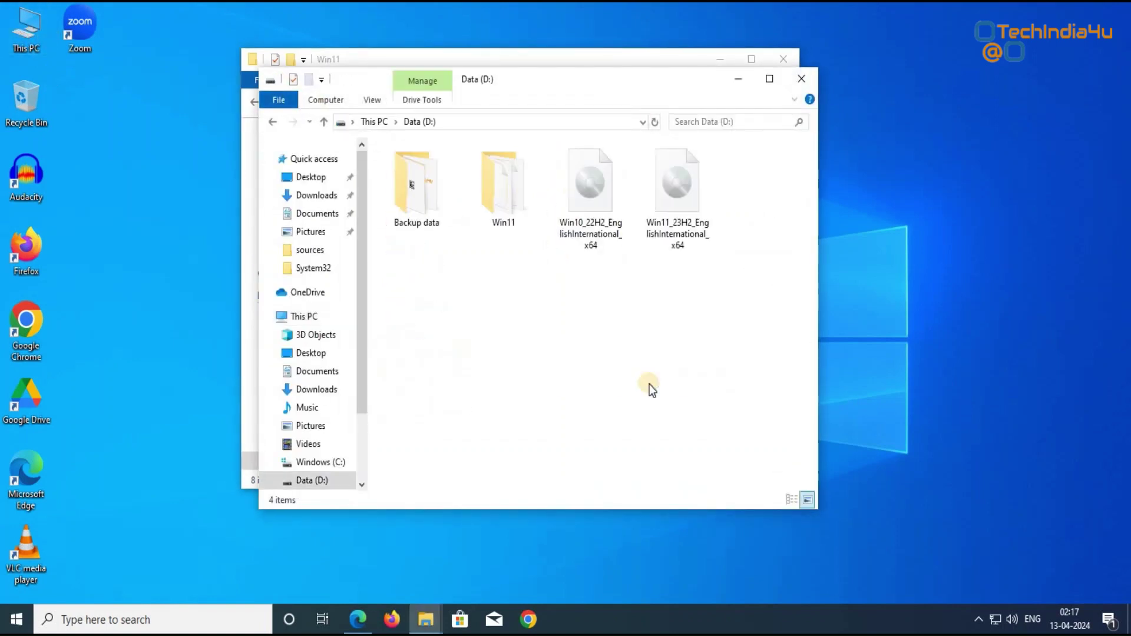
{"action": "left_click", "coordinate": [682, 230]}
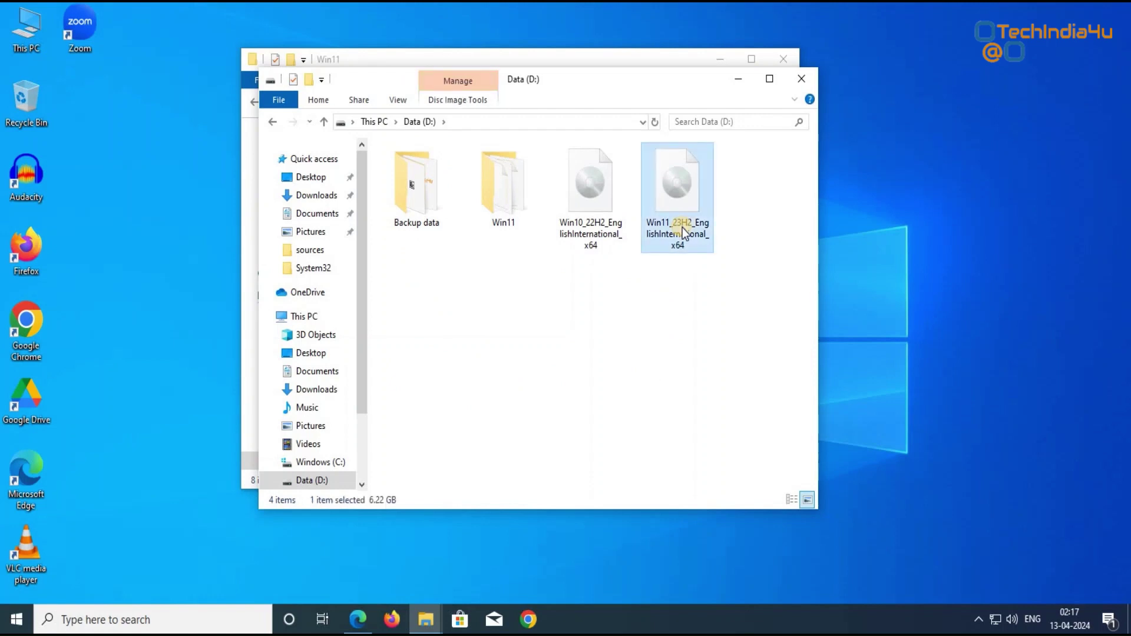
{"action": "right_click", "coordinate": [683, 228]}
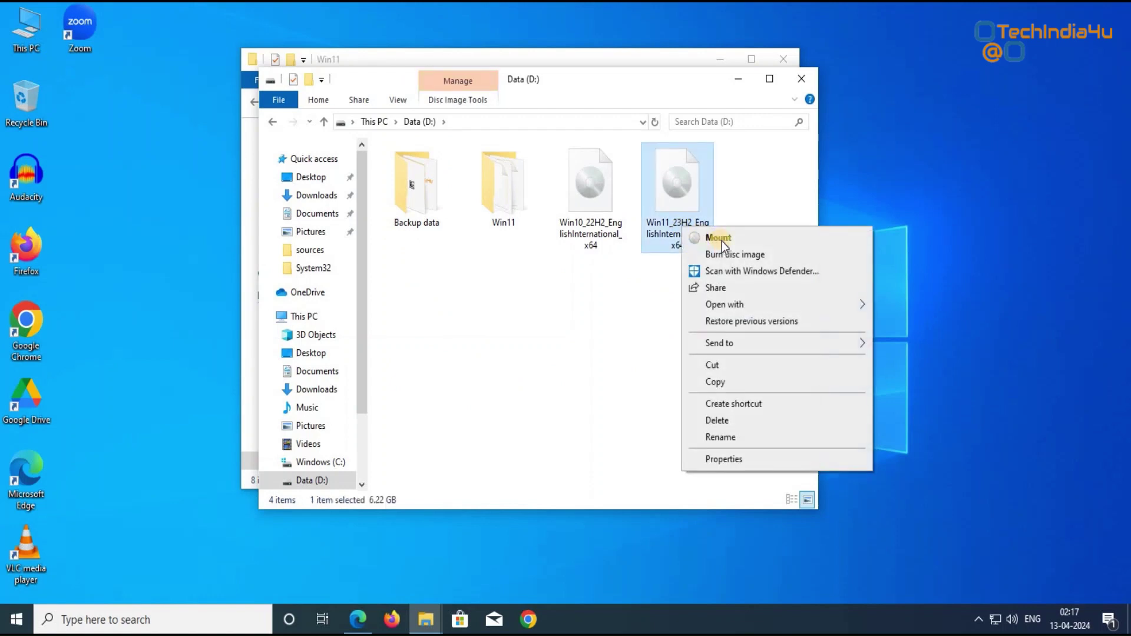
{"action": "left_click", "coordinate": [742, 241]}
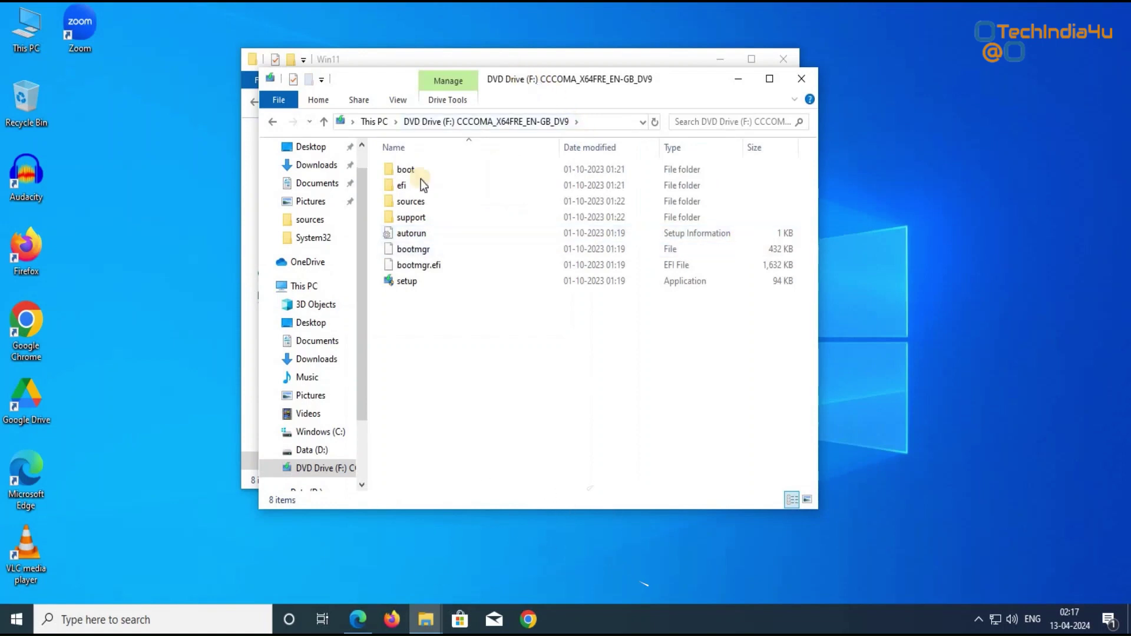
Open the mounted DVD Drive (F:) from This PC and arrange its window side by side with the Win11 folder window
{"action": "left_click", "coordinate": [327, 284]}
{"action": "left_click", "coordinate": [638, 424]}
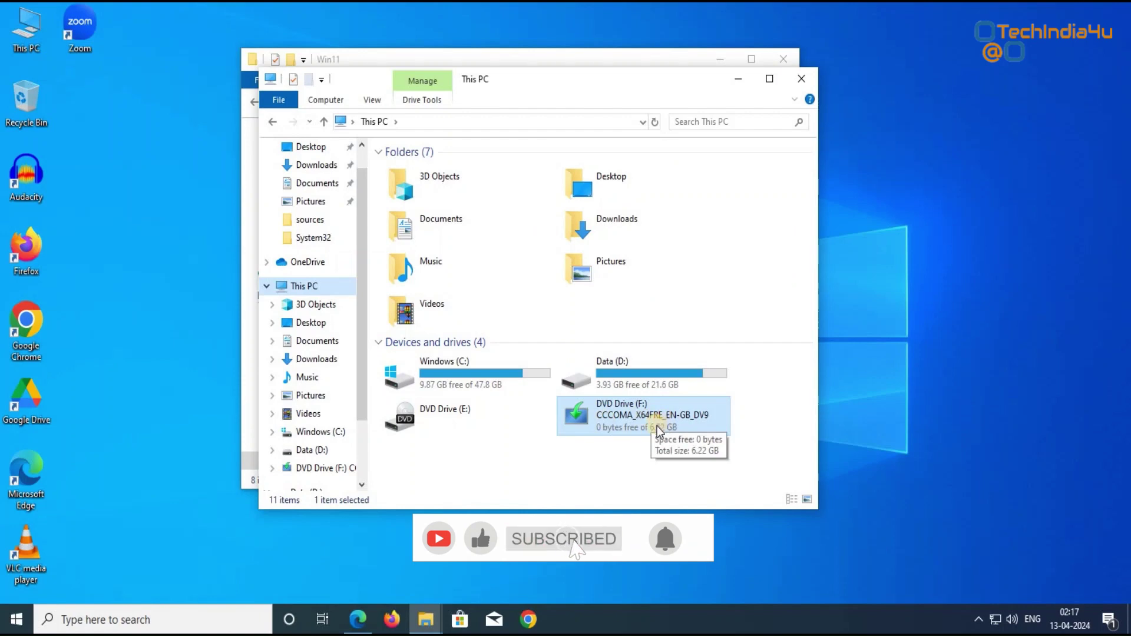
{"action": "right_click", "coordinate": [657, 426]}
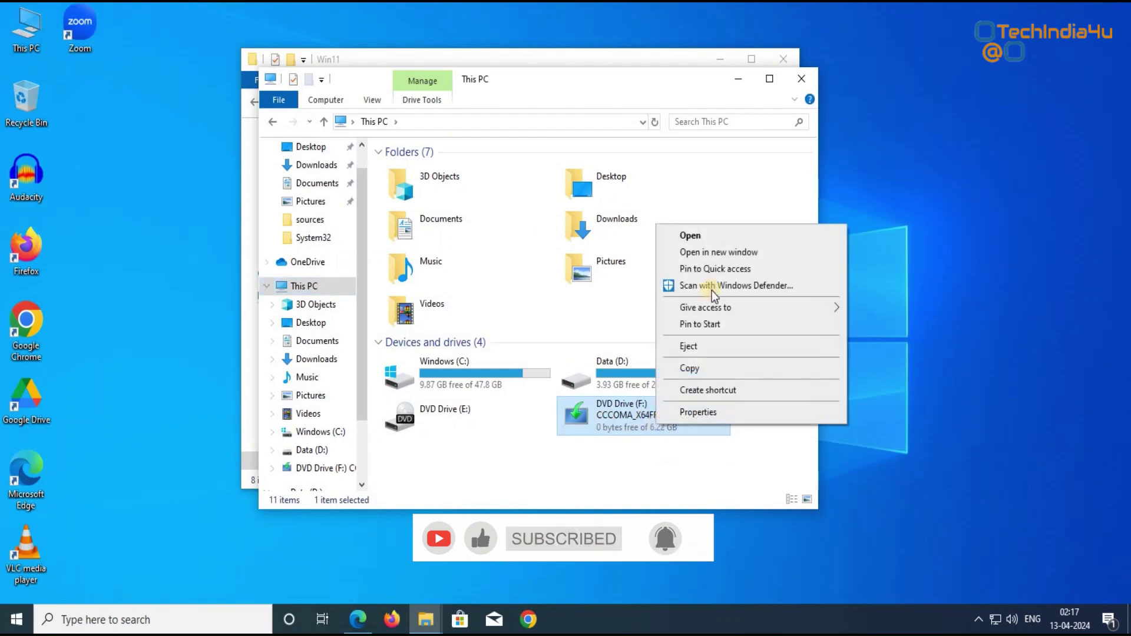
{"action": "left_click", "coordinate": [693, 242]}
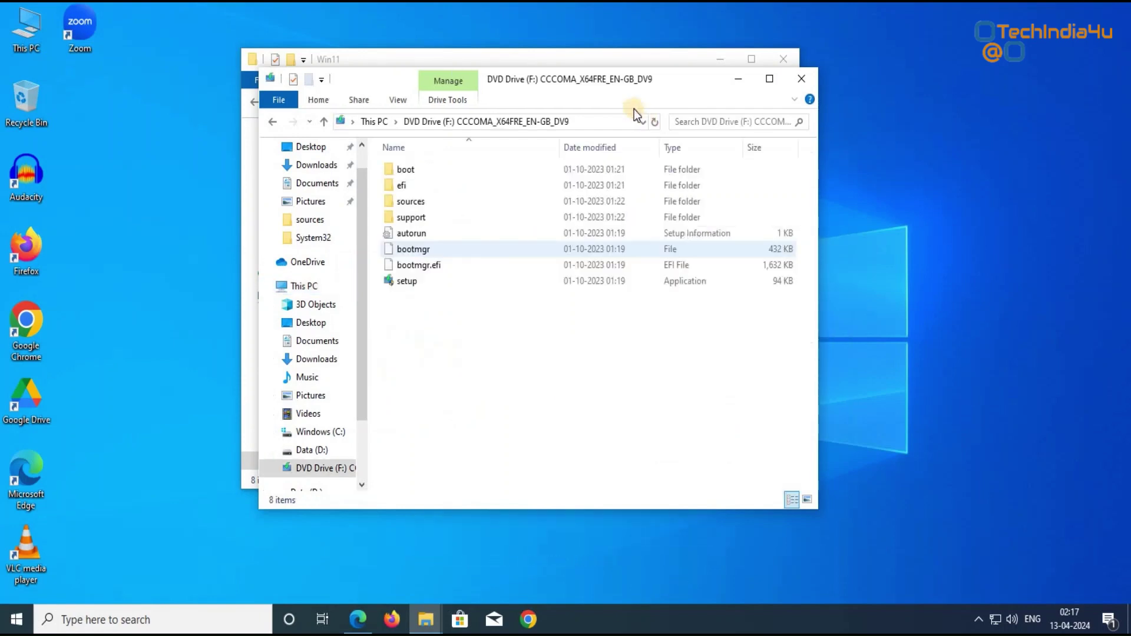
{"action": "left_click_drag", "start_coordinate": [549, 81], "coordinate": [848, 107]}
{"action": "left_click_drag", "start_coordinate": [607, 58], "coordinate": [354, 100]}
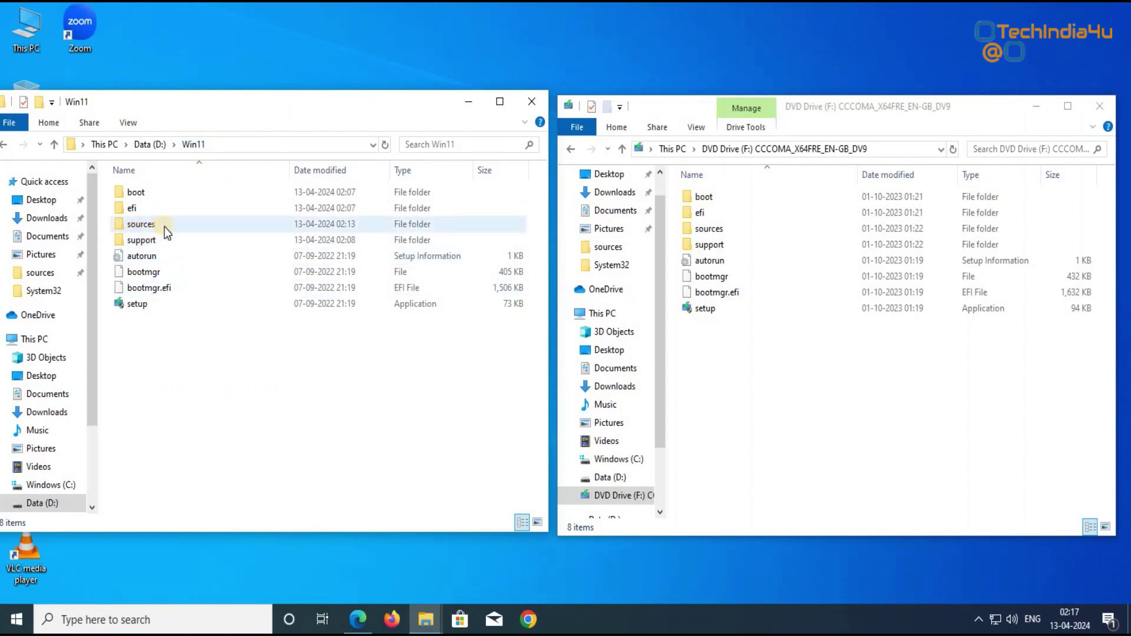
Open the sources folder inside Win11 on Data (D:) and select the install.wim file
{"action": "double_click", "coordinate": [145, 227]}
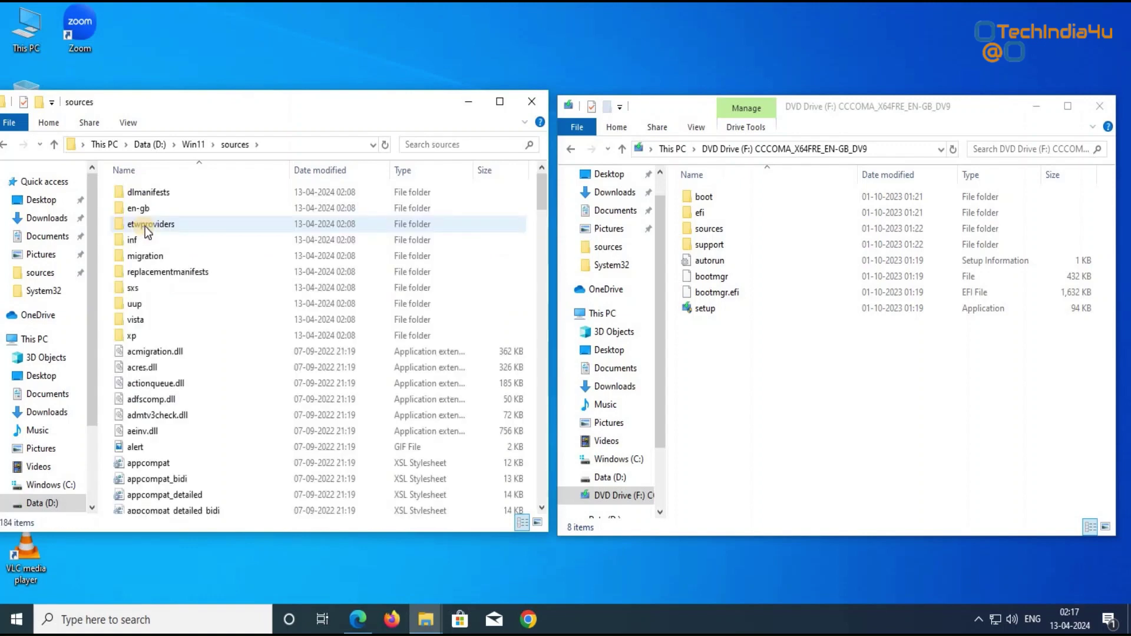
{"action": "left_click", "coordinate": [146, 260]}
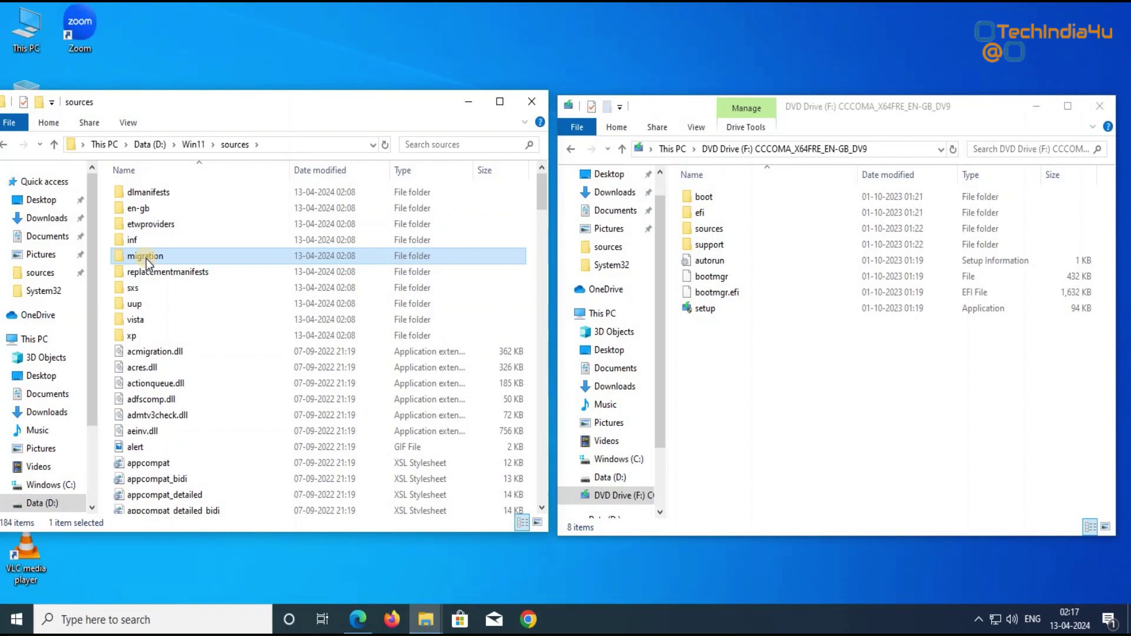
{"action": "scroll", "coordinate": [146, 259], "scroll_direction": "down", "scroll_amount": 15}
{"action": "left_click", "coordinate": [150, 268]}
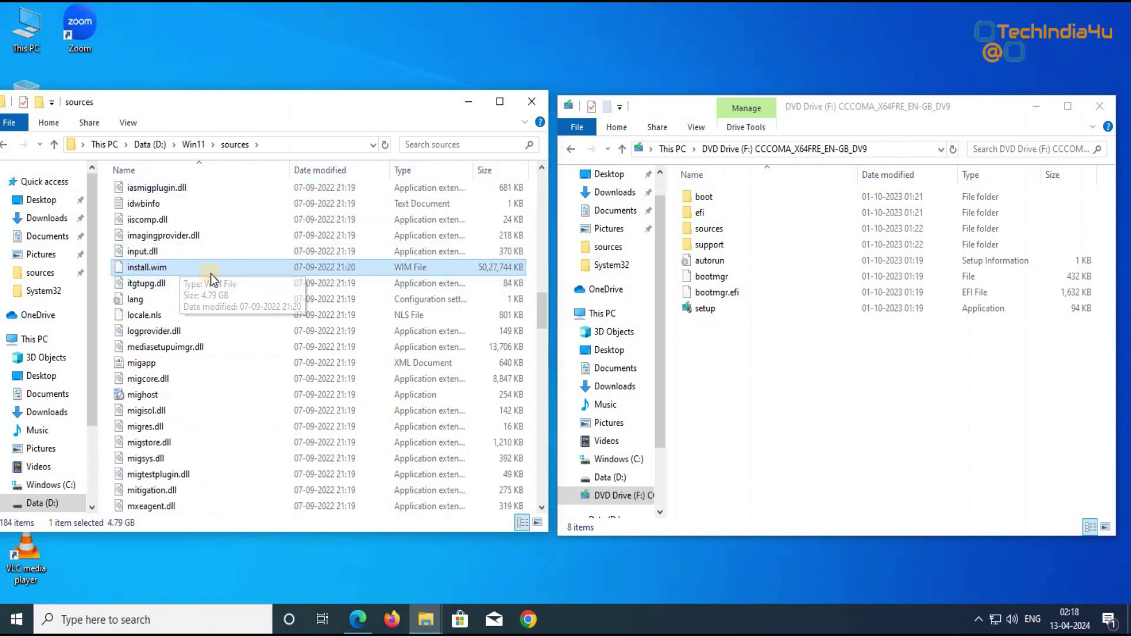
{"action": "left_click", "coordinate": [166, 270]}
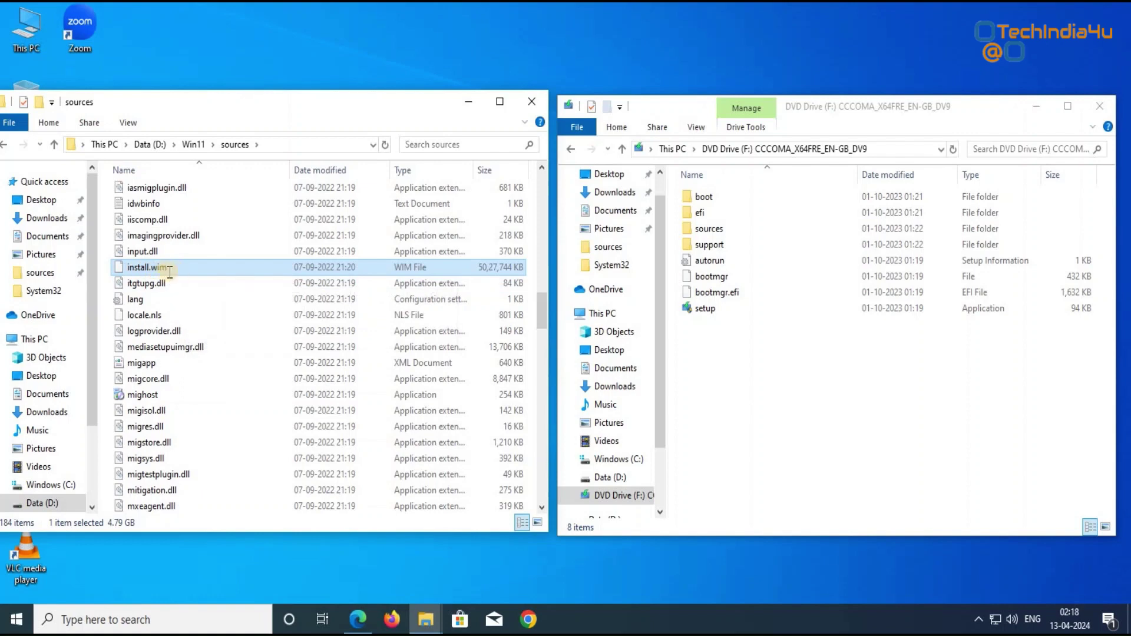
{"action": "left_click", "coordinate": [222, 264]}
Open the sources folder on DVD Drive (F:) and select its install.wim file
{"action": "left_click", "coordinate": [847, 419]}
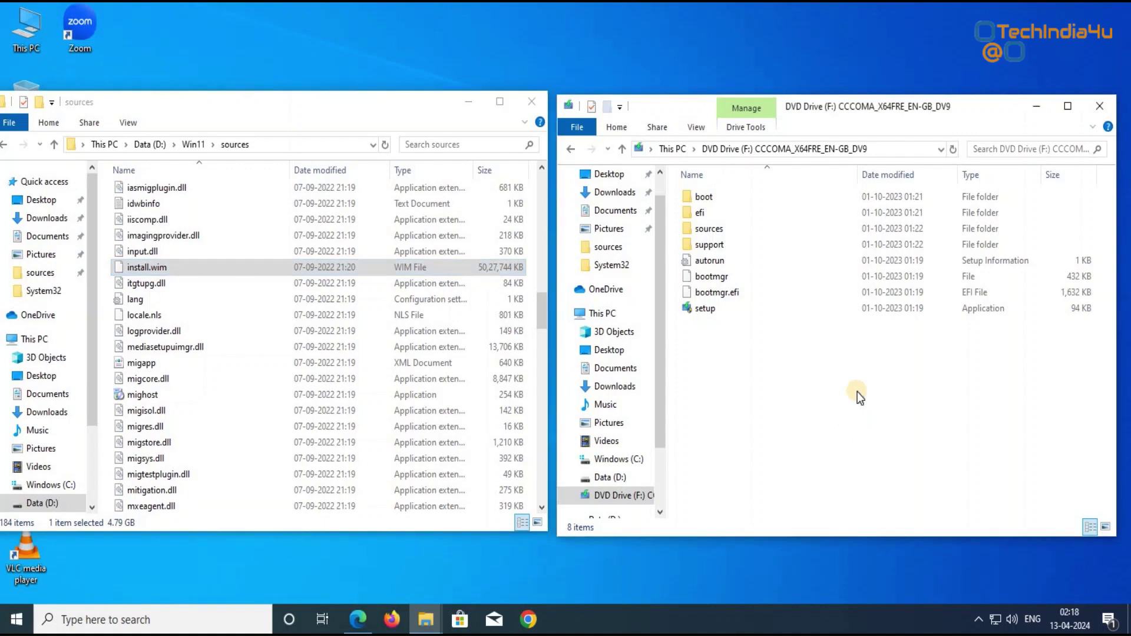
{"action": "left_click", "coordinate": [747, 231]}
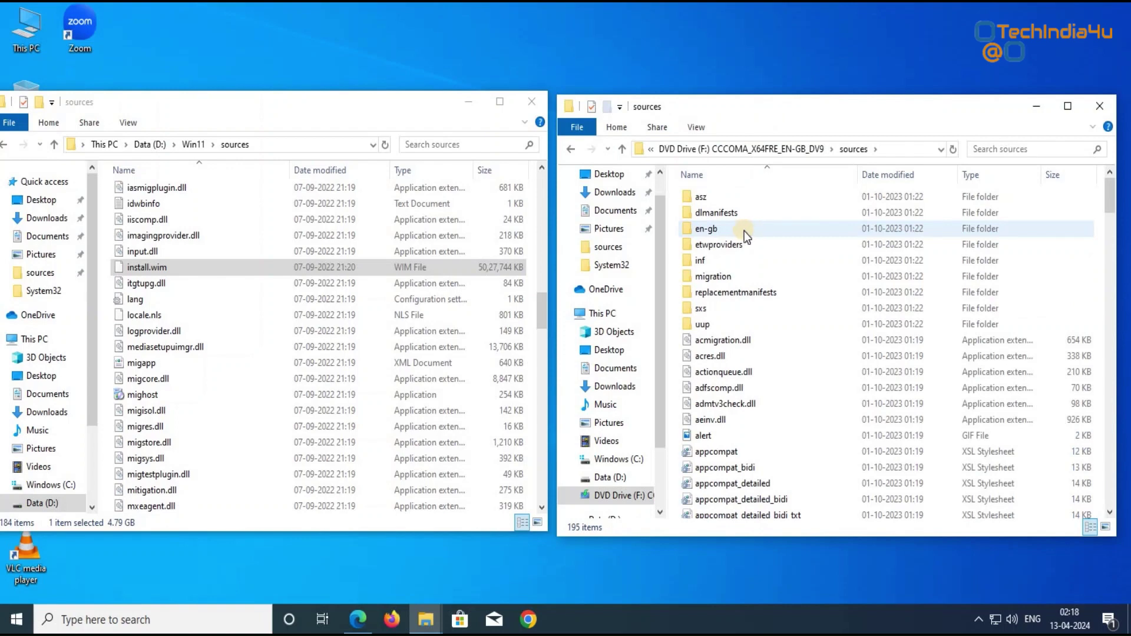
{"action": "double_click", "coordinate": [731, 231]}
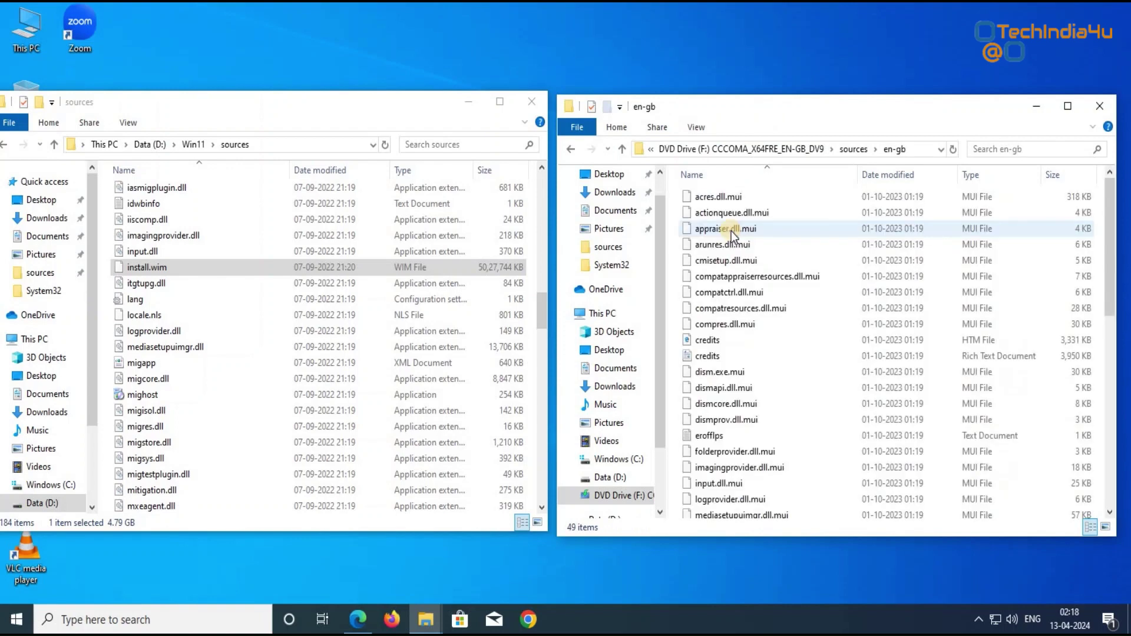
{"action": "left_click", "coordinate": [568, 149]}
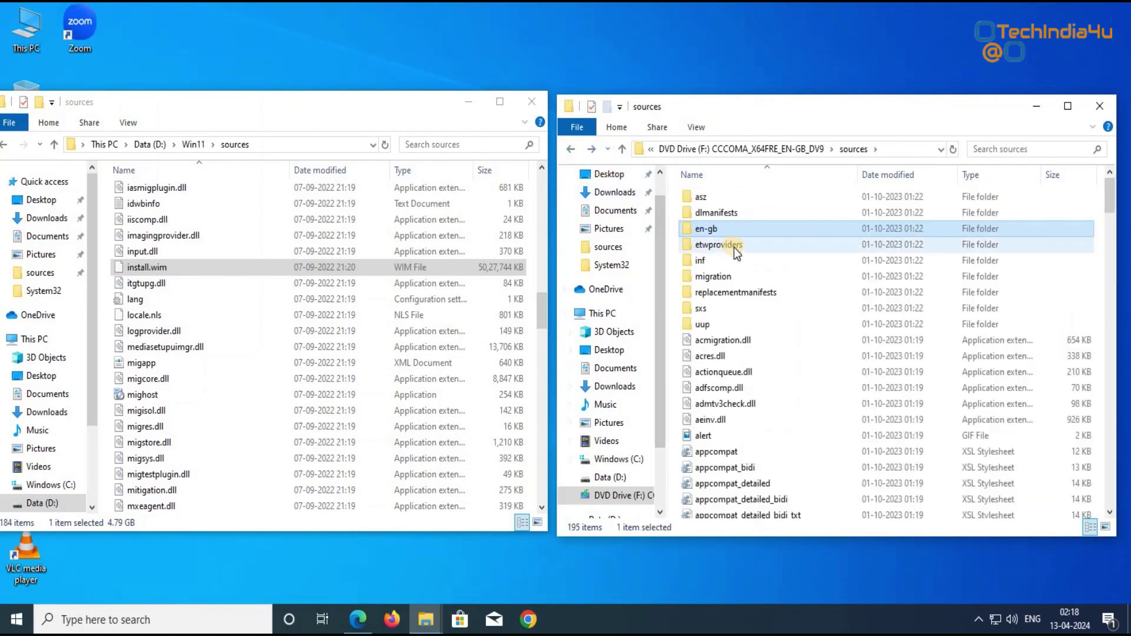
{"action": "type", "text": "install"}
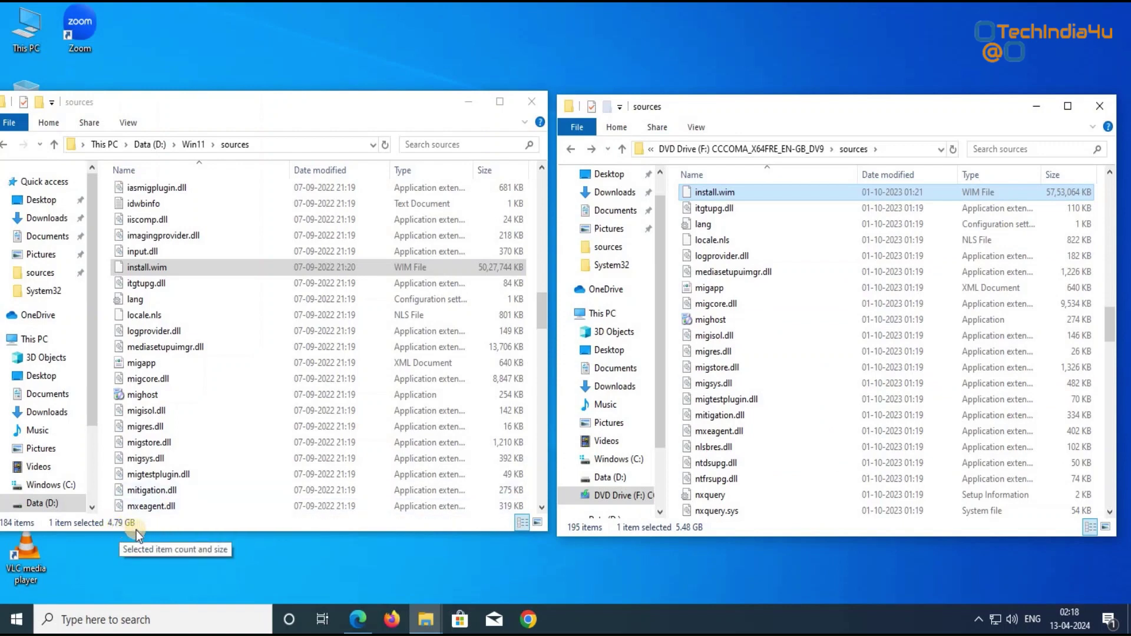
Permanently delete install.wim from the sources folder of Win11 on Data (D:)
{"action": "left_click", "coordinate": [204, 270]}
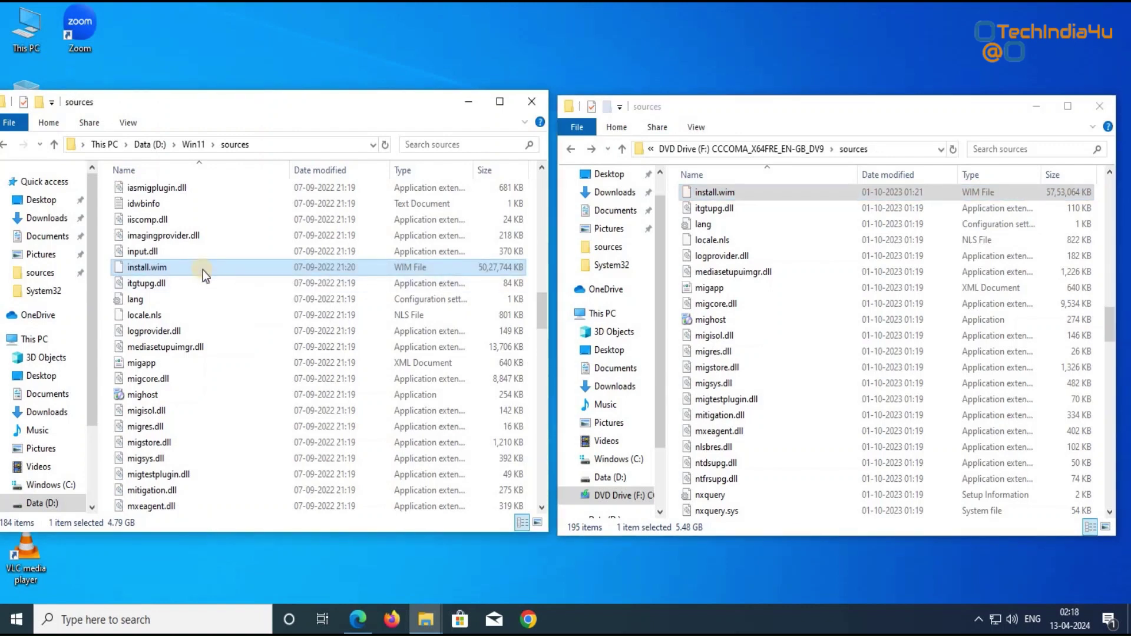
{"action": "key", "text": "F2"}
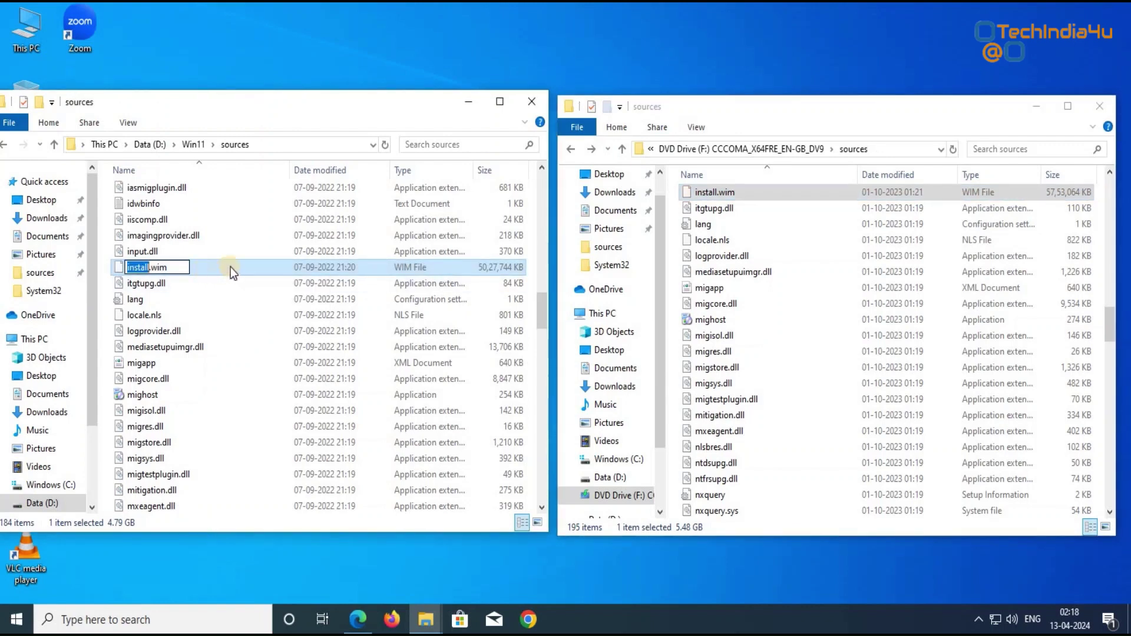
{"action": "key", "text": "Escape"}
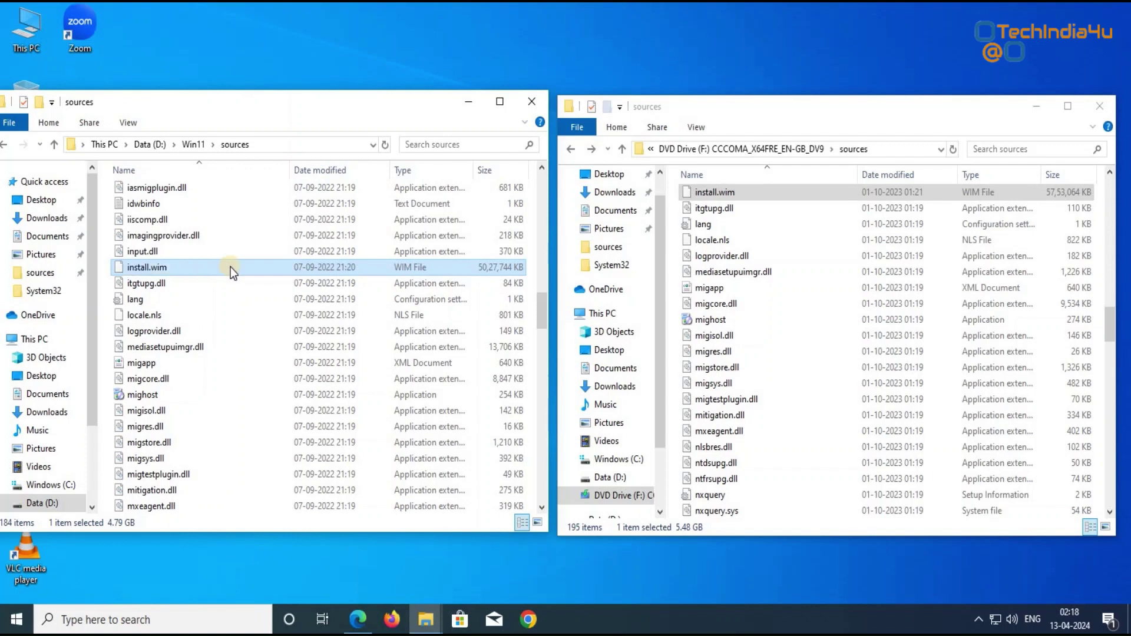
{"action": "key", "text": "shift+Delete"}
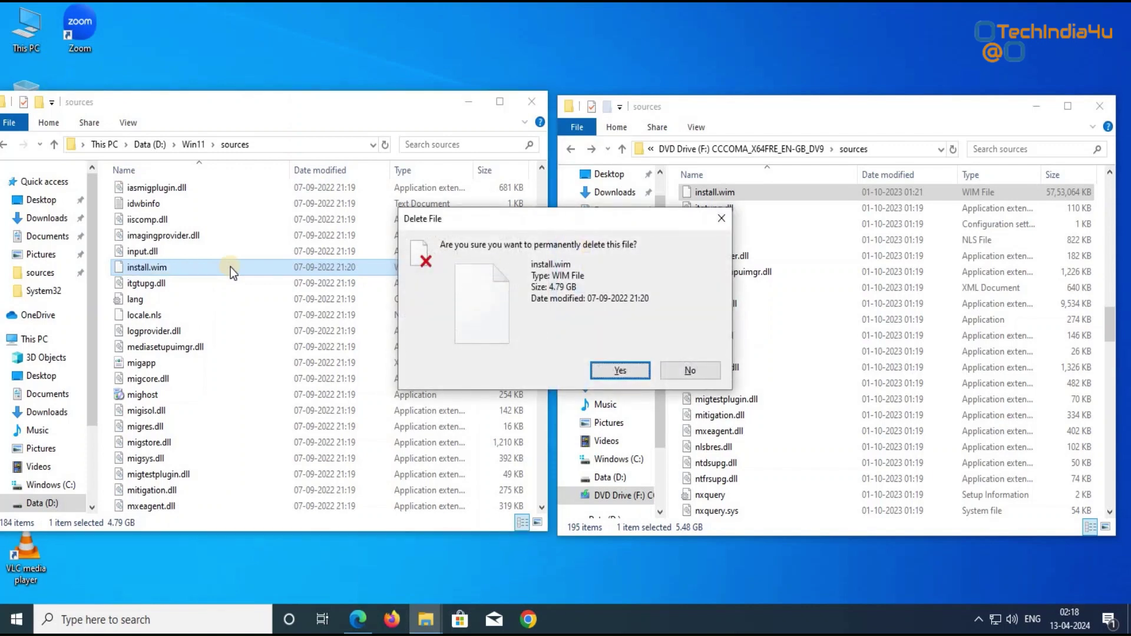
{"action": "key", "text": "Return"}
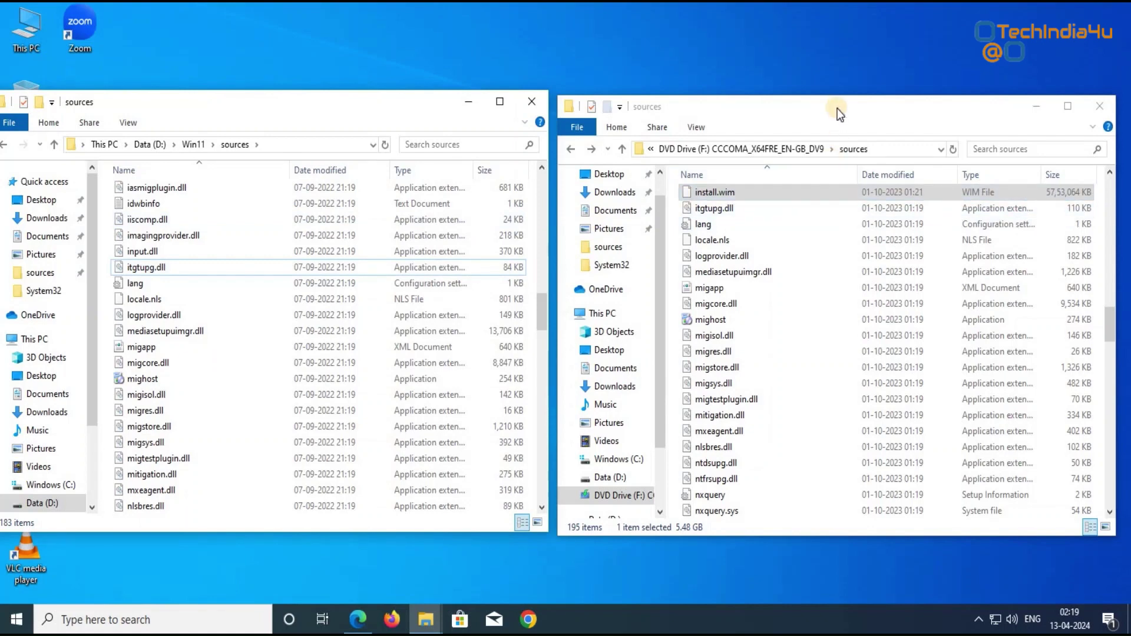
Copy install.wim from the sources folder on DVD Drive (F:) into the Win11 sources folder on Data (D:)
{"action": "left_click", "coordinate": [805, 194]}
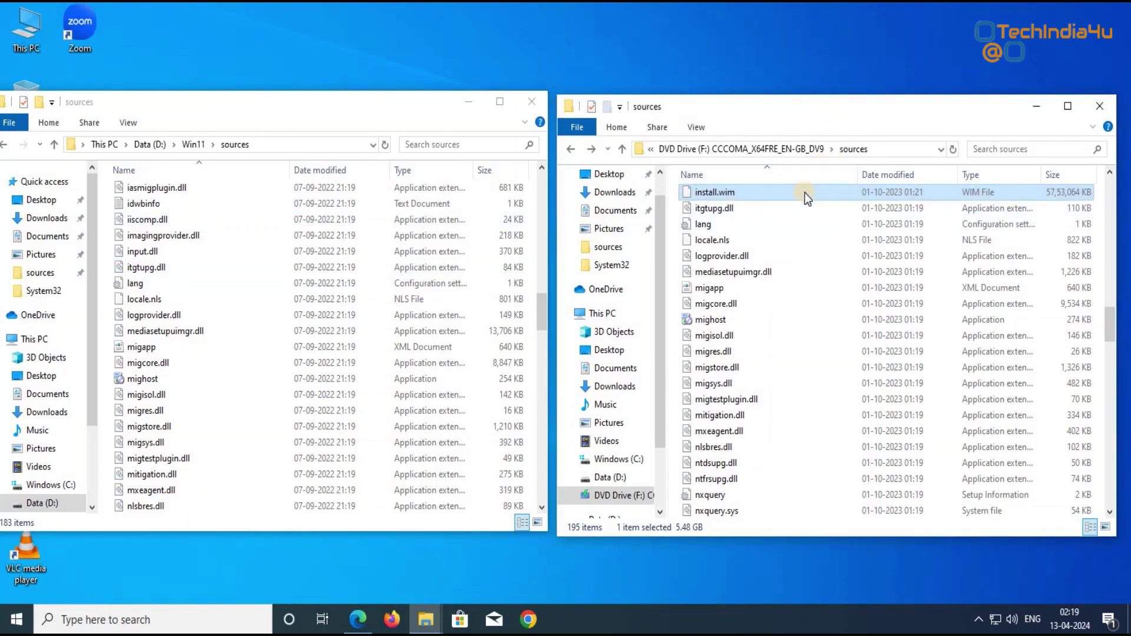
{"action": "left_click_drag", "start_coordinate": [803, 192], "coordinate": [263, 306]}
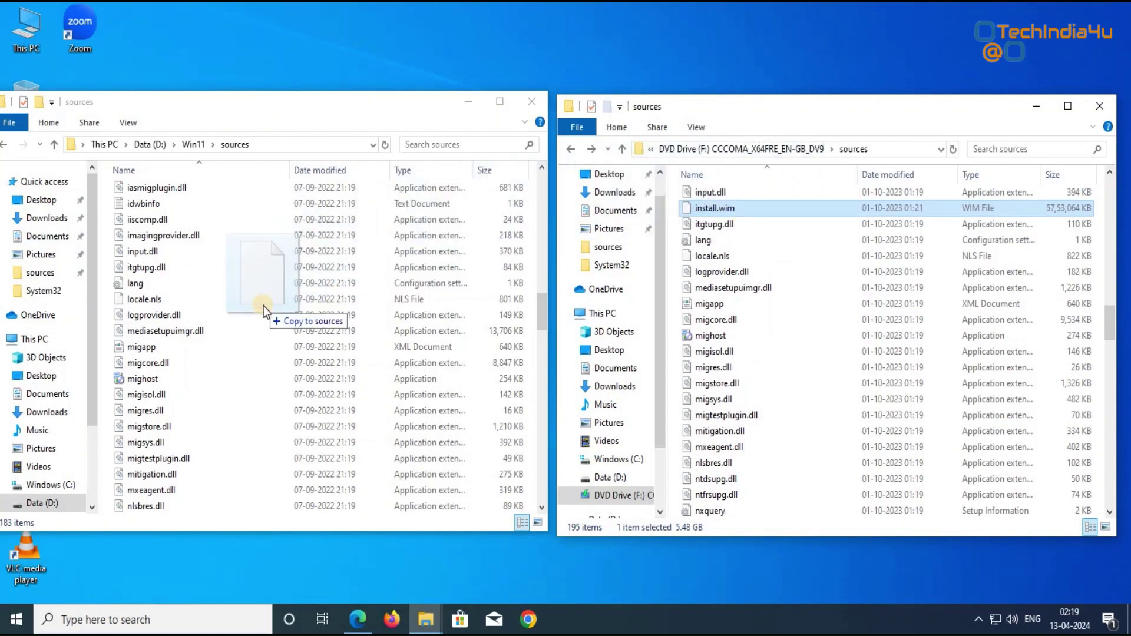
{"action": "left_click_drag", "start_coordinate": [263, 306], "coordinate": [264, 305]}
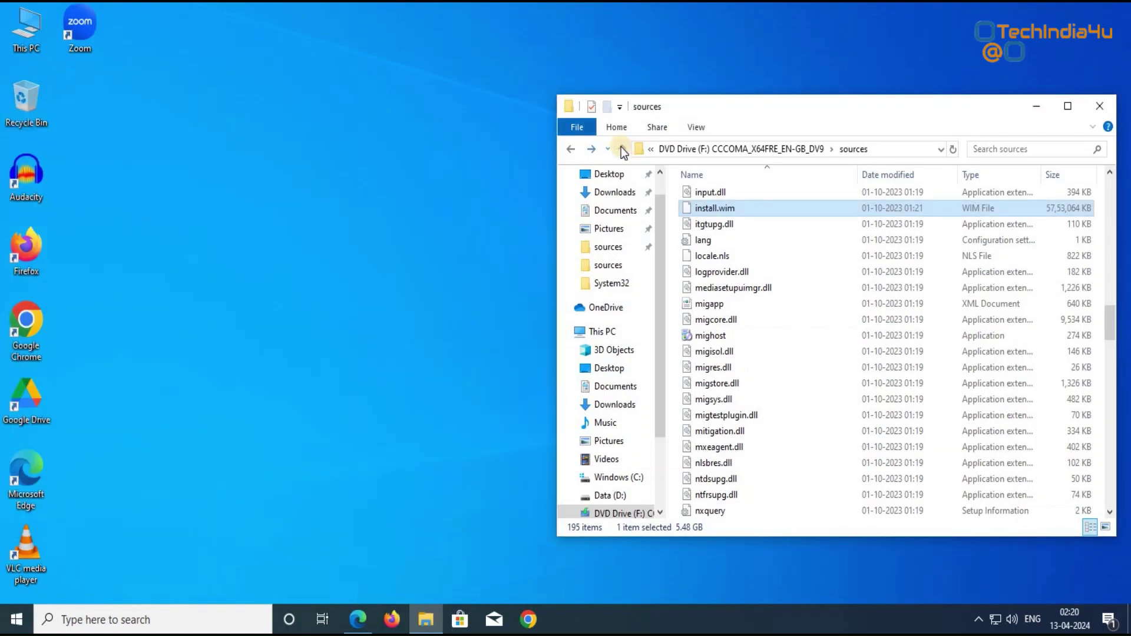
Return to This PC and eject the mounted Windows 11 image in DVD Drive (F:)
{"action": "left_click", "coordinate": [621, 148]}
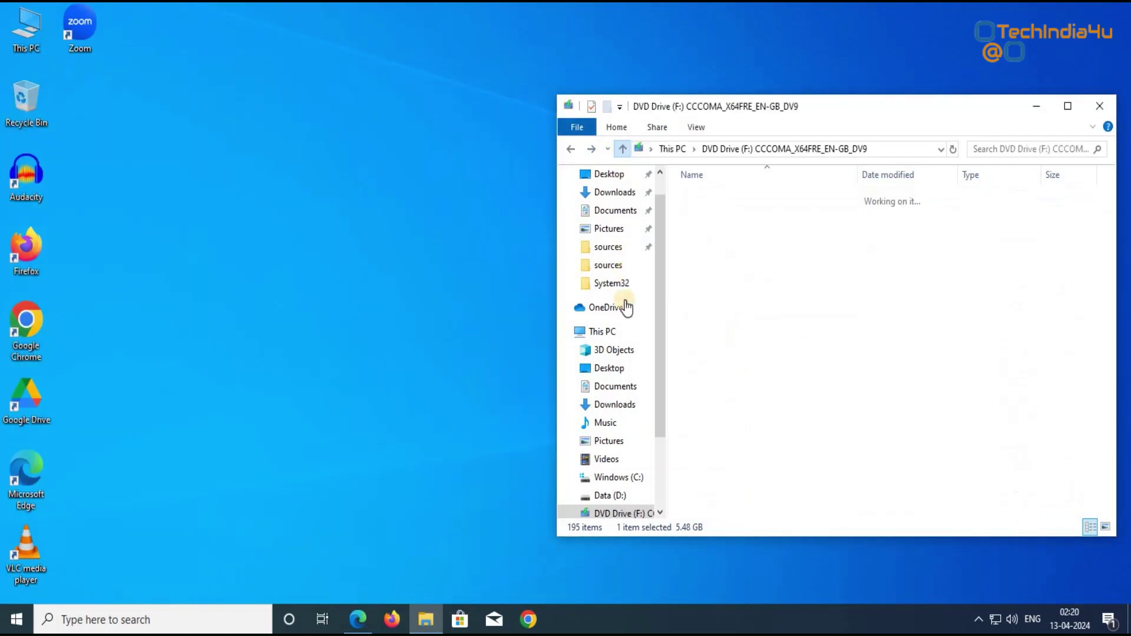
{"action": "left_click", "coordinate": [606, 334]}
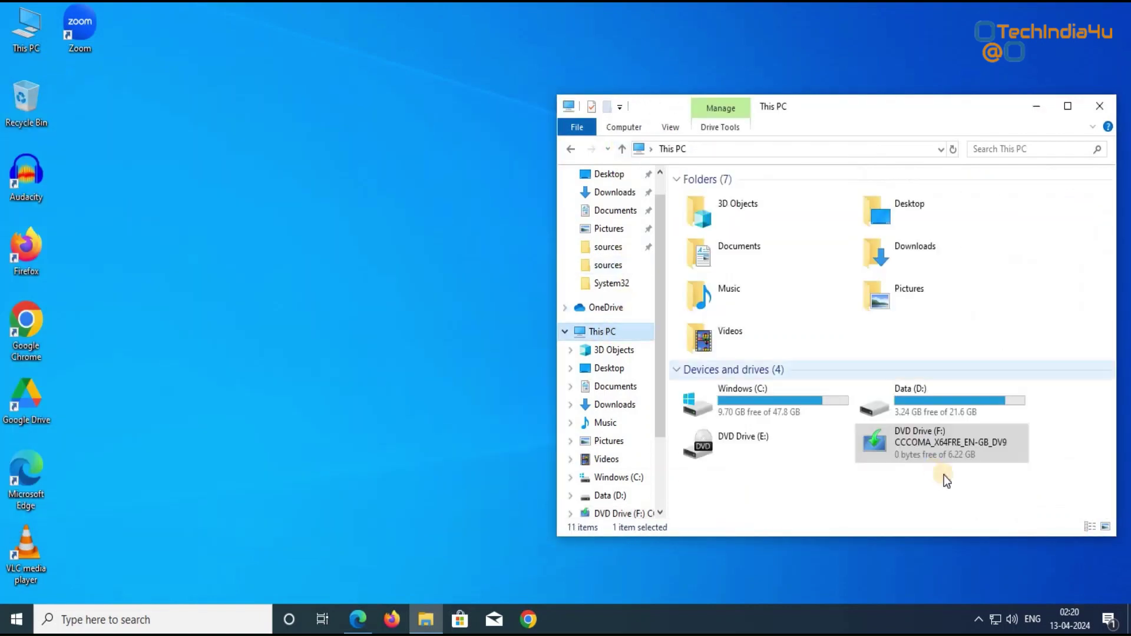
{"action": "left_click", "coordinate": [918, 449]}
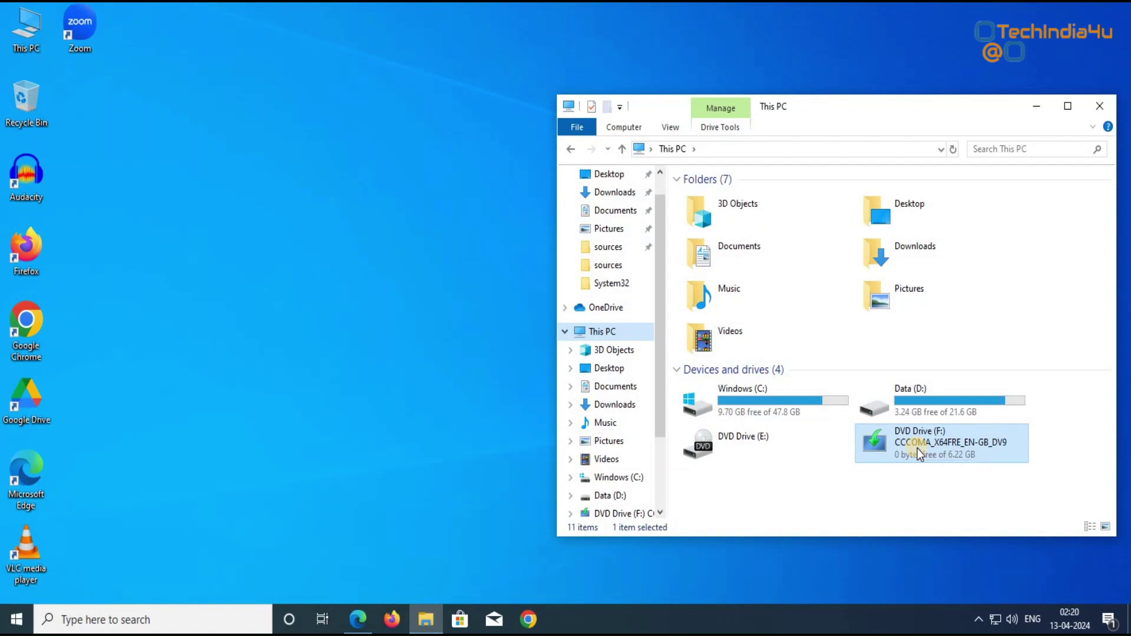
{"action": "right_click", "coordinate": [917, 452]}
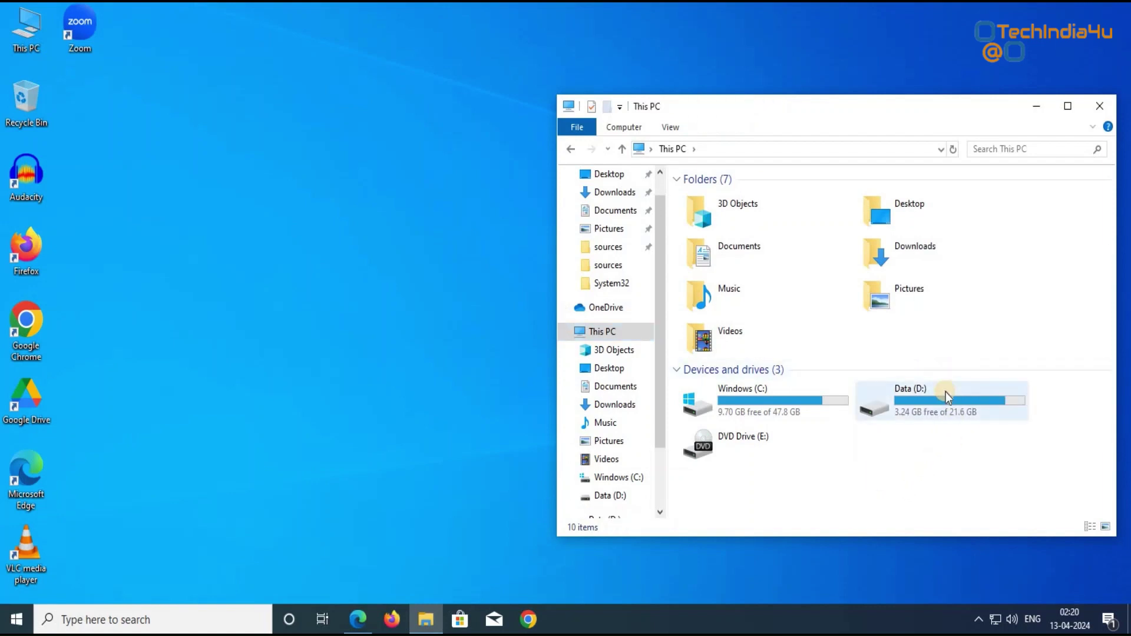
Open Data (D:) in a maximized window and view the contents of the Win11 folder
{"action": "double_click", "coordinate": [946, 391]}
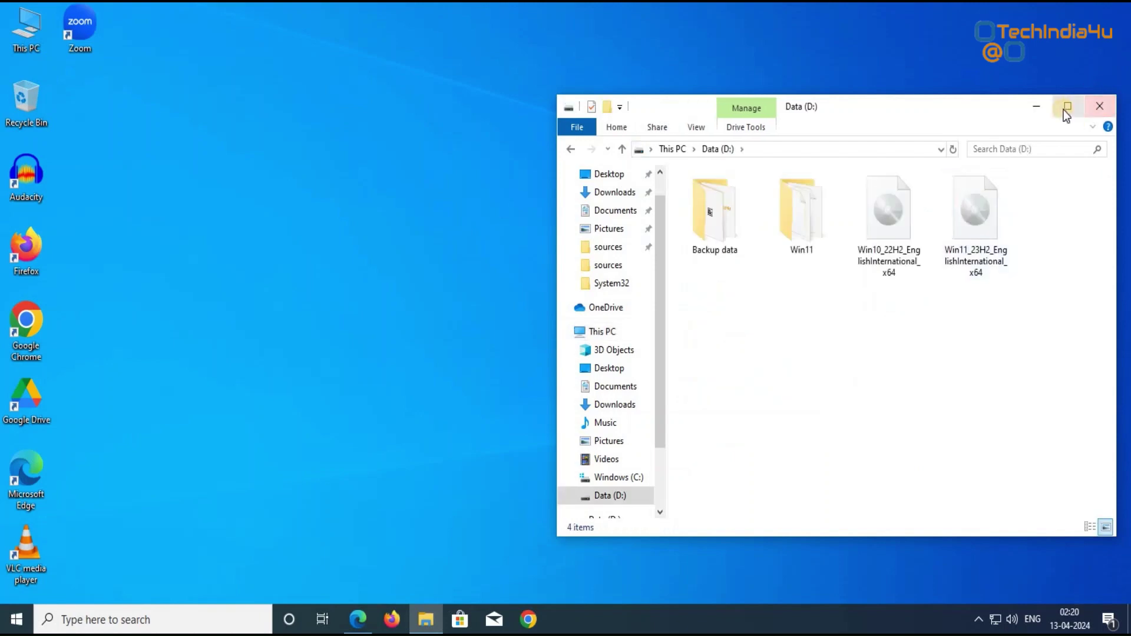
{"action": "left_click", "coordinate": [1066, 108]}
{"action": "double_click", "coordinate": [231, 110]}
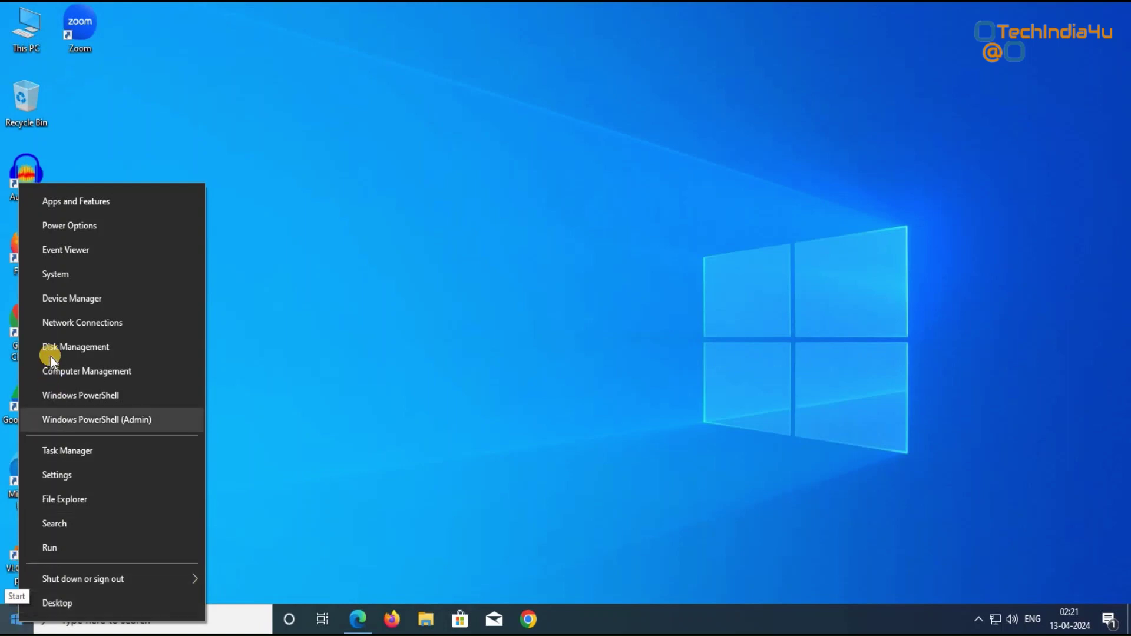
Open Disk Management maximized and examine the System Reserved, Windows (C:) and Data (D:) partitions on Disk 0
{"action": "left_click", "coordinate": [83, 347]}
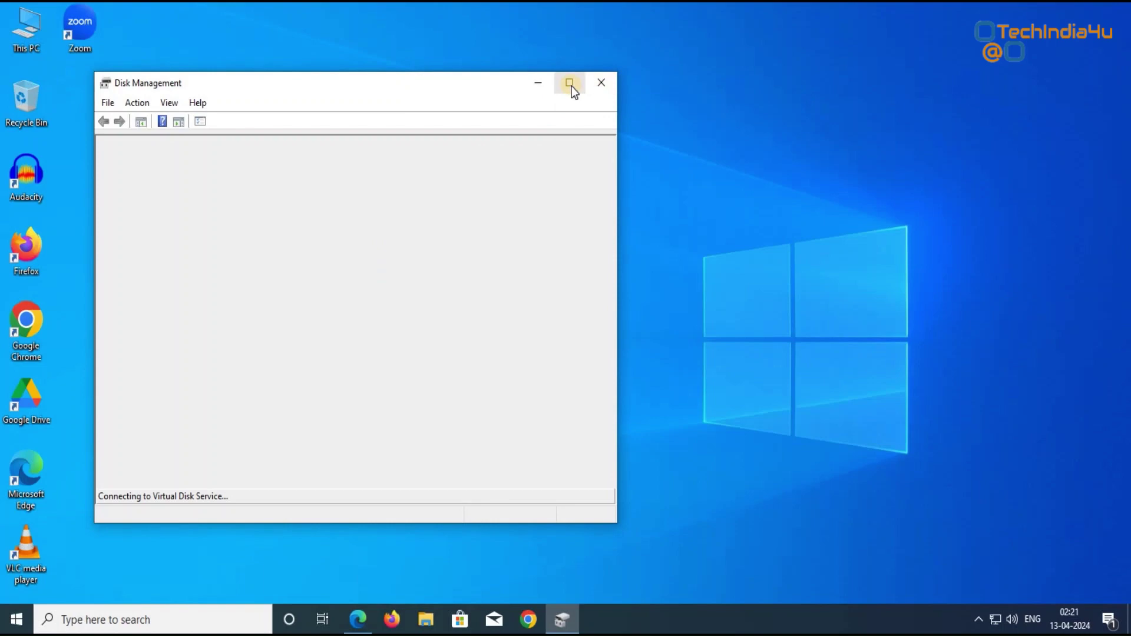
{"action": "left_click", "coordinate": [570, 83]}
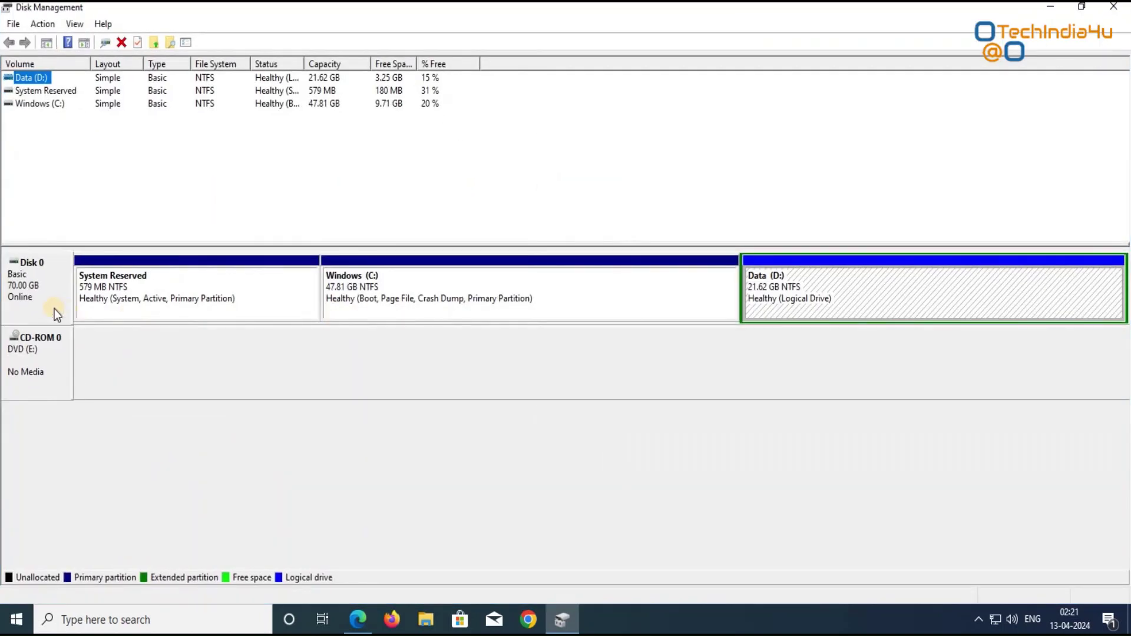
{"action": "left_click", "coordinate": [177, 311]}
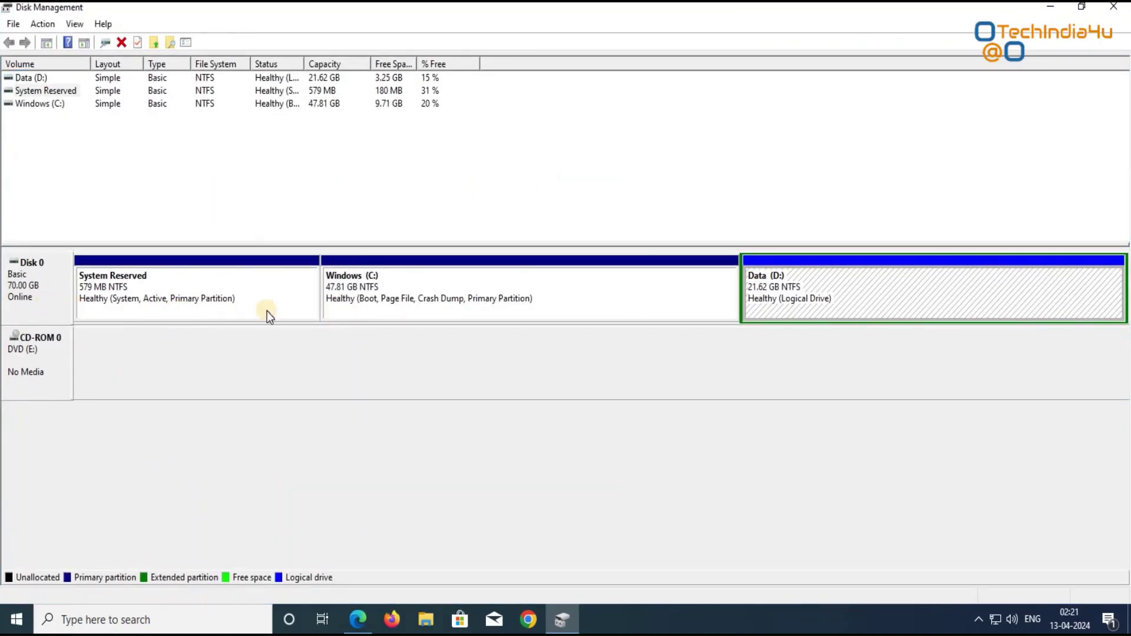
{"action": "left_click", "coordinate": [342, 310]}
{"action": "left_click", "coordinate": [788, 300]}
{"action": "left_click", "coordinate": [501, 306]}
{"action": "left_click", "coordinate": [804, 287]}
Check the partition style of Disk 0 in its properties and close Disk Management
{"action": "right_click", "coordinate": [22, 293]}
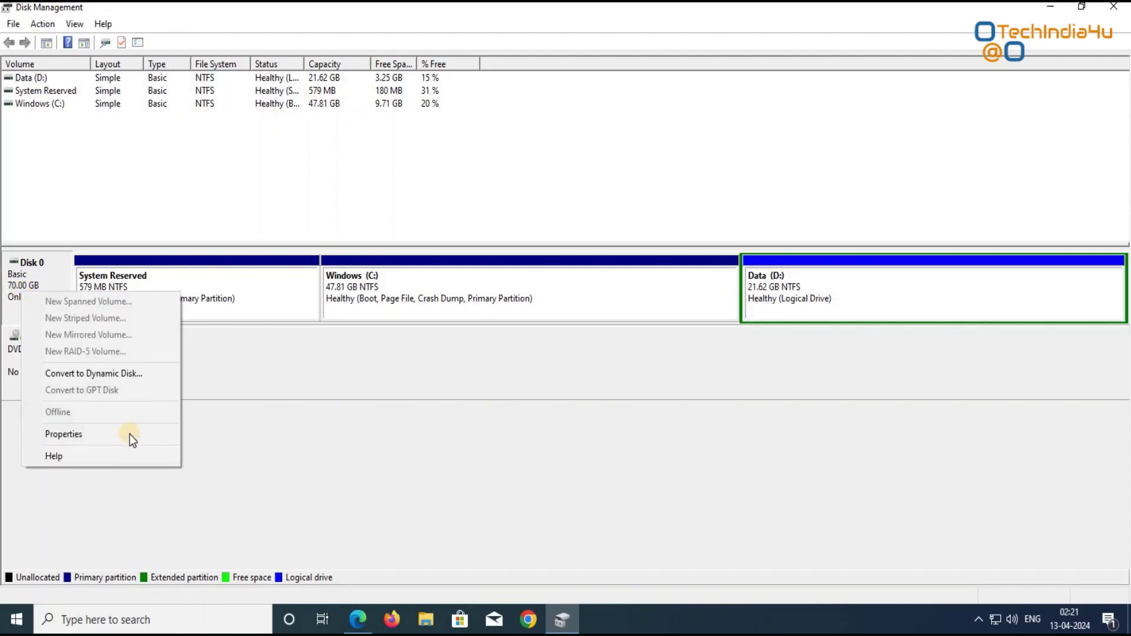
{"action": "left_click", "coordinate": [130, 434]}
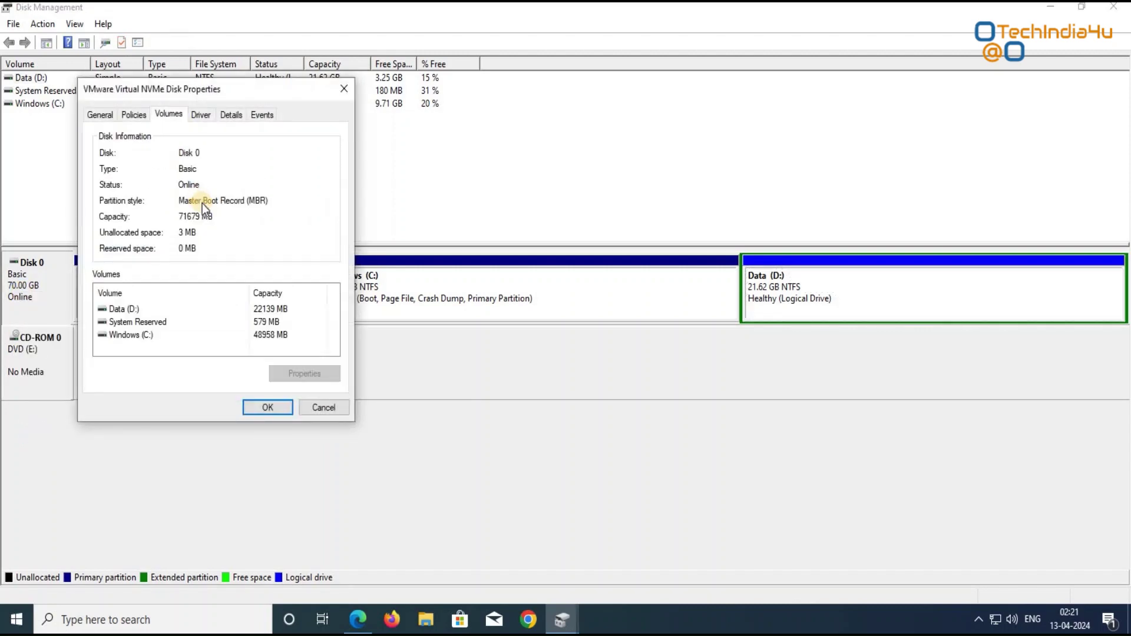
{"action": "left_click", "coordinate": [265, 409]}
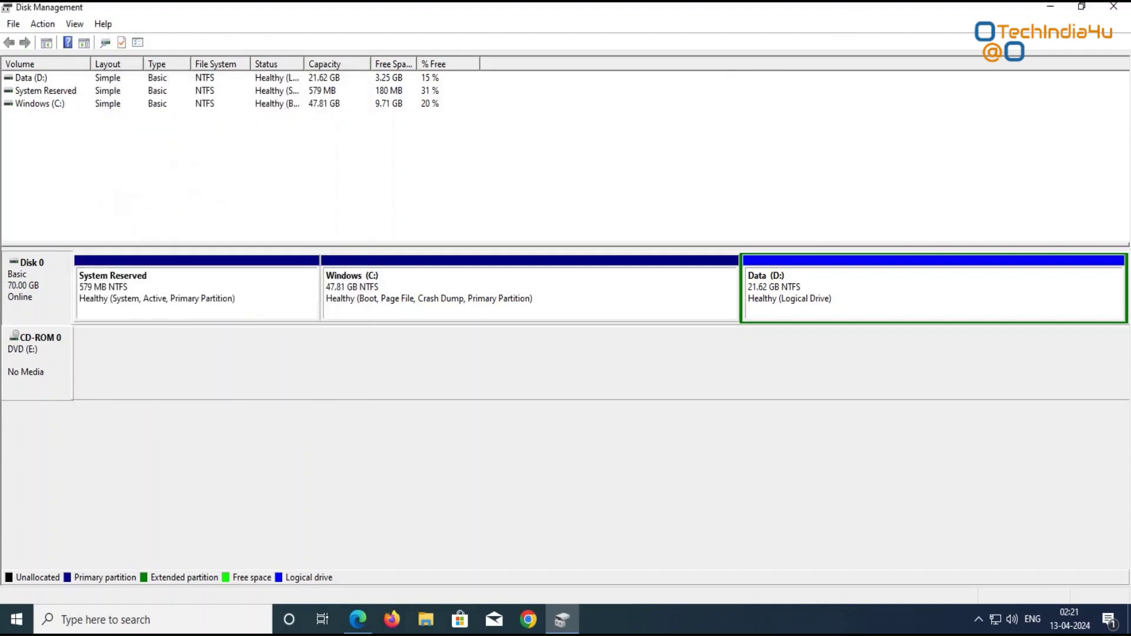
{"action": "left_click", "coordinate": [1110, 14]}
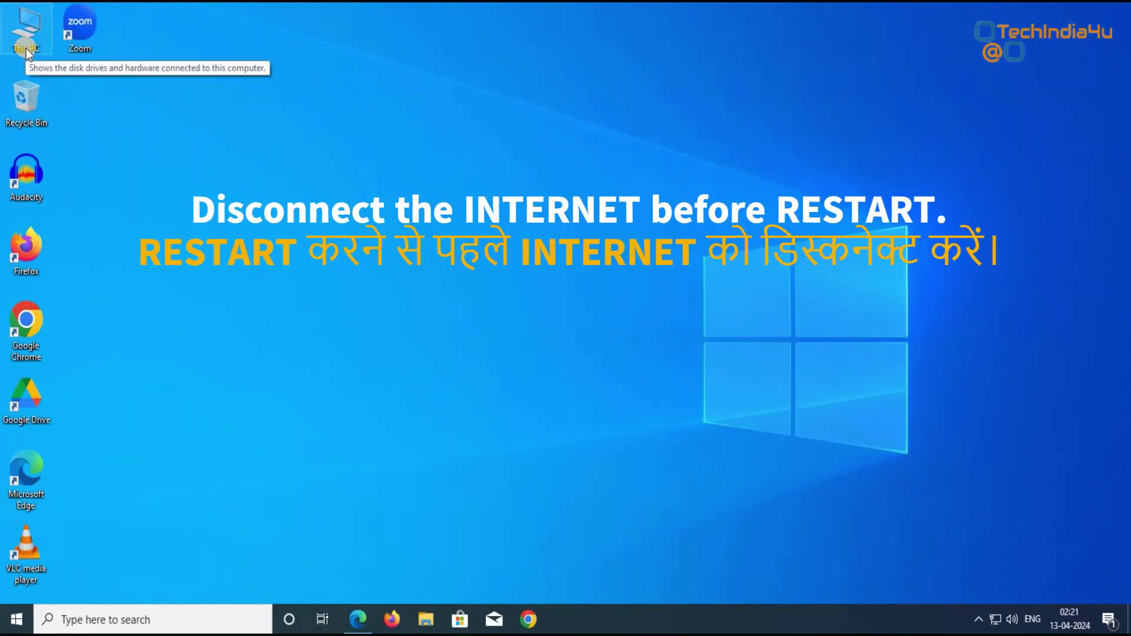
Restart the PC into the advanced startup options
{"action": "right_click", "coordinate": [20, 623]}
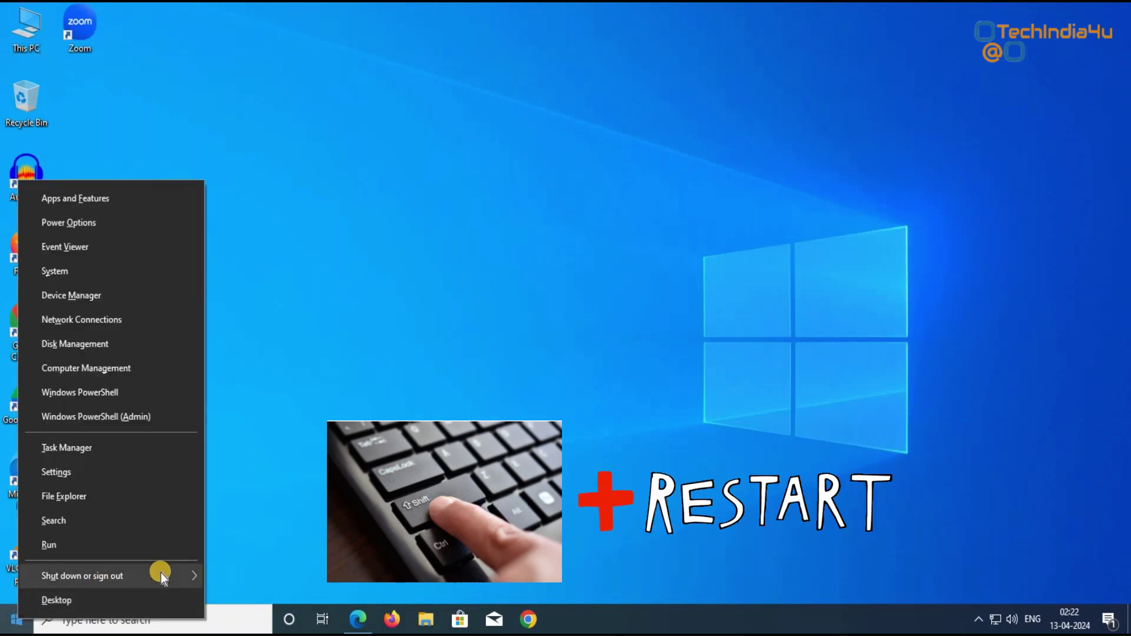
{"action": "mouse_move", "coordinate": [161, 573]}
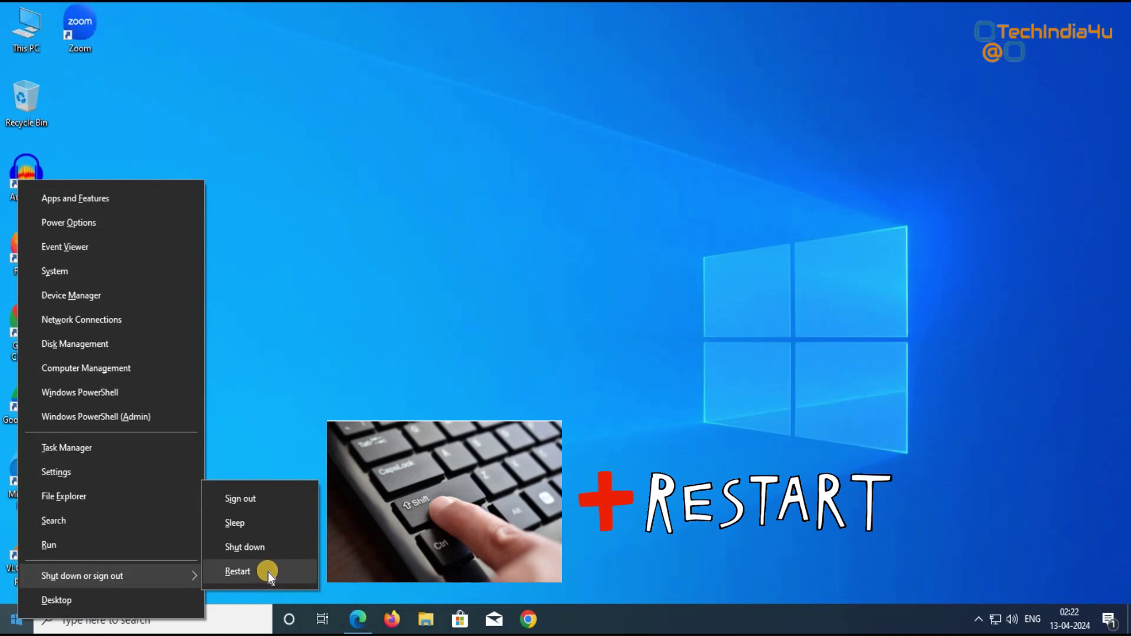
{"action": "left_click", "coordinate": [265, 572], "text": "shift"}
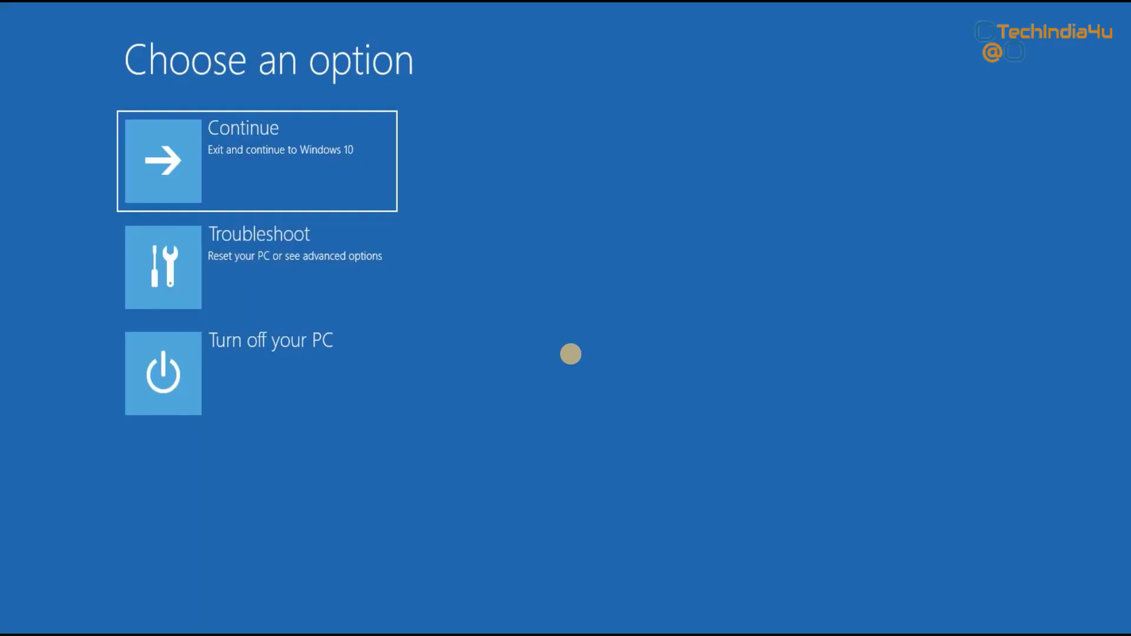
Open Command Prompt from the Troubleshoot advanced options of the recovery environment
{"action": "key", "text": "Down"}
{"action": "key", "text": "Down"}
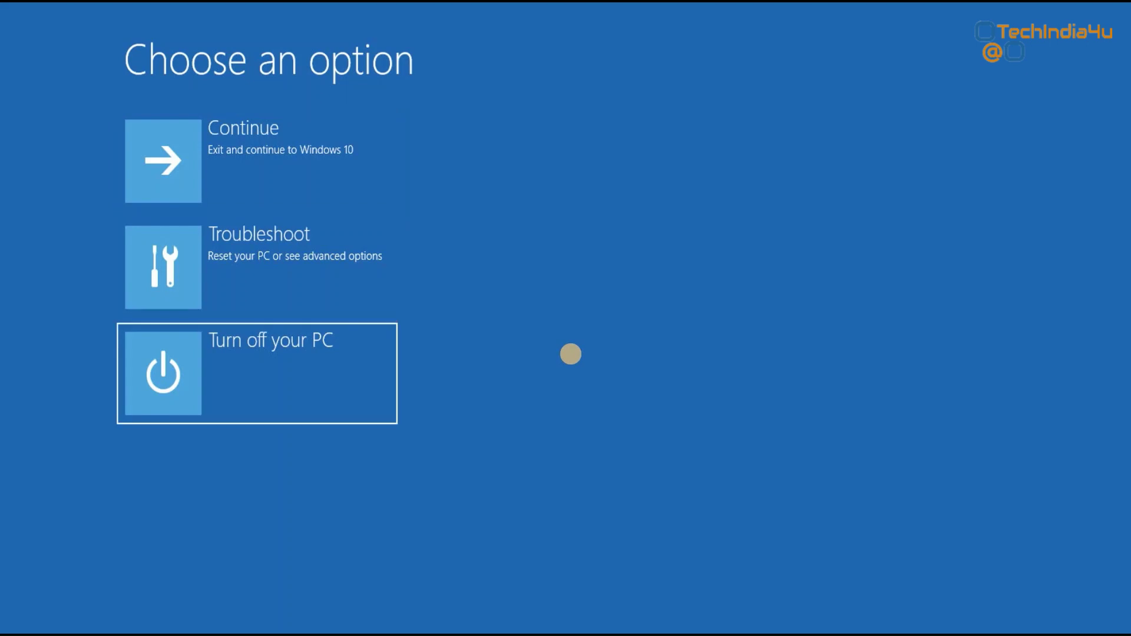
{"action": "key", "text": "Up"}
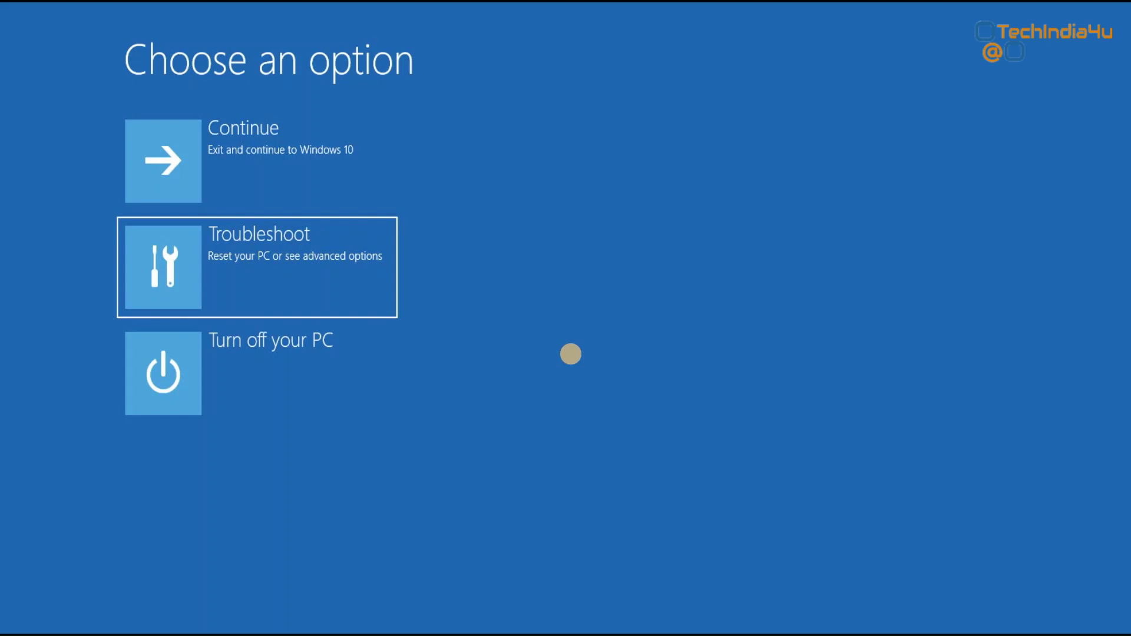
{"action": "key", "text": "Return"}
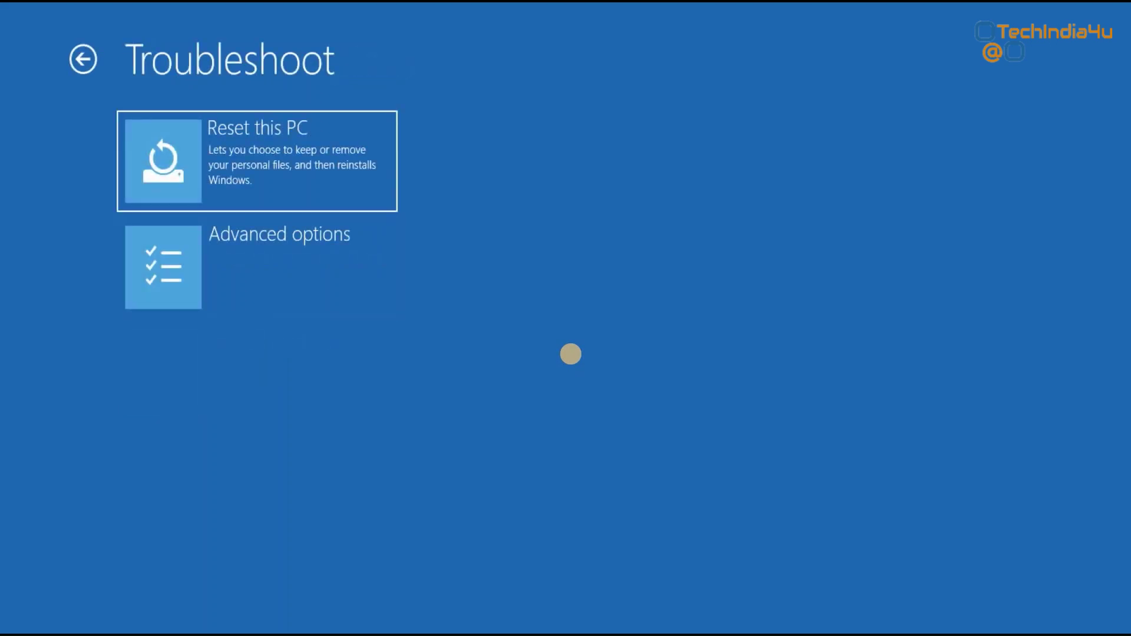
{"action": "key", "text": "Down"}
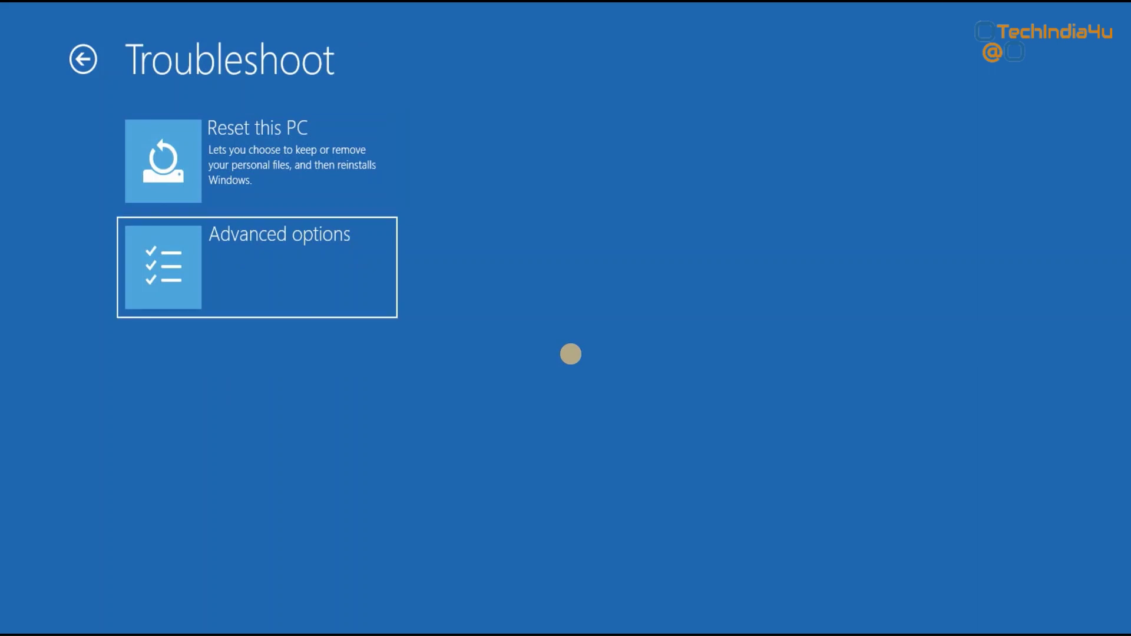
{"action": "key", "text": "Return"}
{"action": "key", "text": "Down"}
{"action": "key", "text": "Down"}
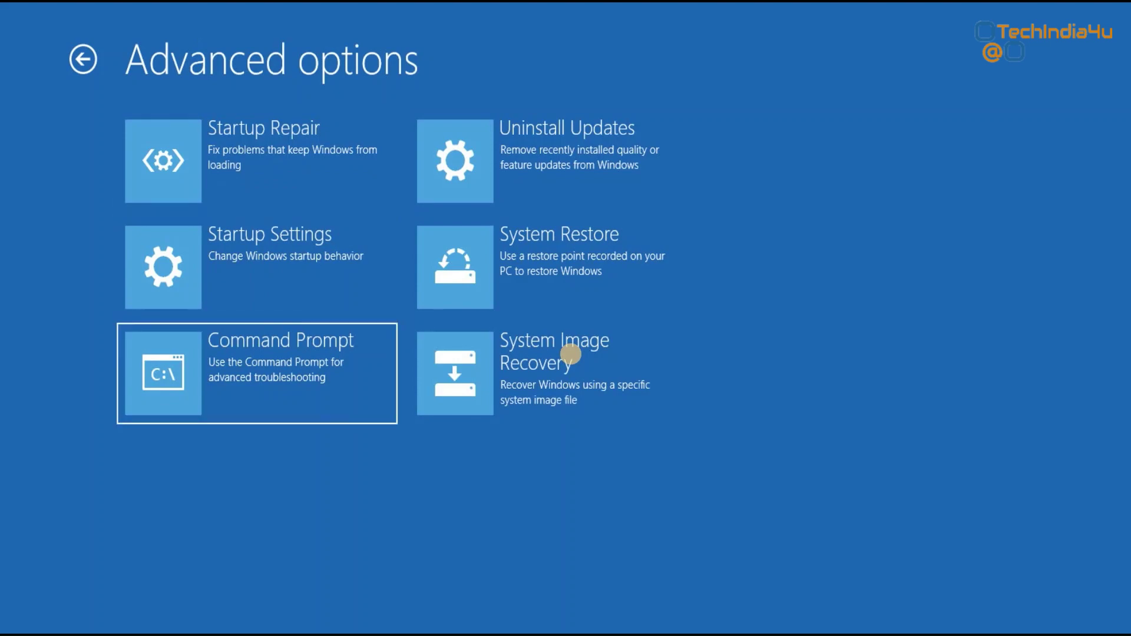
{"action": "key", "text": "Return"}
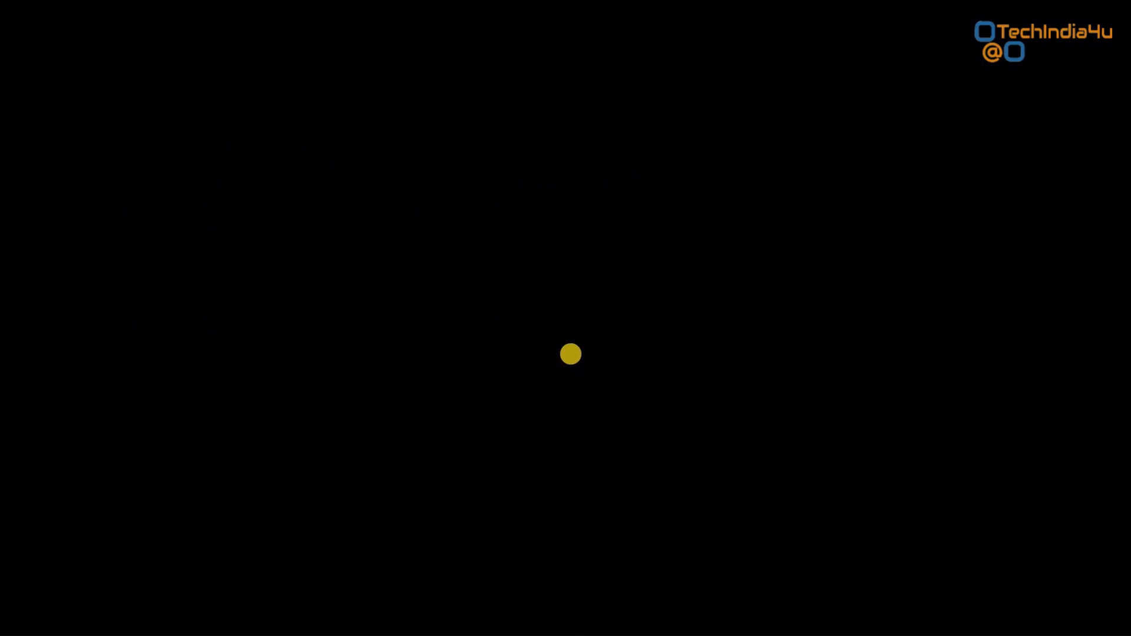
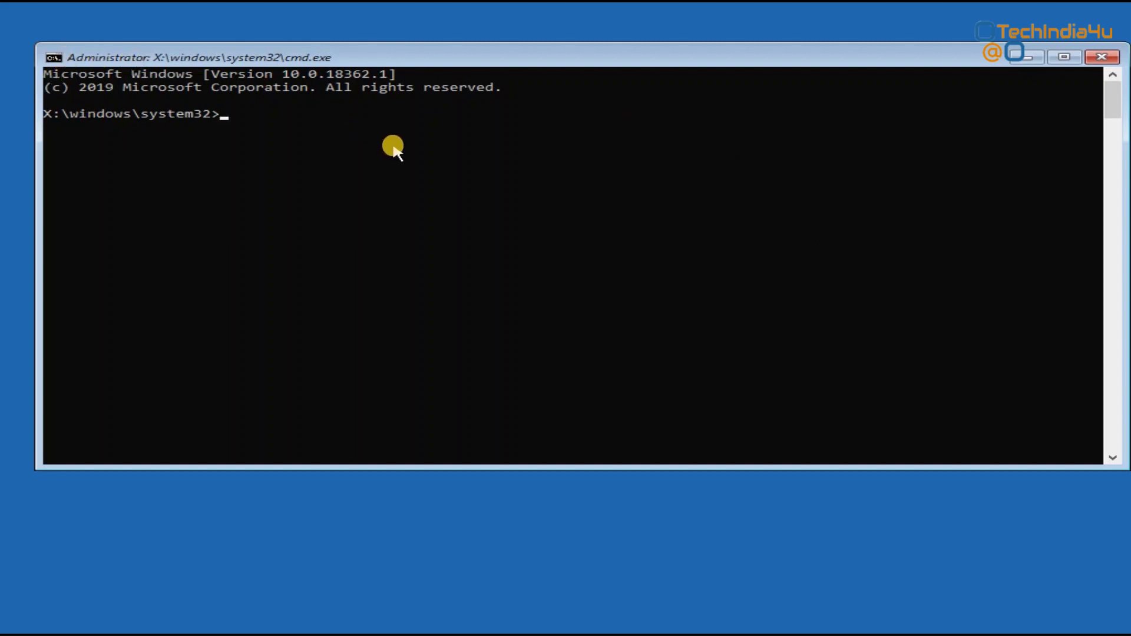
Run diskpart, list the drive letters and labels with list volume, and exit diskpart
{"action": "type", "text": "di"}
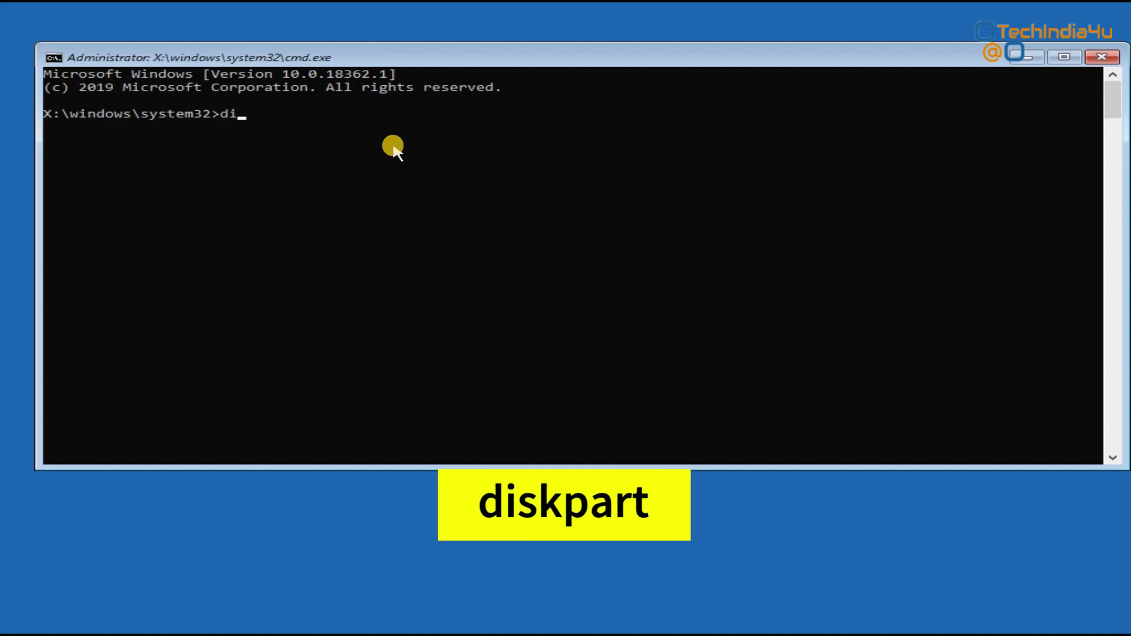
{"action": "type", "text": "skpart"}
{"action": "key", "text": "Return"}
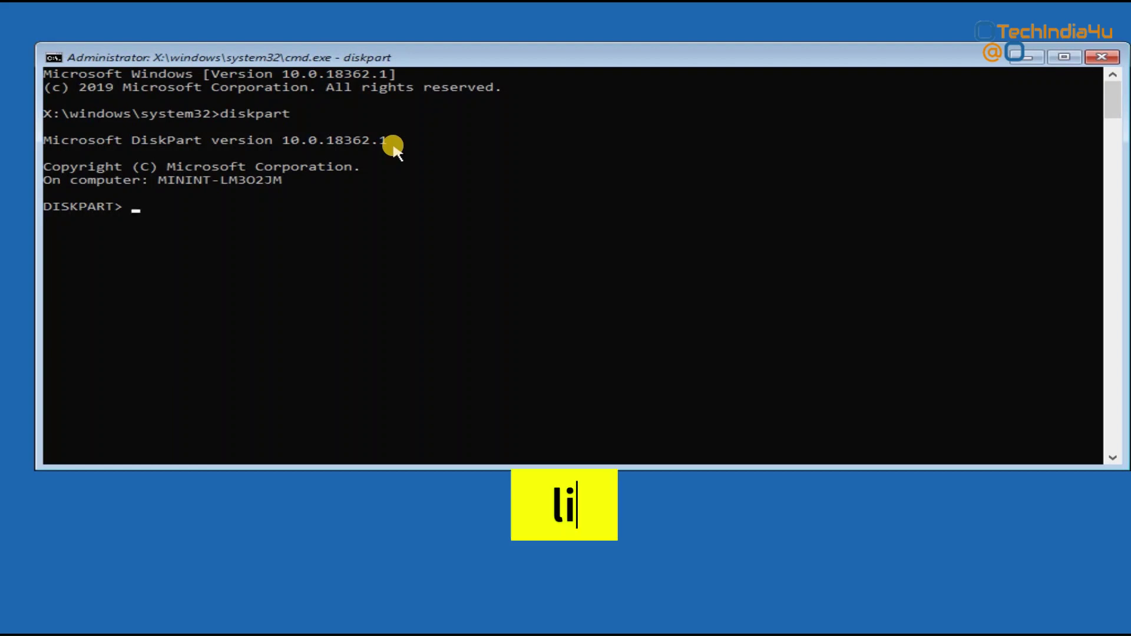
{"action": "type", "text": "list volume"}
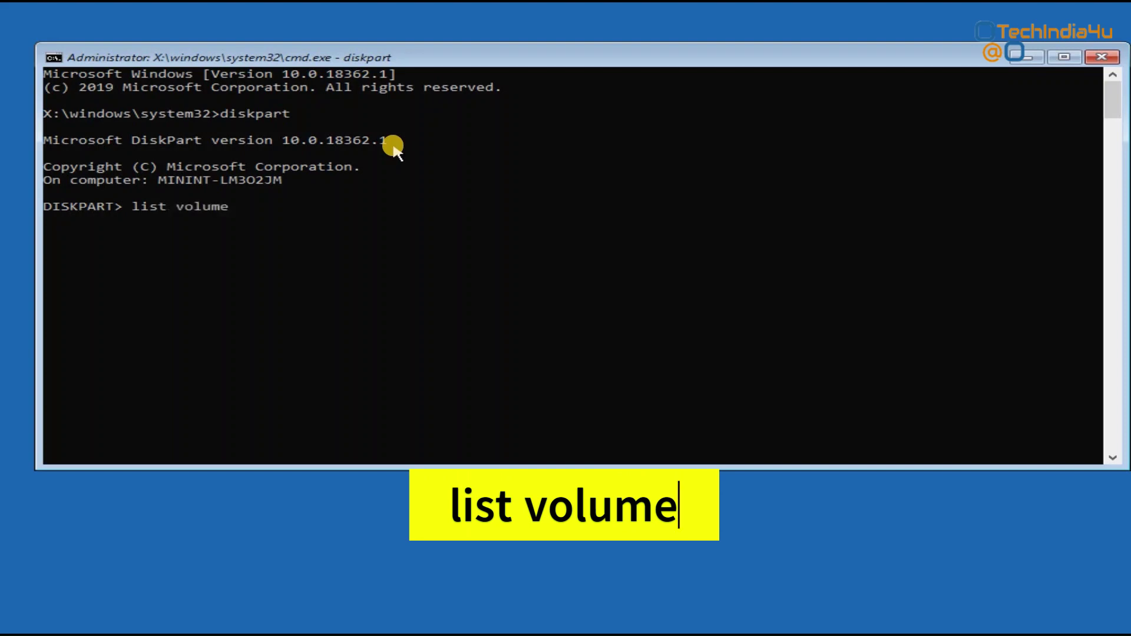
{"action": "key", "text": "Return"}
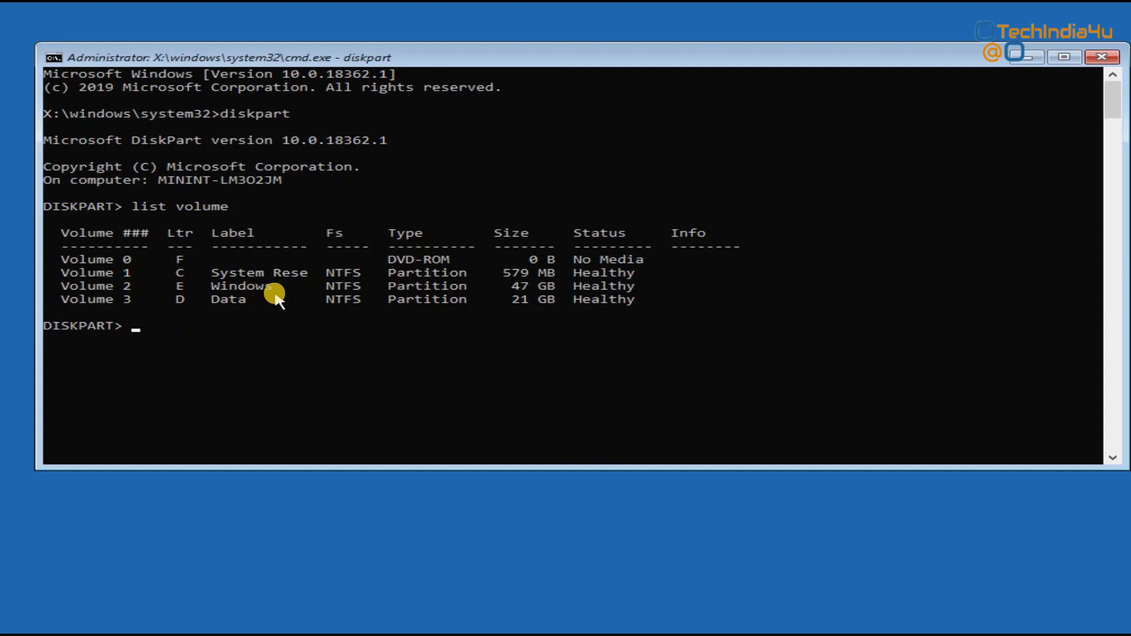
{"action": "type", "text": "exit"}
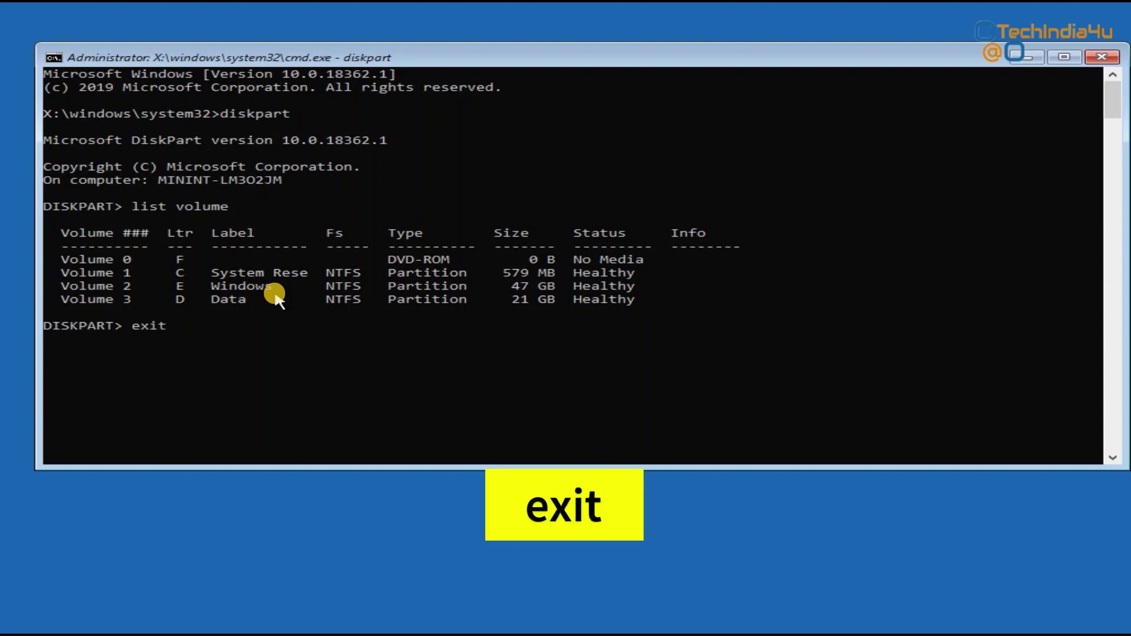
{"action": "key", "text": "Return"}
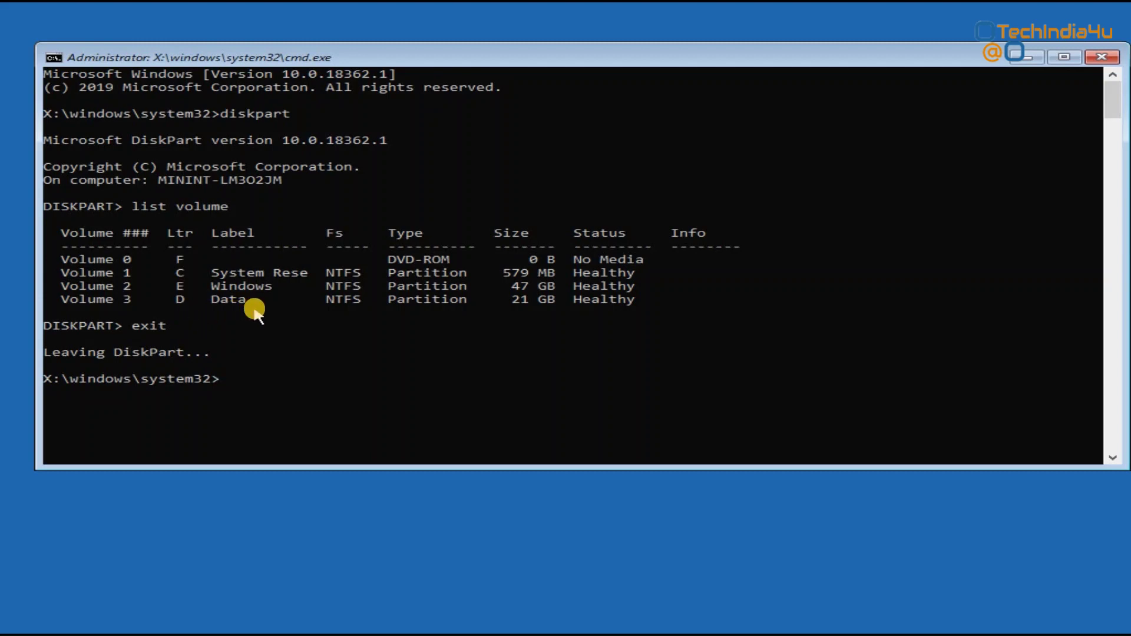
Switch the command prompt to the Data drive with d:
{"action": "type", "text": "d"}
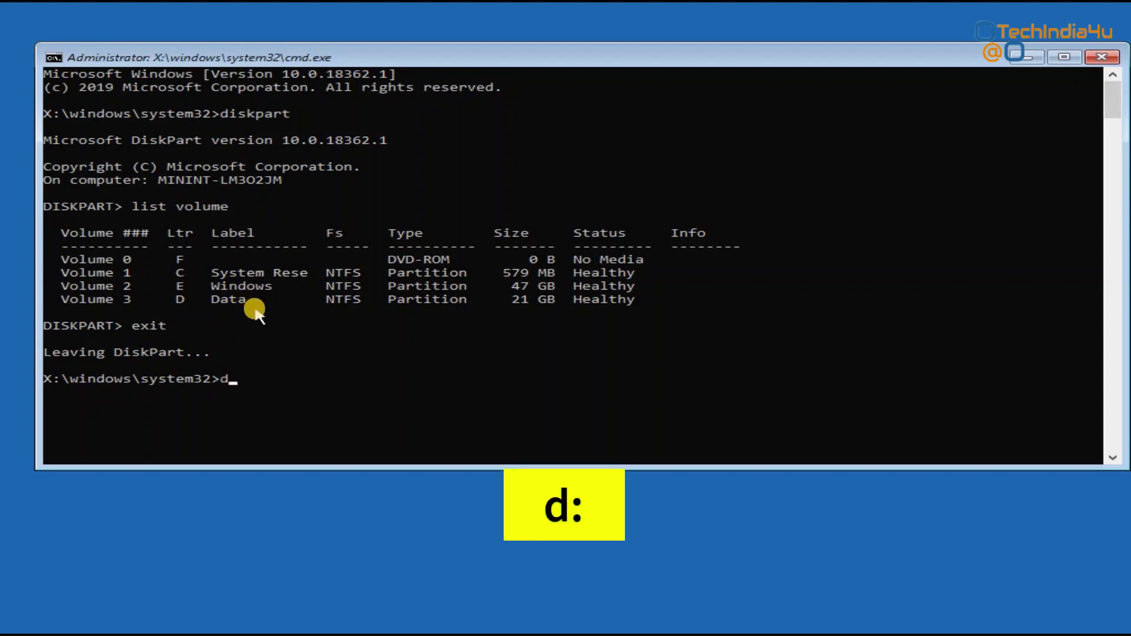
{"action": "type", "text": ":"}
{"action": "type", "text": ":"}
{"action": "key", "text": "Return"}
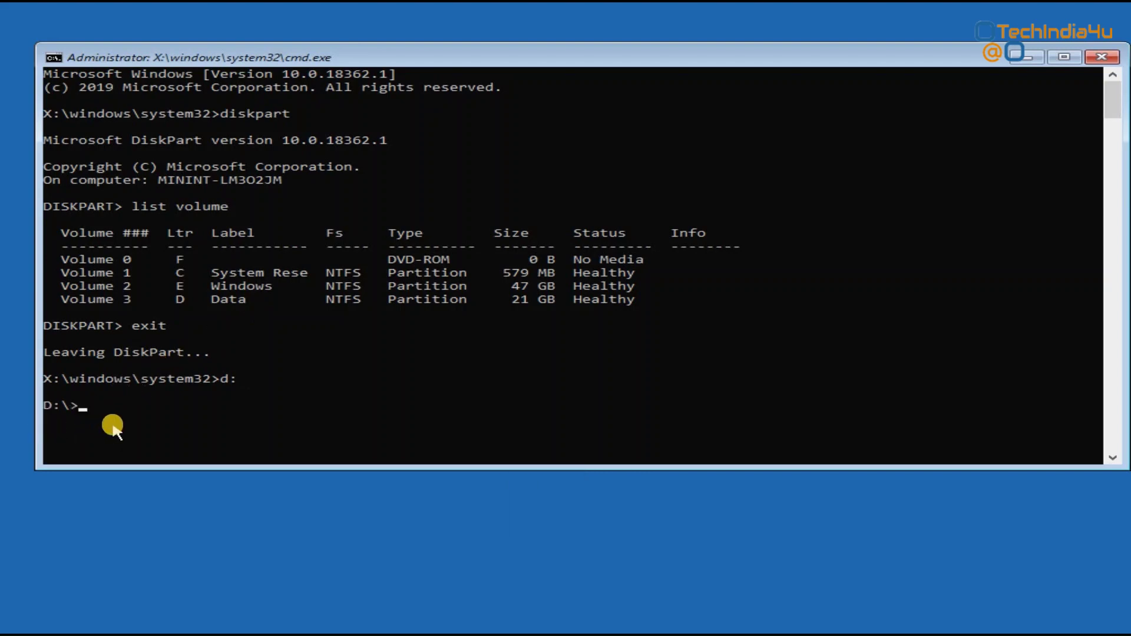
List the contents of drive D: with dir and change into the win11 directory
{"action": "type", "text": "dir"}
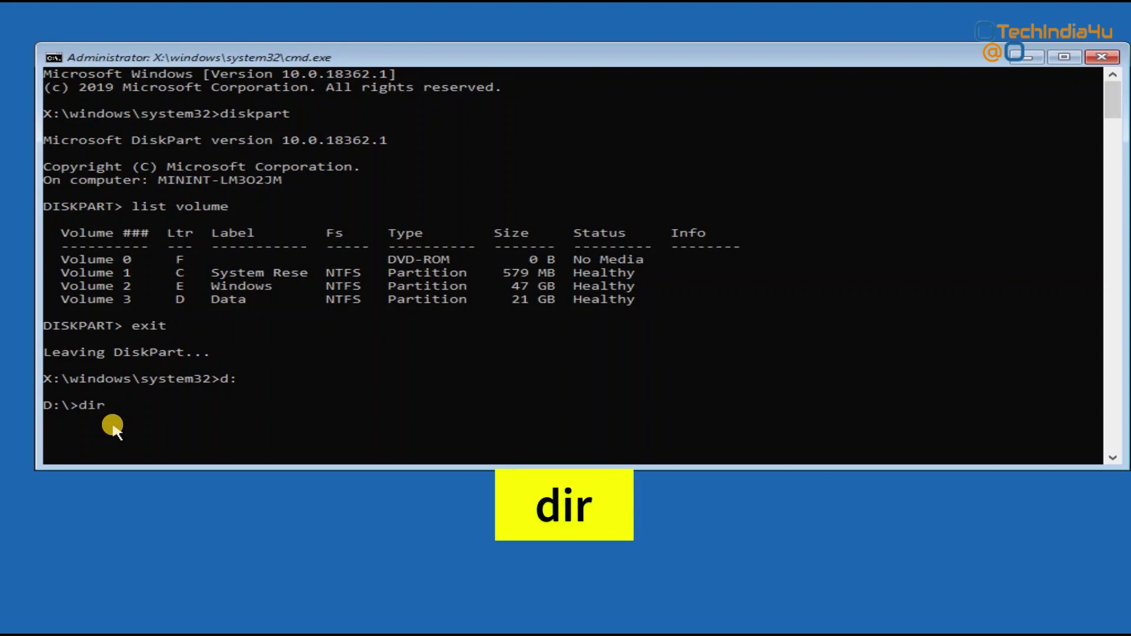
{"action": "key", "text": "Return"}
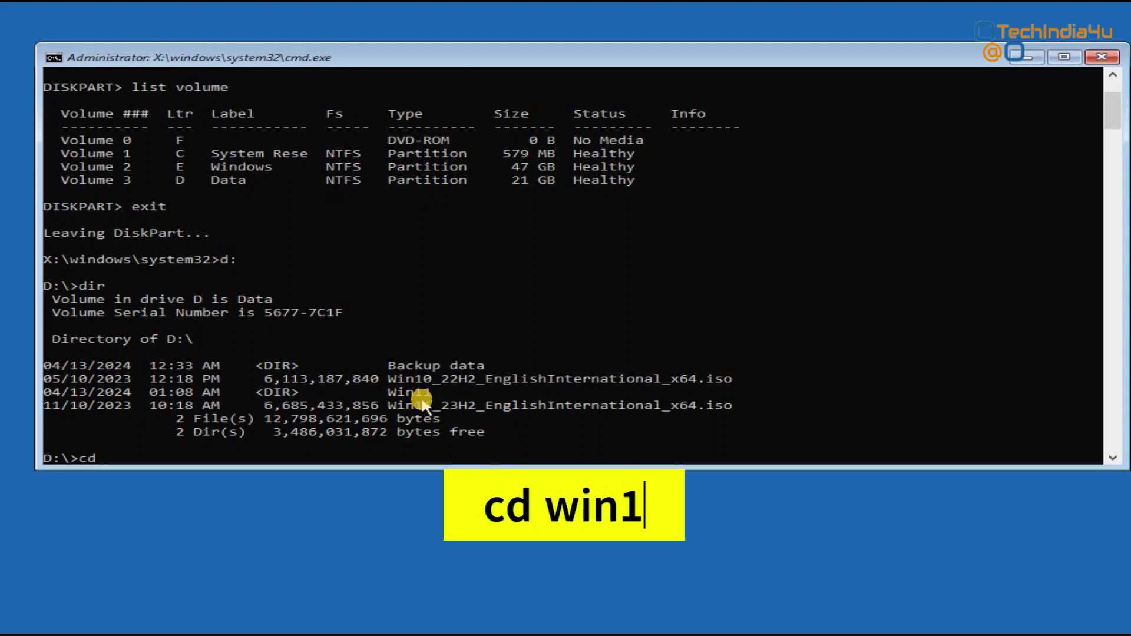
{"action": "type", "text": "win11"}
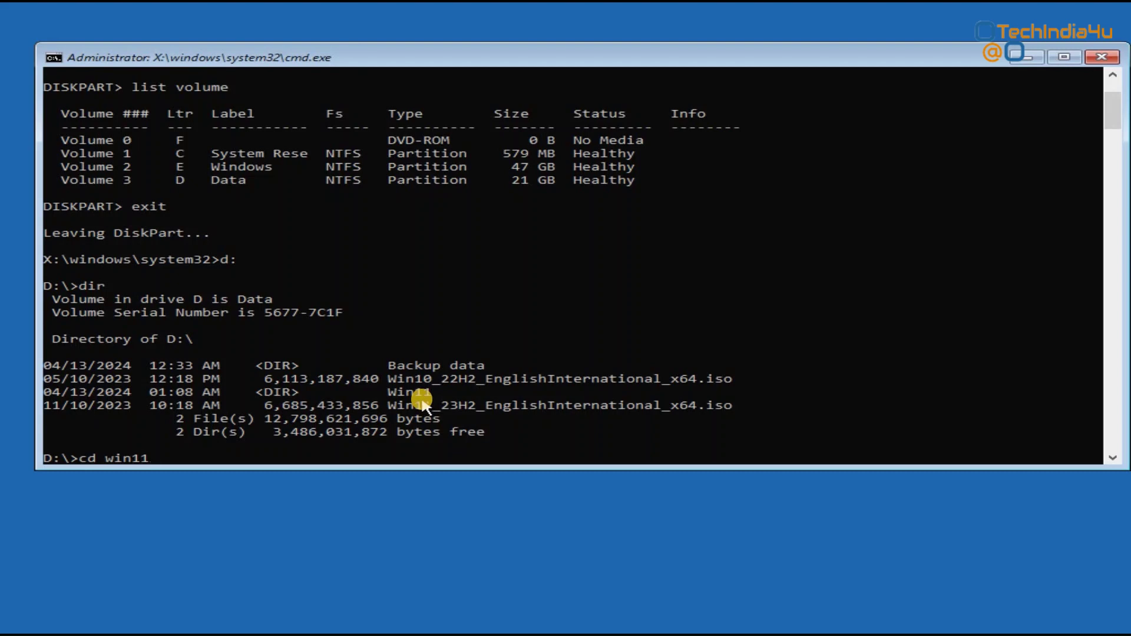
{"action": "key", "text": "Return"}
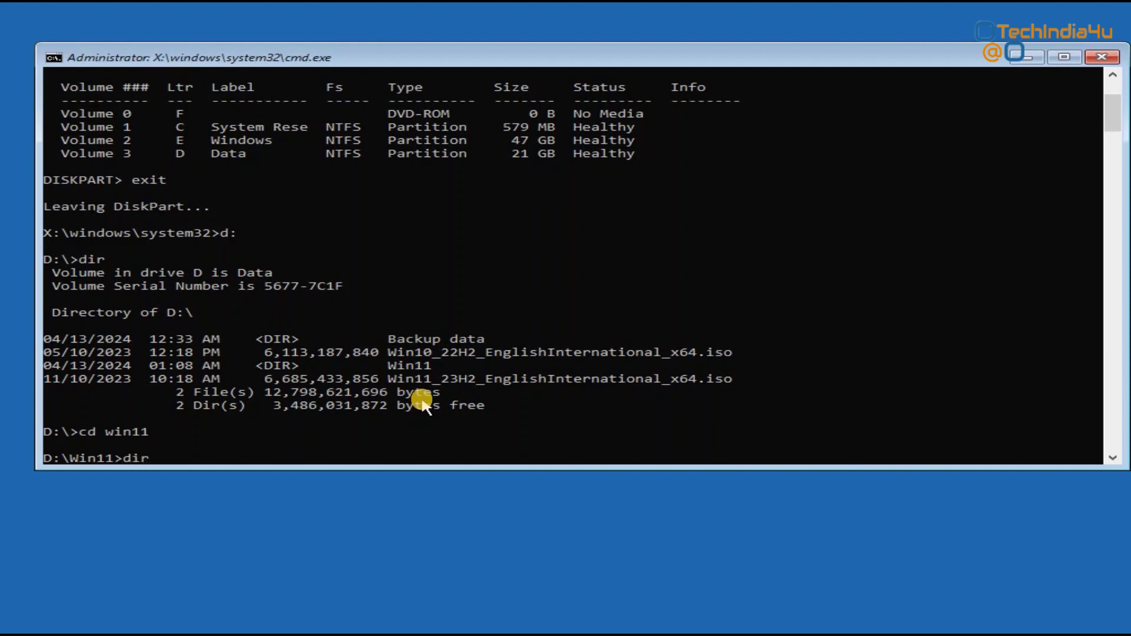
List the contents of the Win11 directory with dir and run setup.exe from it
{"action": "key", "text": "Return"}
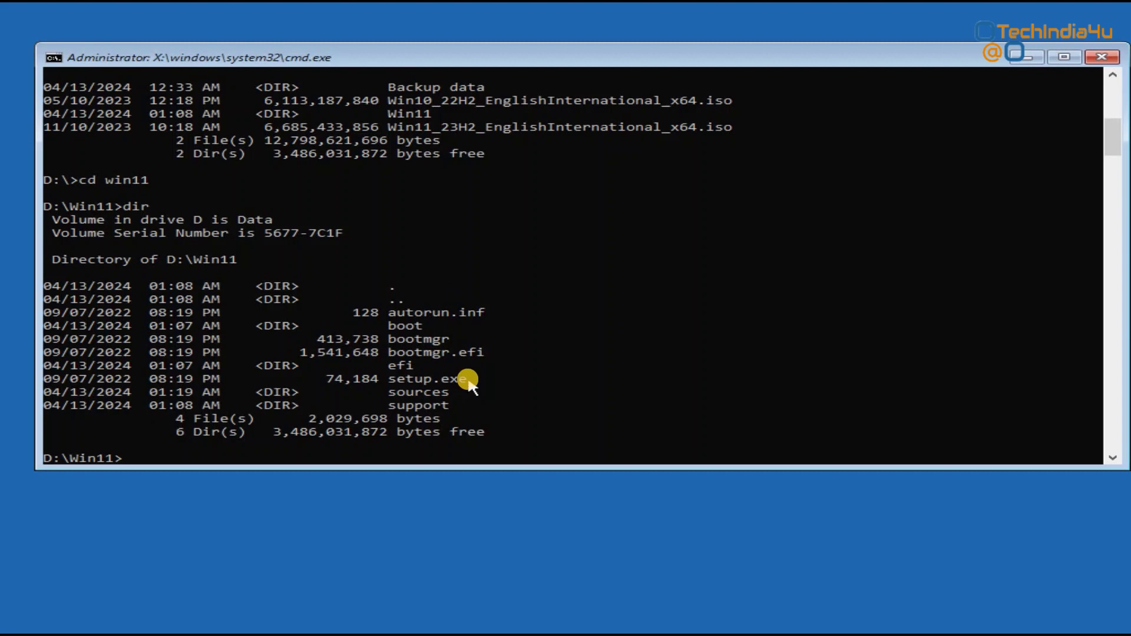
{"action": "left_click_drag", "start_coordinate": [469, 380], "coordinate": [393, 382]}
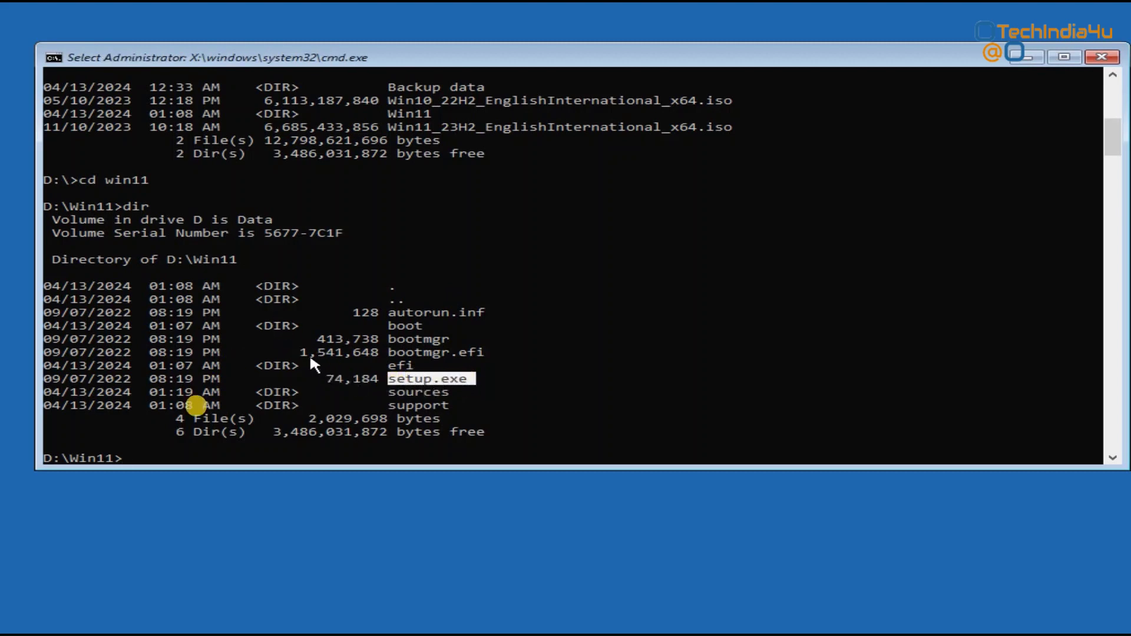
{"action": "right_click", "coordinate": [156, 459]}
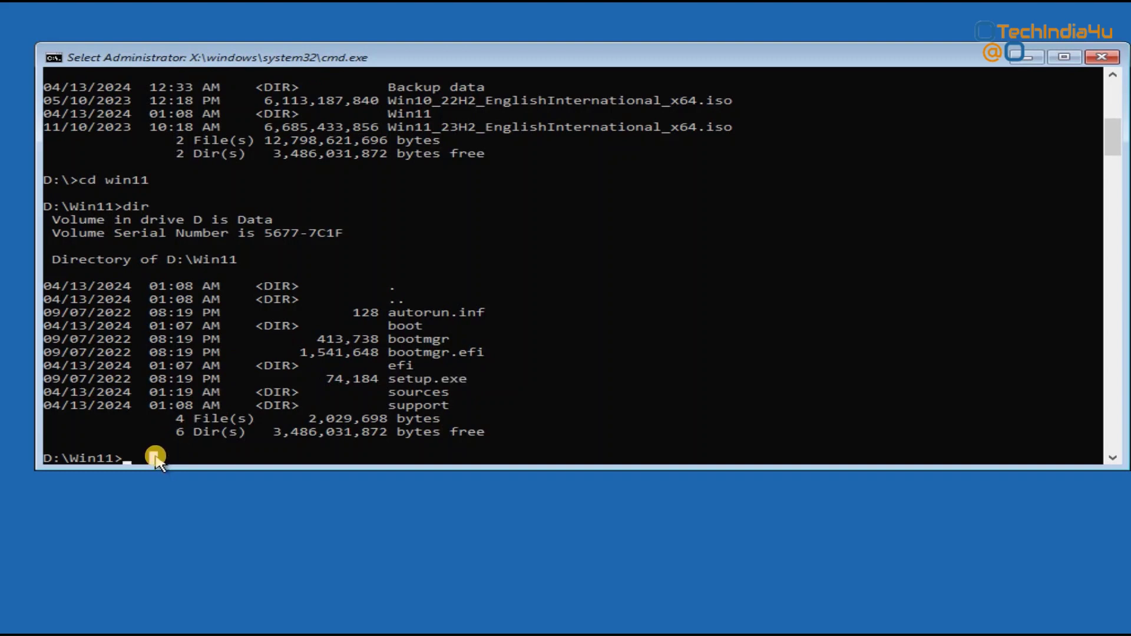
{"action": "type", "text": "setup.ex"}
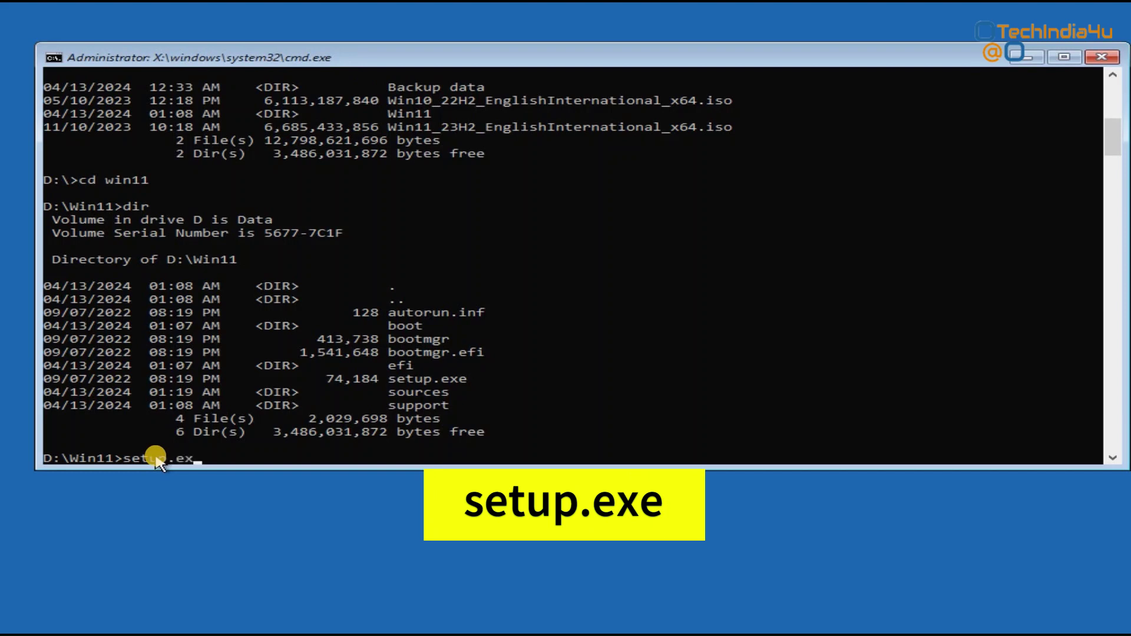
{"action": "type", "text": "e"}
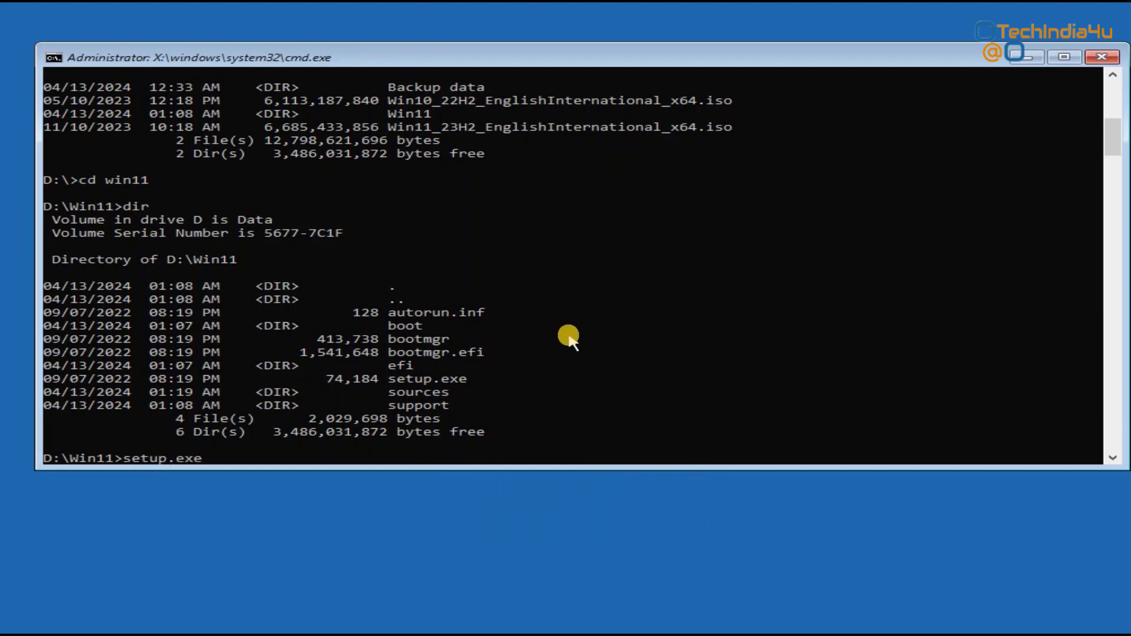
{"action": "key", "text": "Return"}
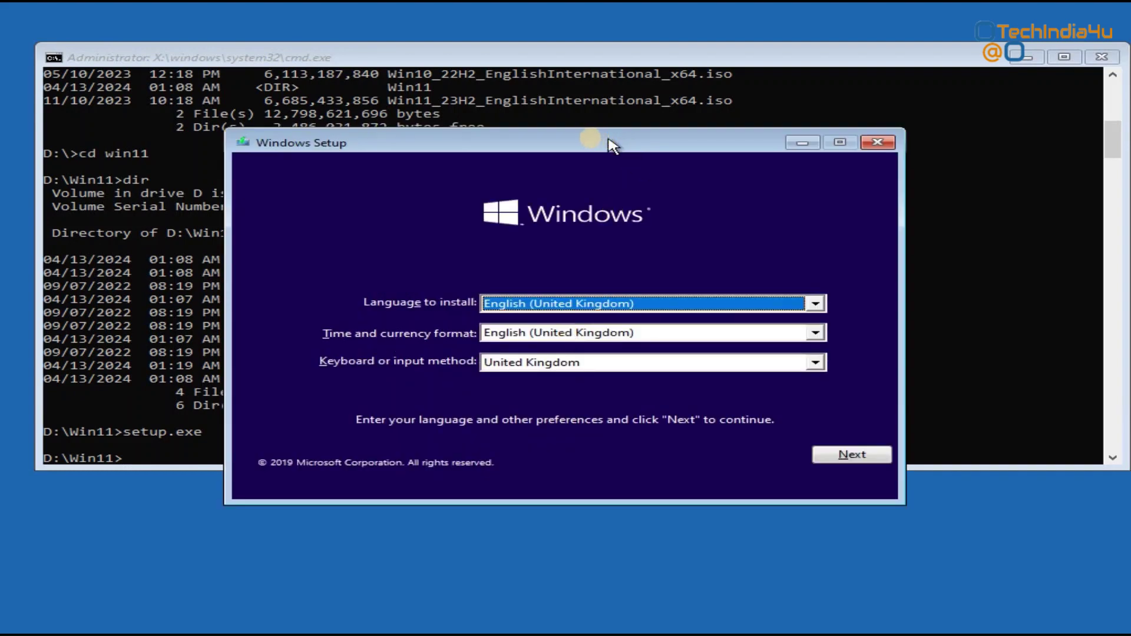
Accept the English (United Kingdom) language, format and United Kingdom keyboard settings and start the Windows installation
{"action": "left_click_drag", "start_coordinate": [612, 144], "coordinate": [594, 144]}
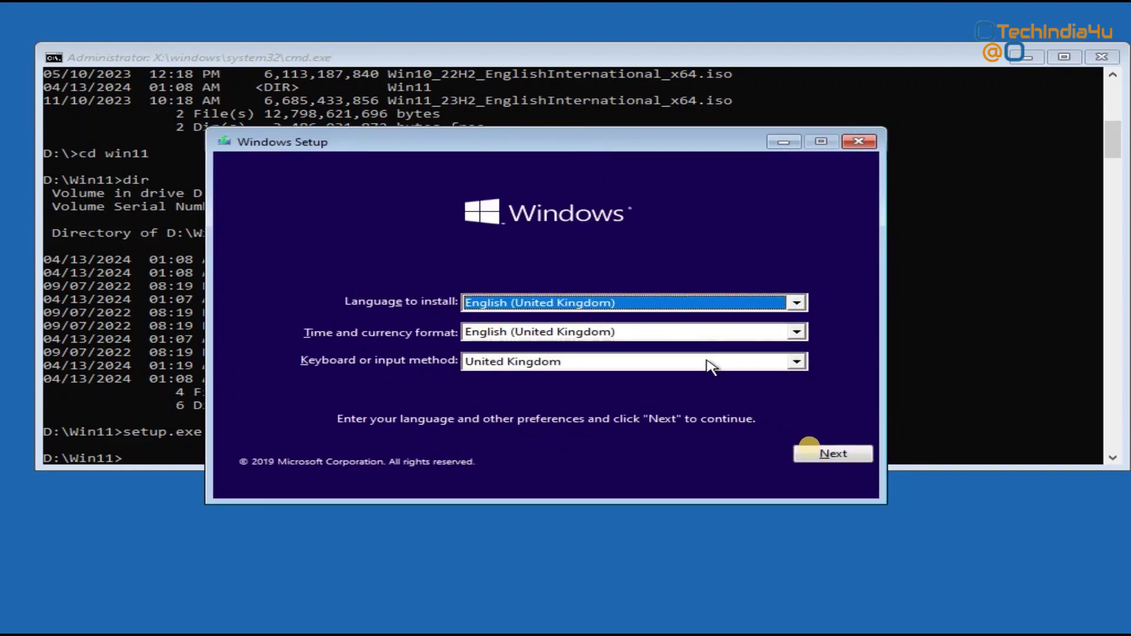
{"action": "left_click", "coordinate": [842, 454]}
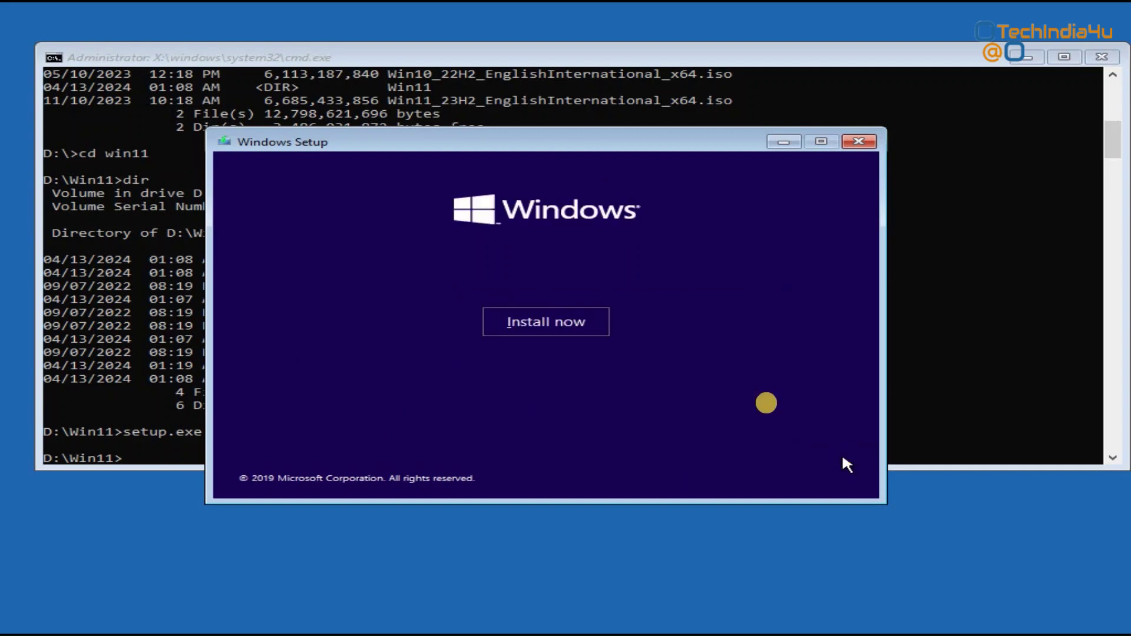
{"action": "left_click", "coordinate": [558, 330]}
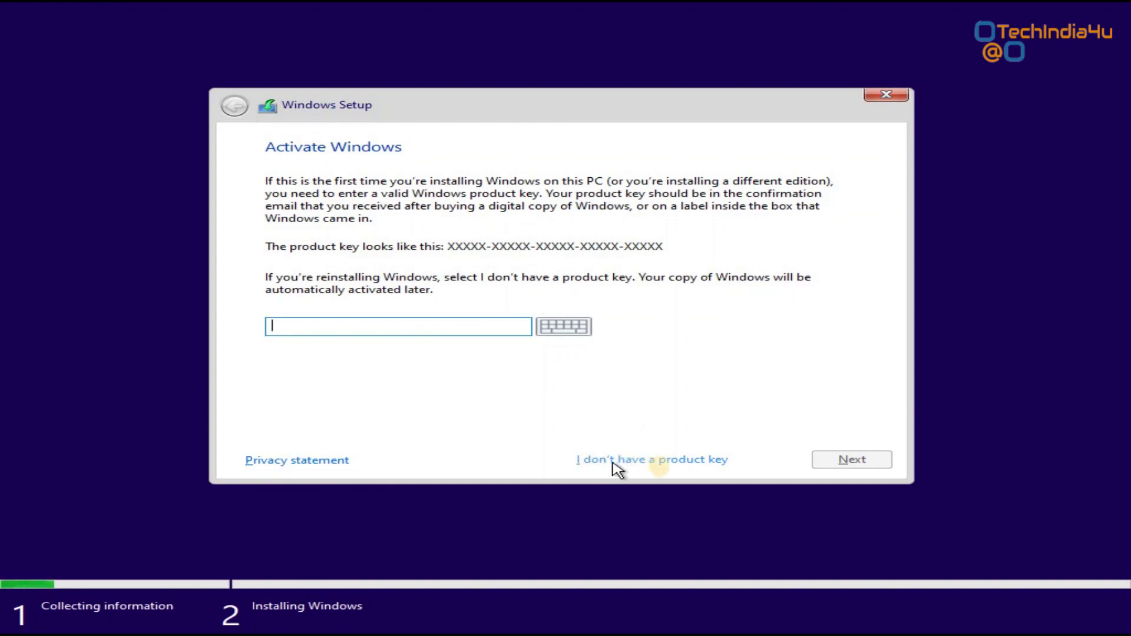
Continue without a product key and choose Windows 11 Pro as the operating system to install
{"action": "left_click", "coordinate": [668, 463]}
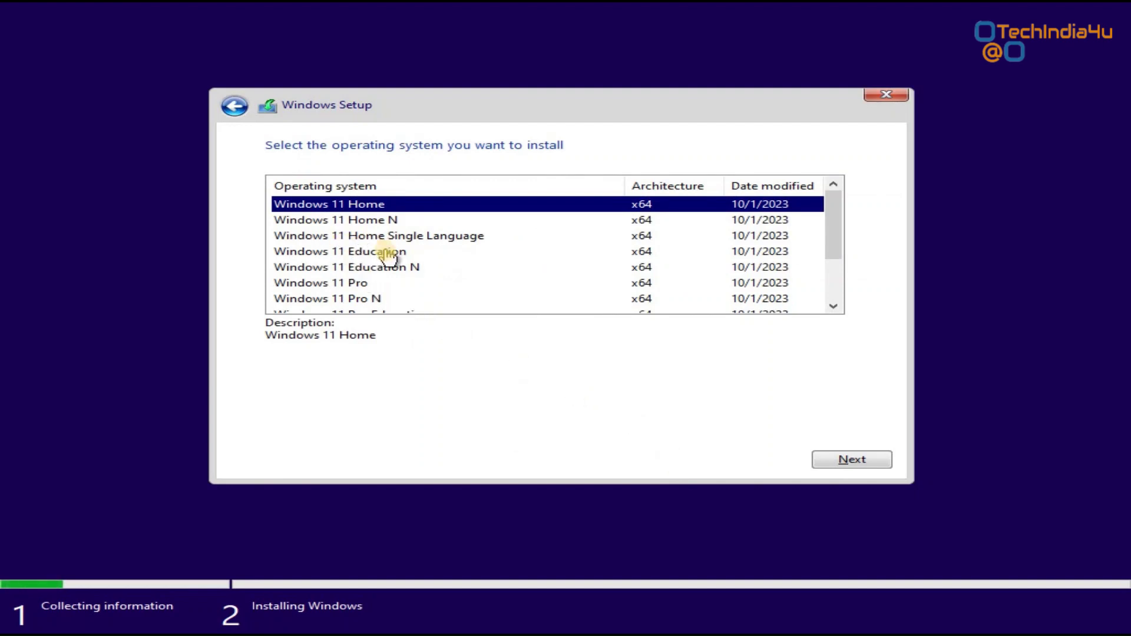
{"action": "left_click", "coordinate": [345, 284]}
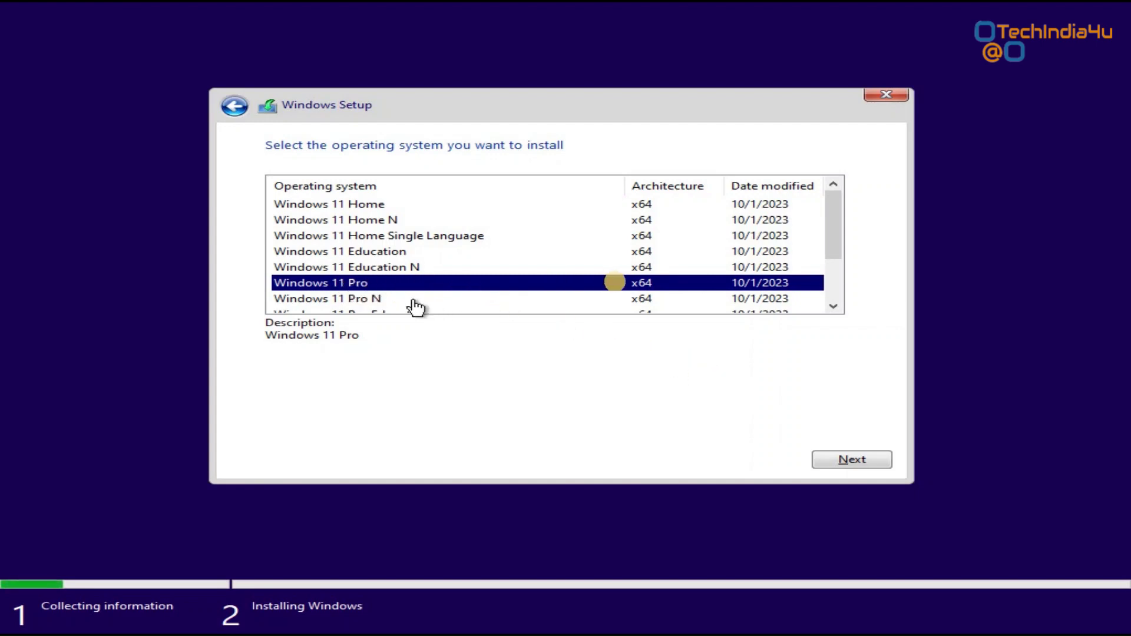
{"action": "left_click", "coordinate": [867, 461]}
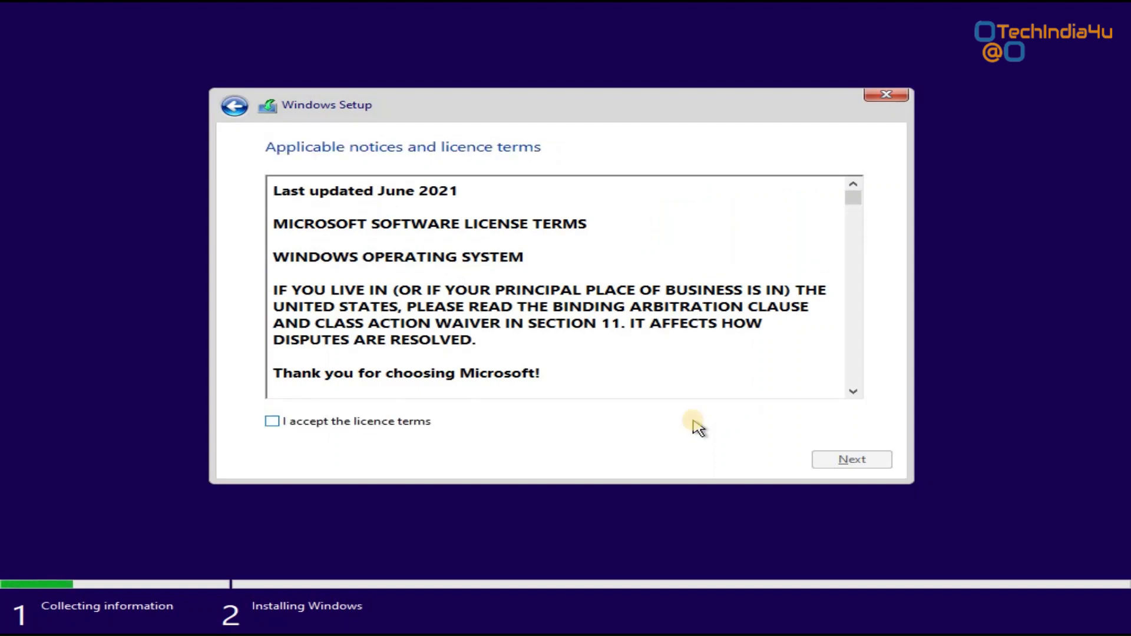
Accept the licence terms and choose the Custom: Install Windows only (advanced) installation type
{"action": "left_click", "coordinate": [272, 423]}
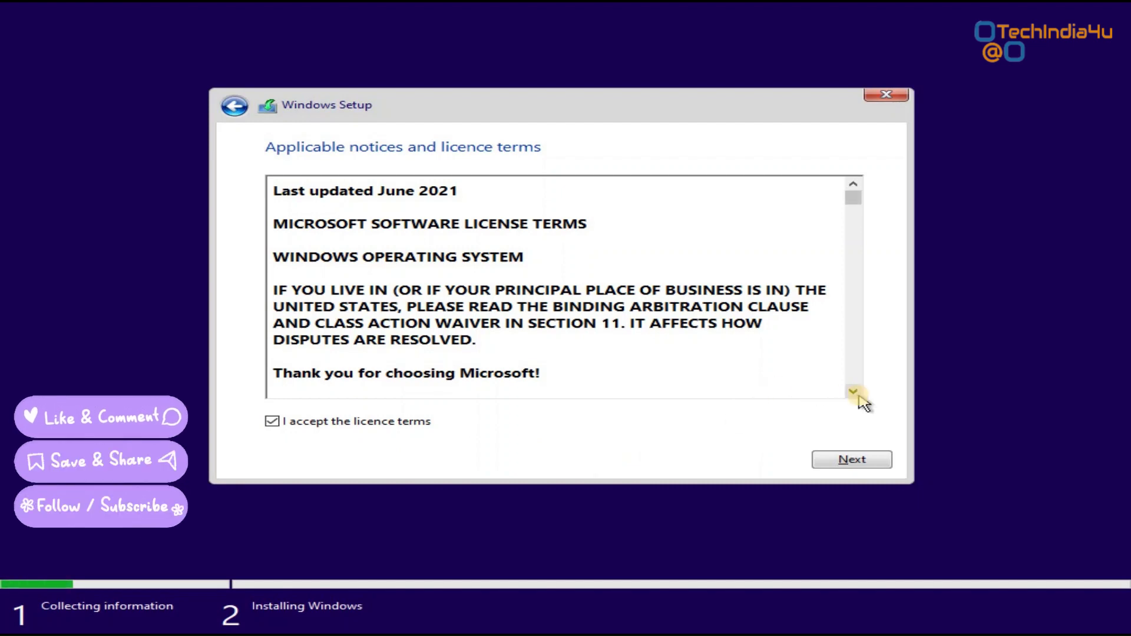
{"action": "scroll", "coordinate": [857, 394], "scroll_direction": "down", "scroll_amount": 4}
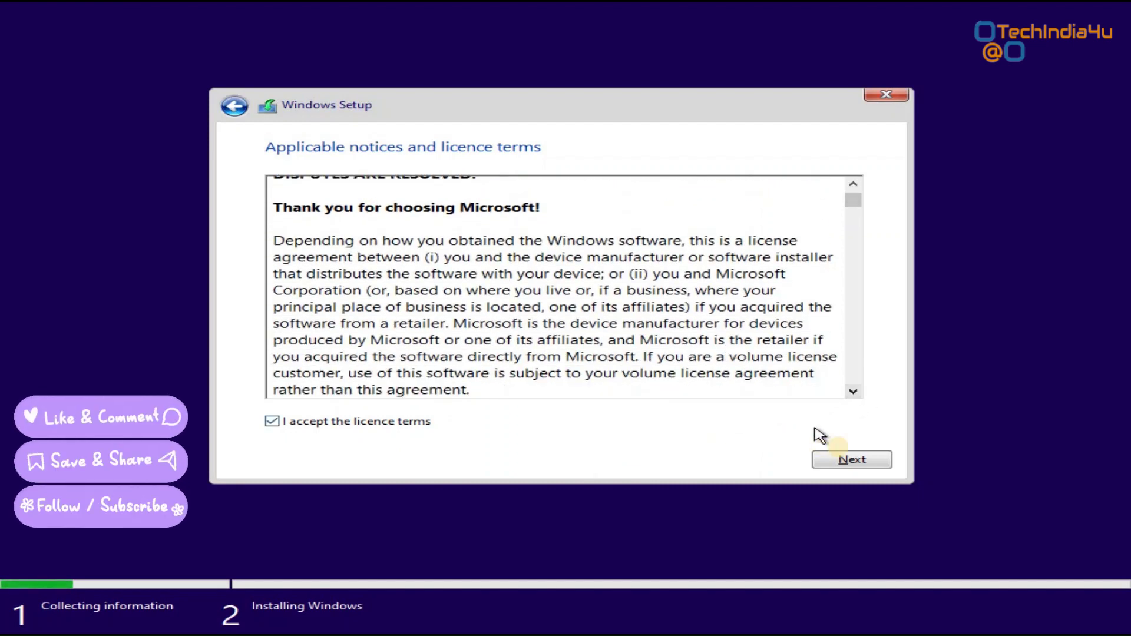
{"action": "left_click", "coordinate": [871, 462]}
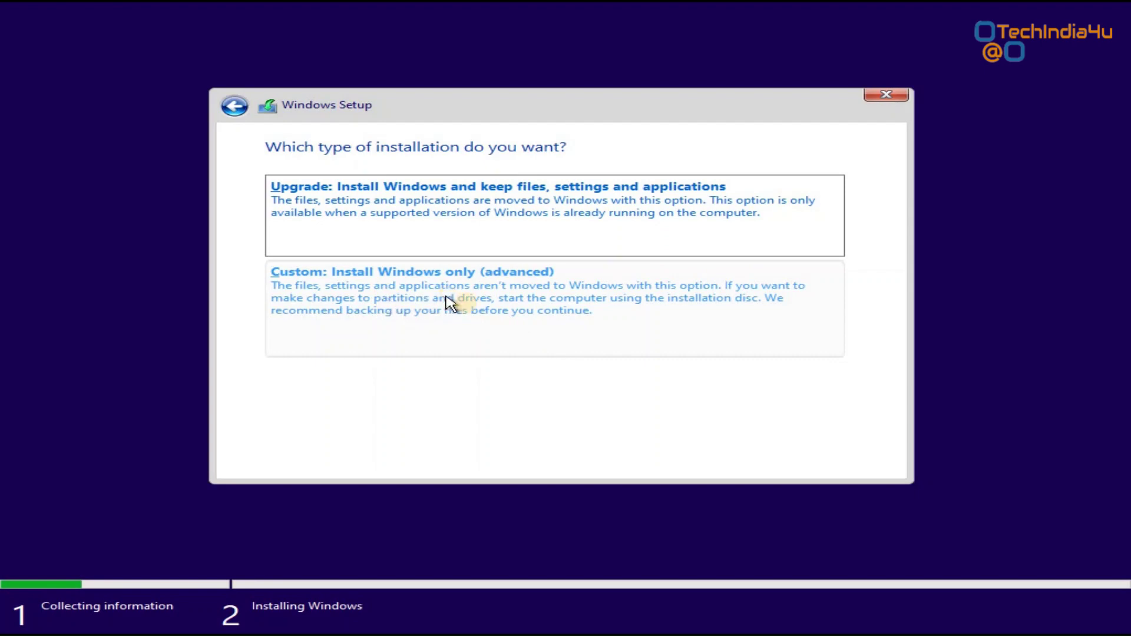
{"action": "left_click", "coordinate": [517, 303]}
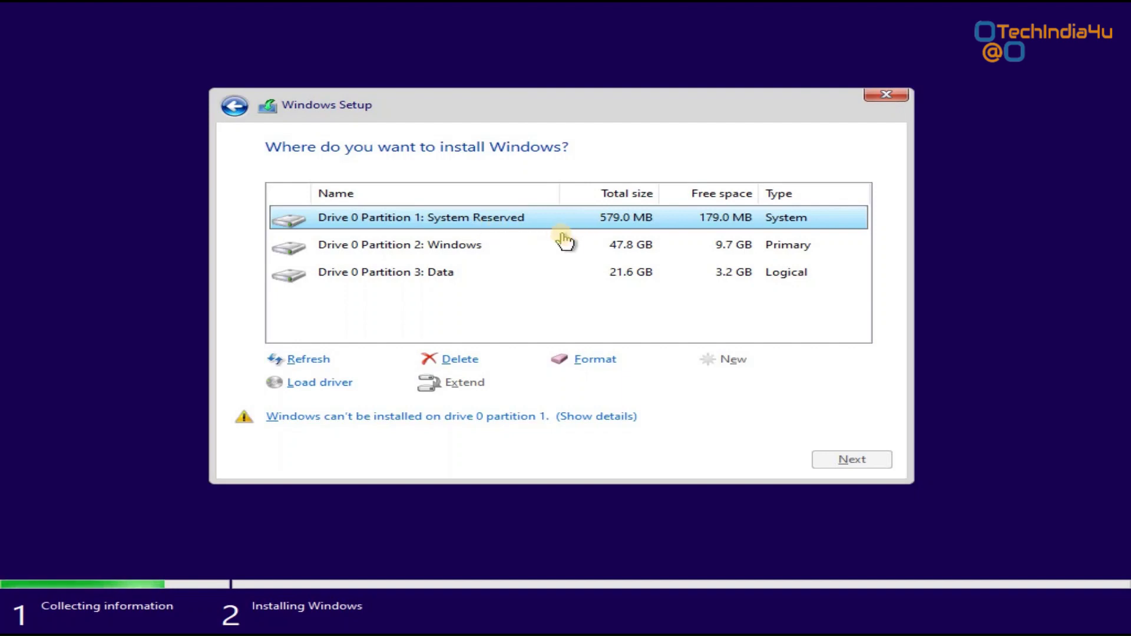
Delete the System Reserved and Windows partitions of Drive 0, confirming each deletion
{"action": "left_click", "coordinate": [437, 281]}
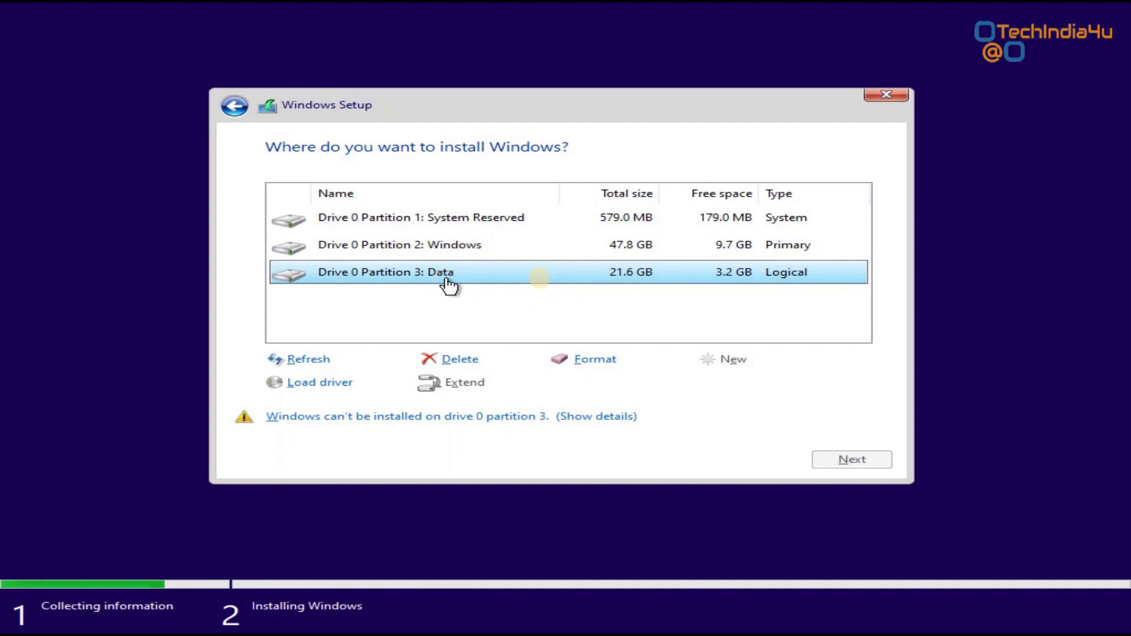
{"action": "left_click", "coordinate": [465, 219]}
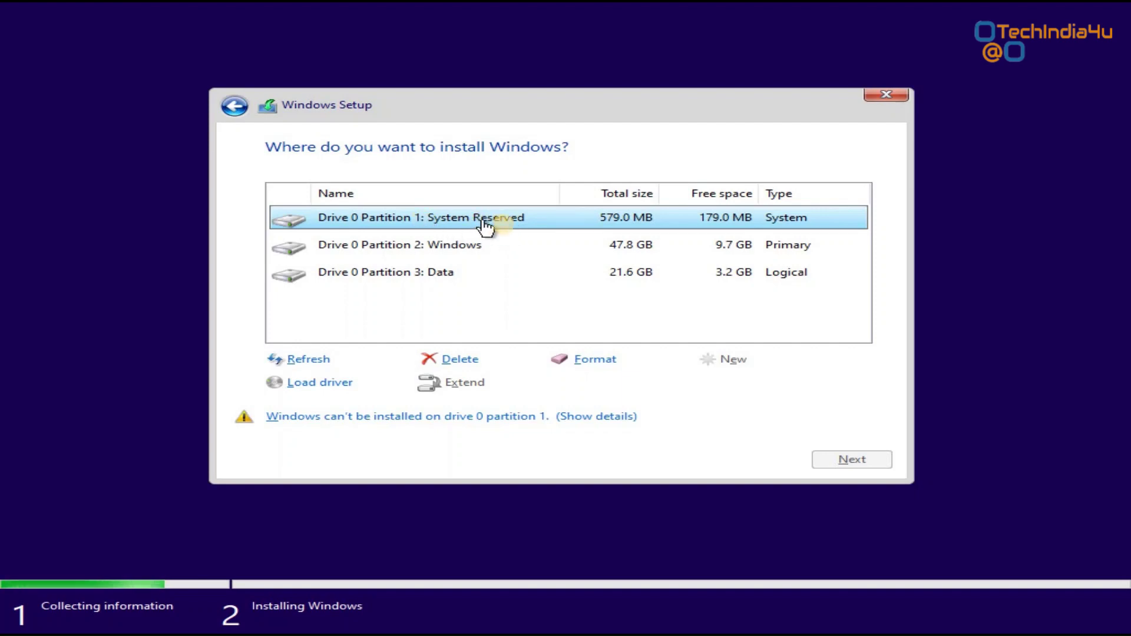
{"action": "left_click", "coordinate": [460, 364]}
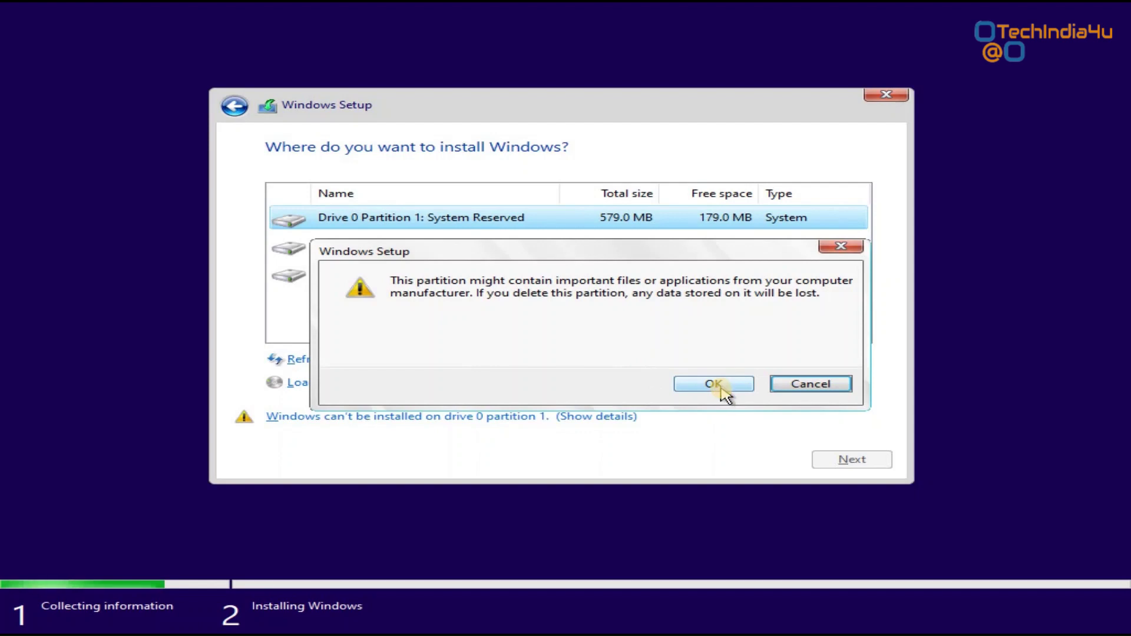
{"action": "left_click", "coordinate": [719, 386]}
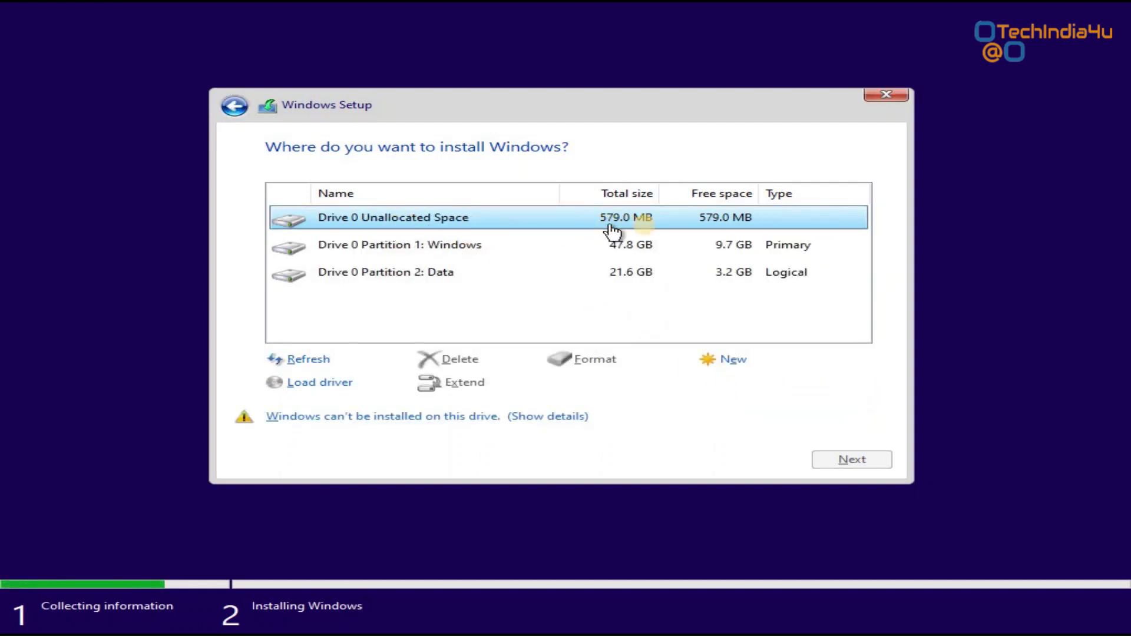
{"action": "left_click", "coordinate": [434, 250]}
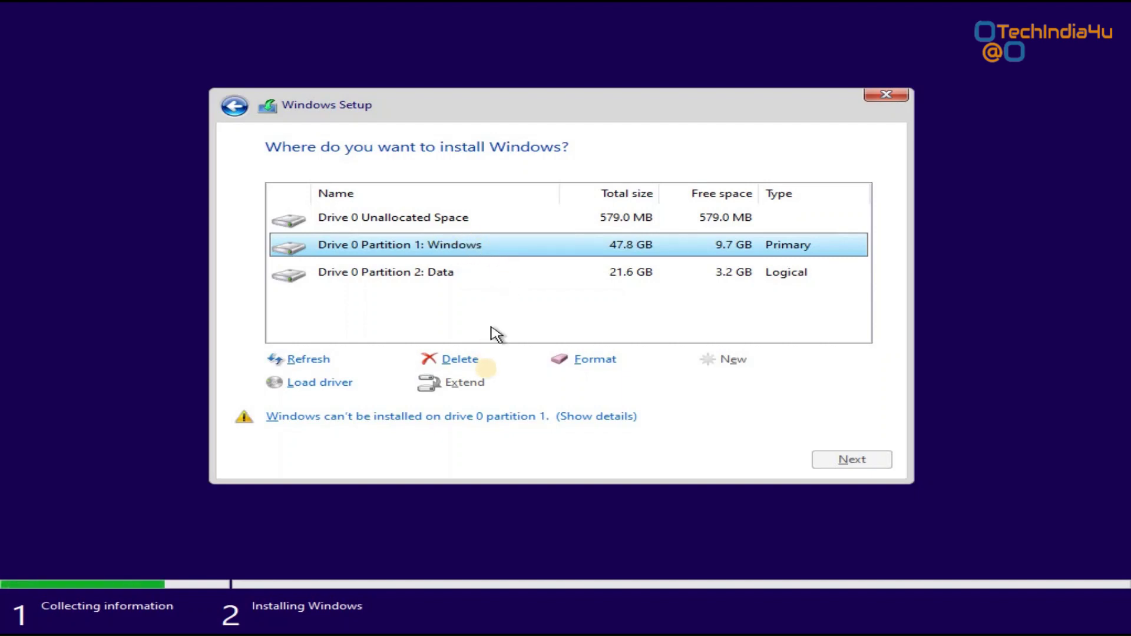
{"action": "left_click", "coordinate": [471, 370]}
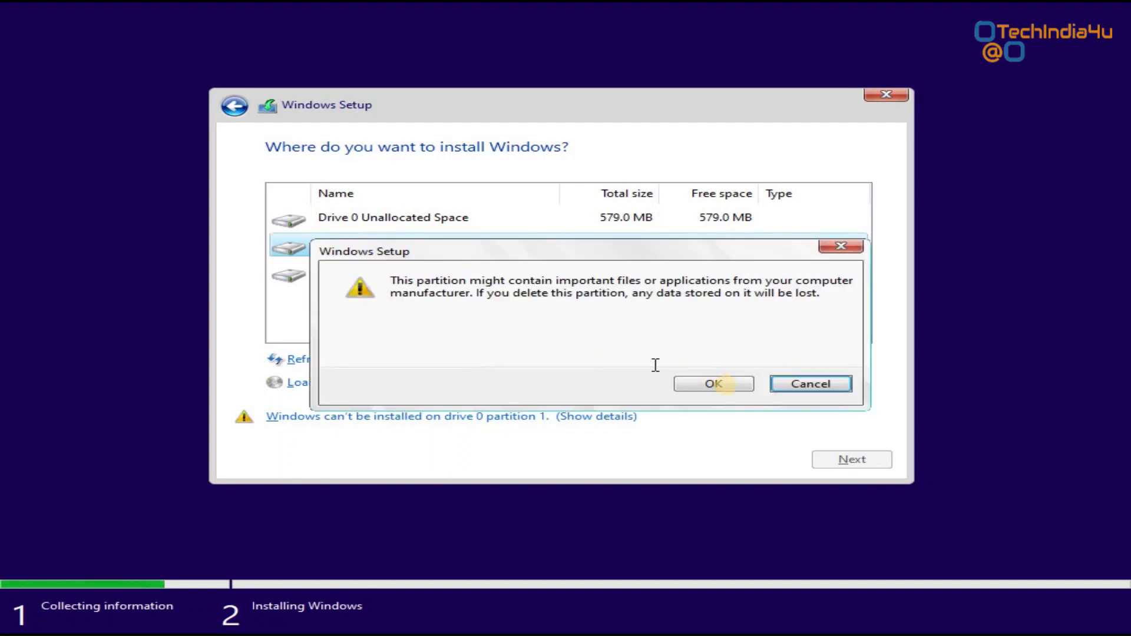
{"action": "left_click", "coordinate": [724, 385]}
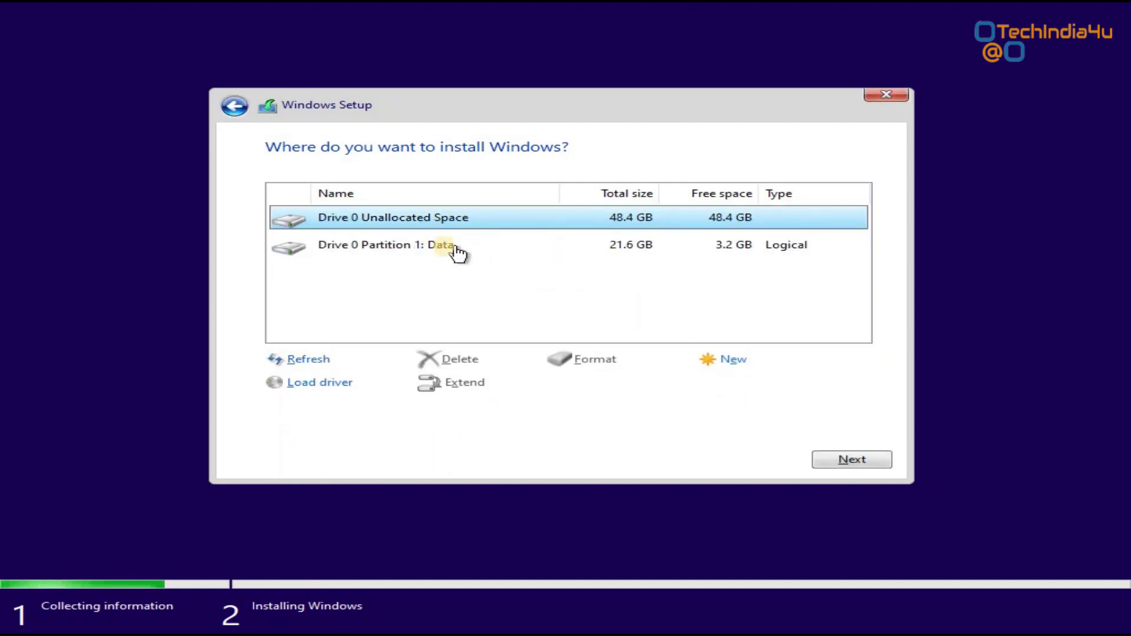
Create a 49538 MB partition from the unallocated space on Drive 0 and start installing Windows on the new primary partition
{"action": "left_click", "coordinate": [496, 255]}
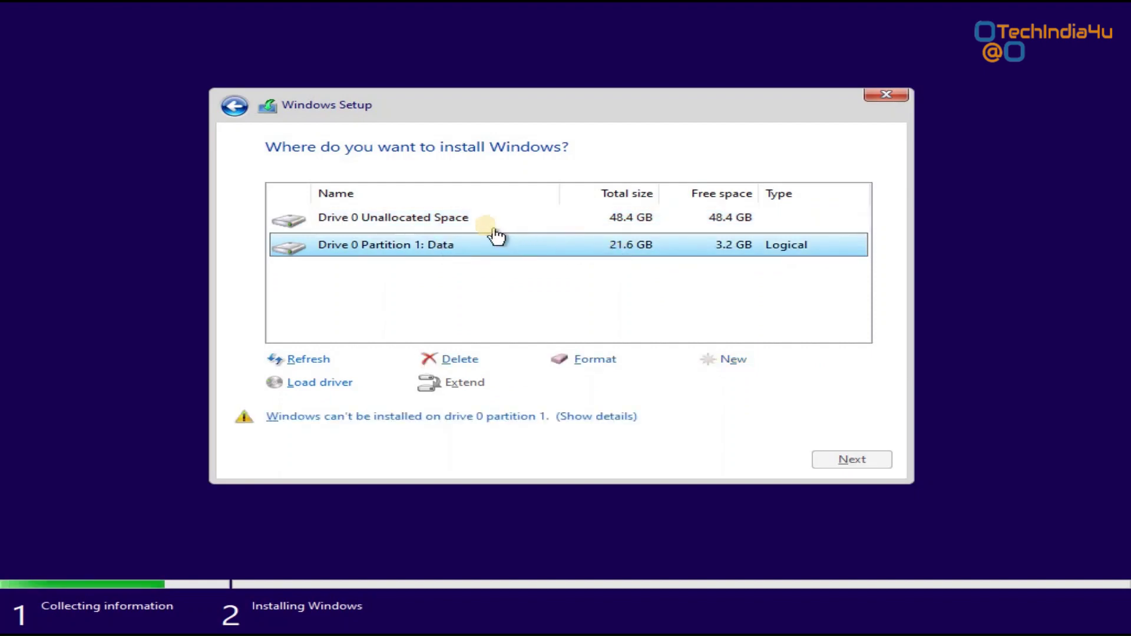
{"action": "left_click", "coordinate": [449, 222]}
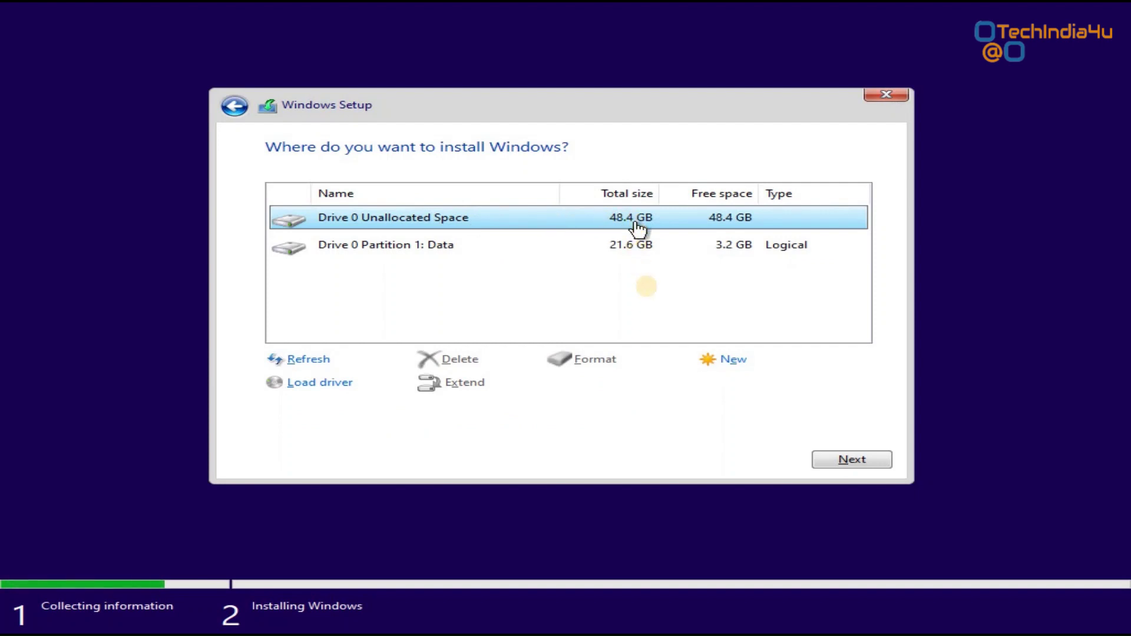
{"action": "left_click", "coordinate": [733, 359]}
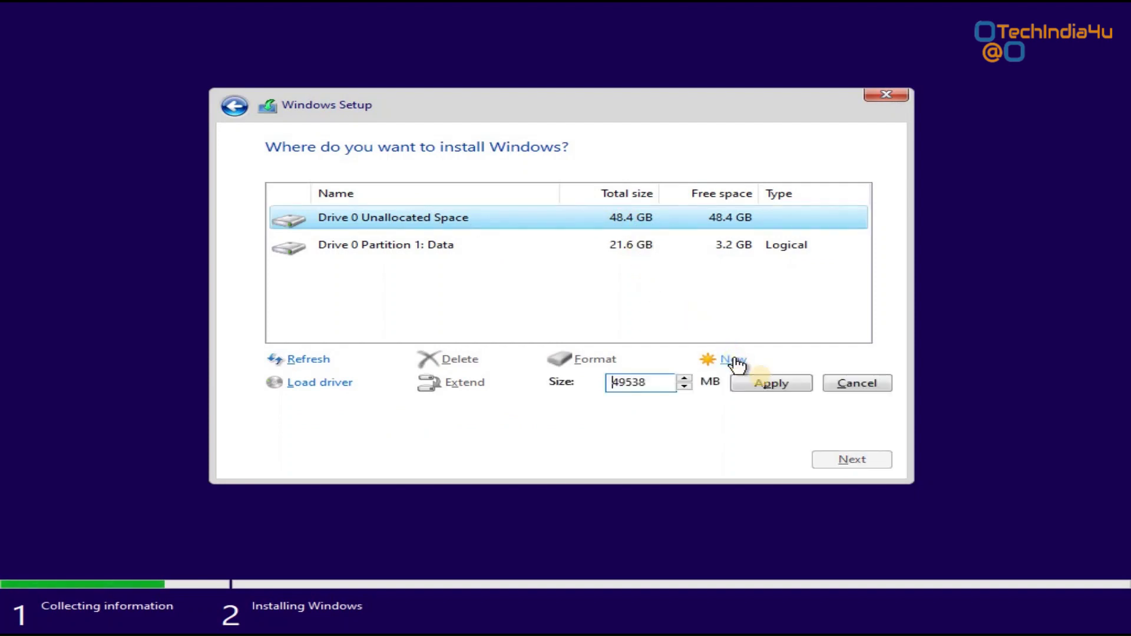
{"action": "left_click", "coordinate": [773, 386]}
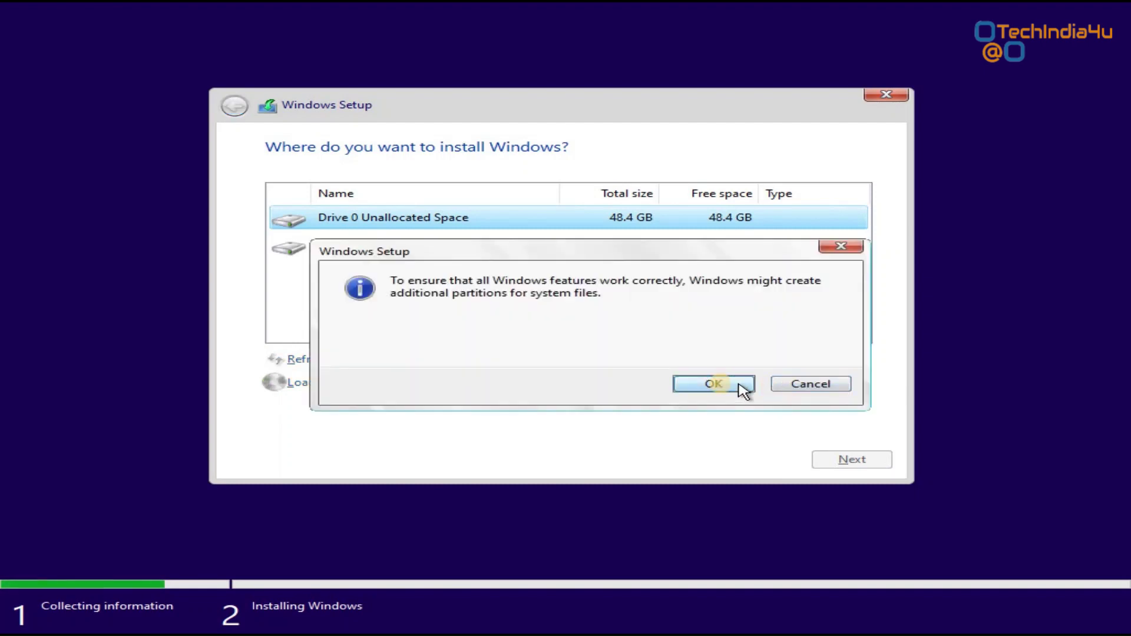
{"action": "left_click", "coordinate": [720, 386]}
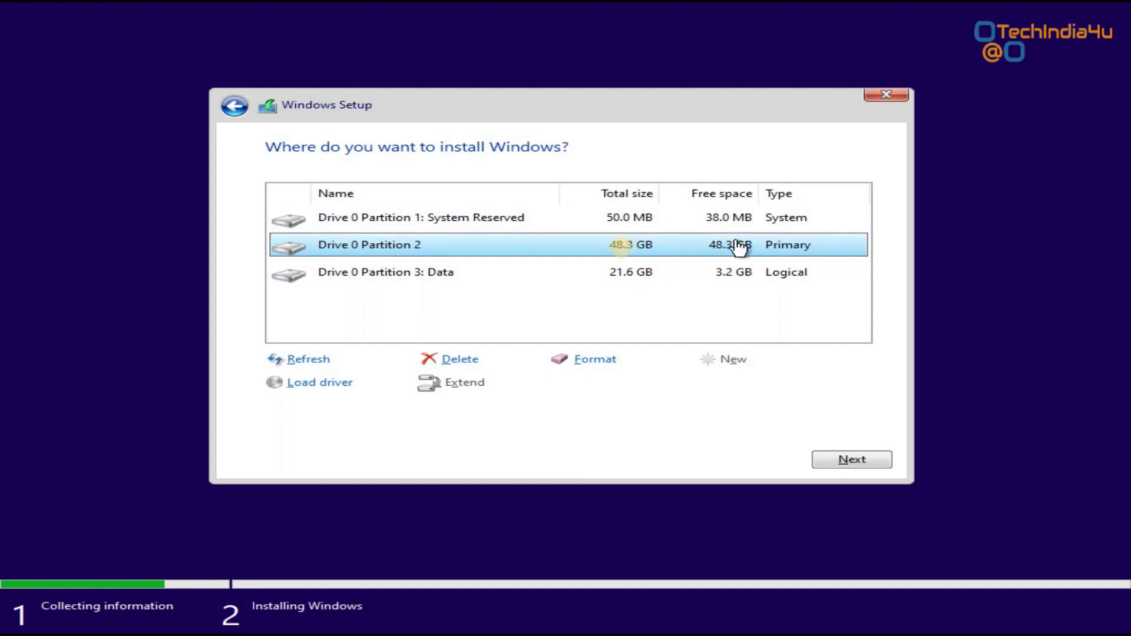
{"action": "left_click", "coordinate": [854, 461]}
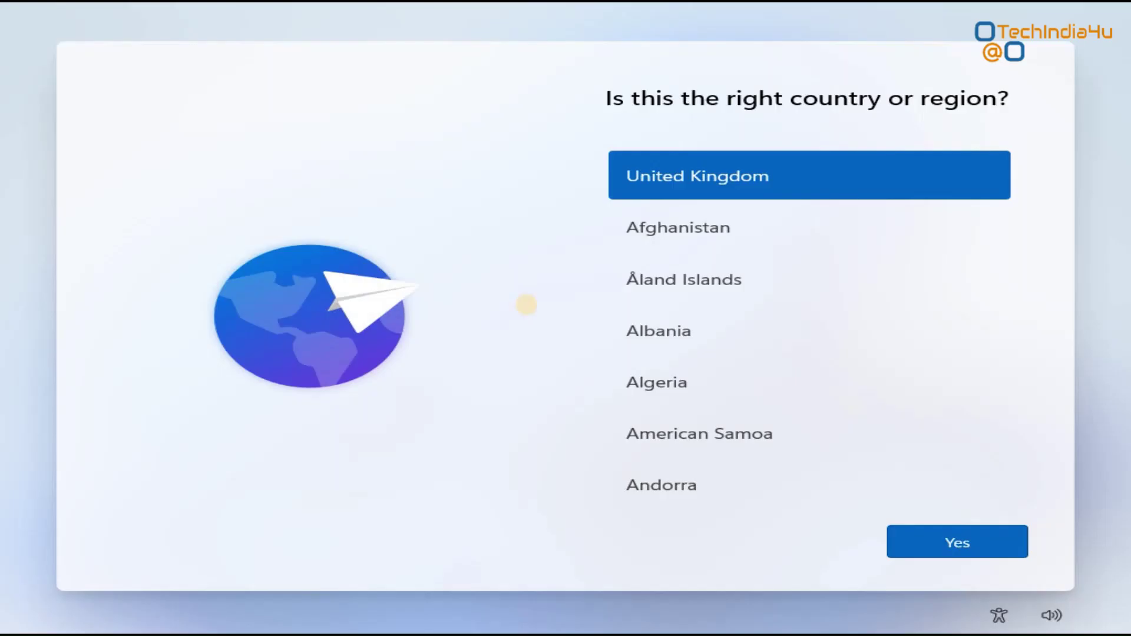
Confirm the country or region and proceed through the initial device setup to the device naming page
{"action": "scroll", "coordinate": [1022, 495], "scroll_direction": "down", "scroll_amount": 5}
{"action": "left_click", "coordinate": [956, 539]}
{"action": "left_click", "coordinate": [972, 537]}
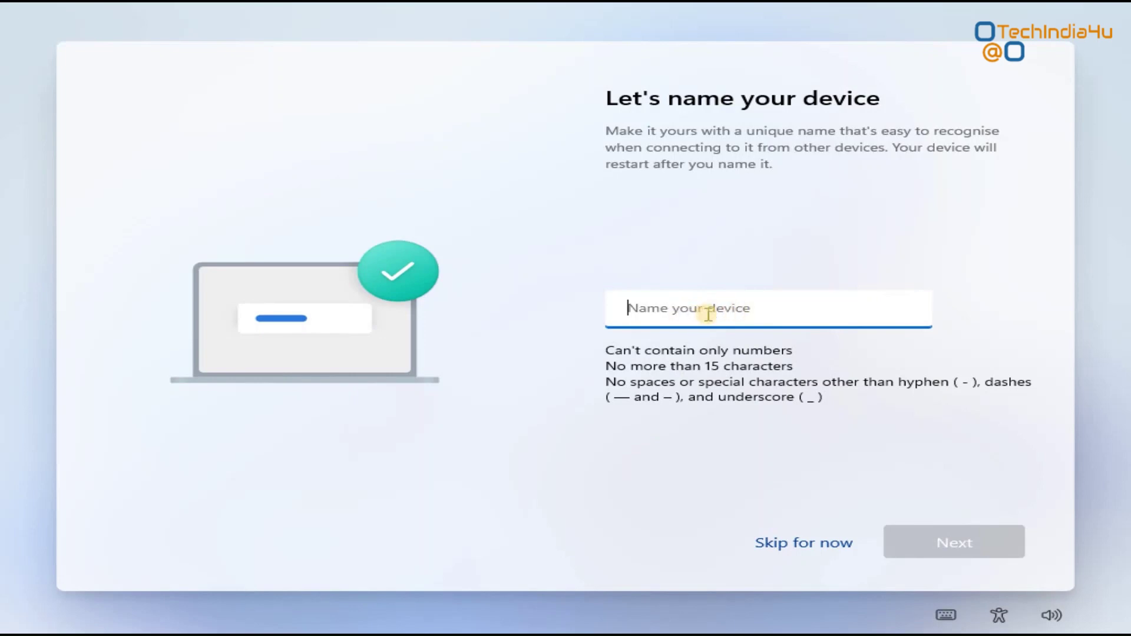
Name the device Win11 and continue the setup
{"action": "type", "text": "Win"}
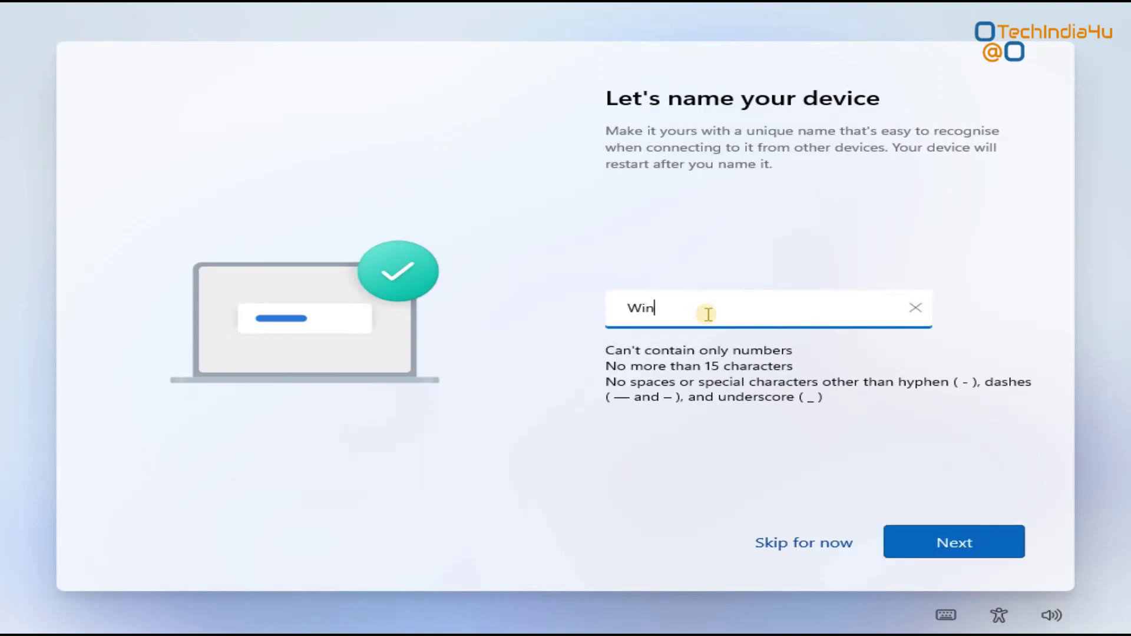
{"action": "type", "text": "11"}
{"action": "left_click", "coordinate": [930, 539]}
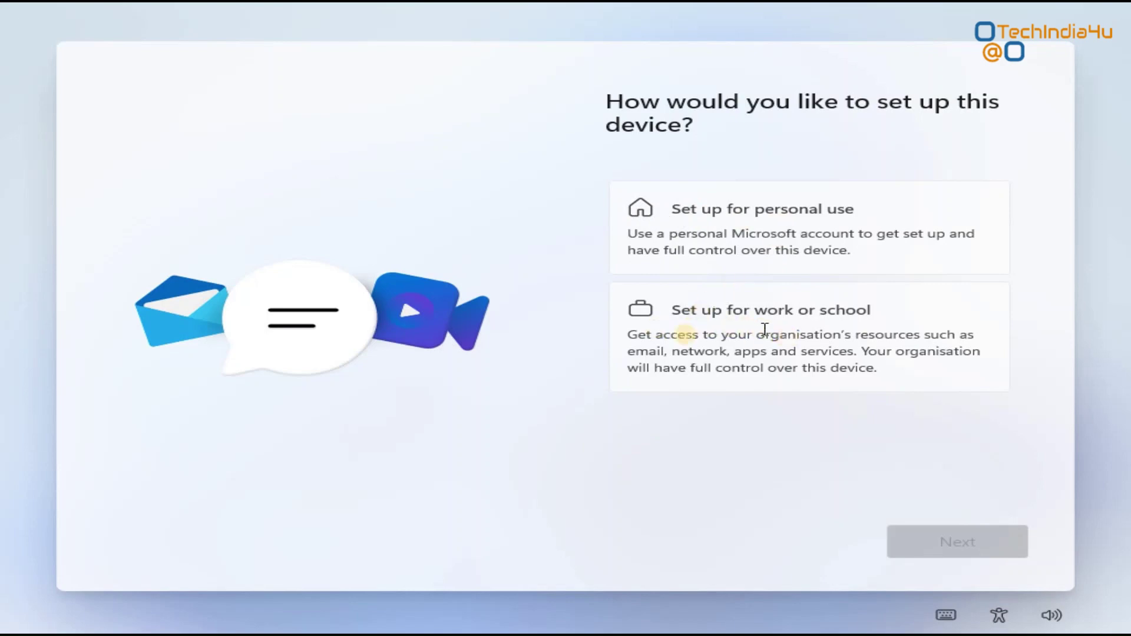
Choose to set up the device for personal use and proceed to the Microsoft account sign-in
{"action": "left_click", "coordinate": [669, 218]}
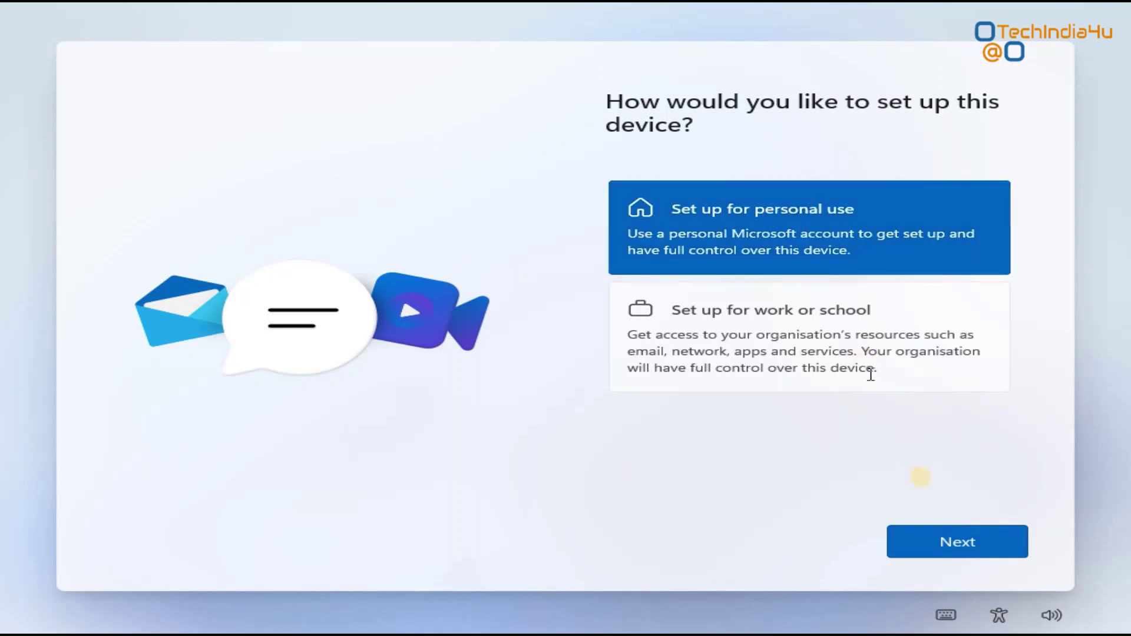
{"action": "left_click", "coordinate": [958, 542]}
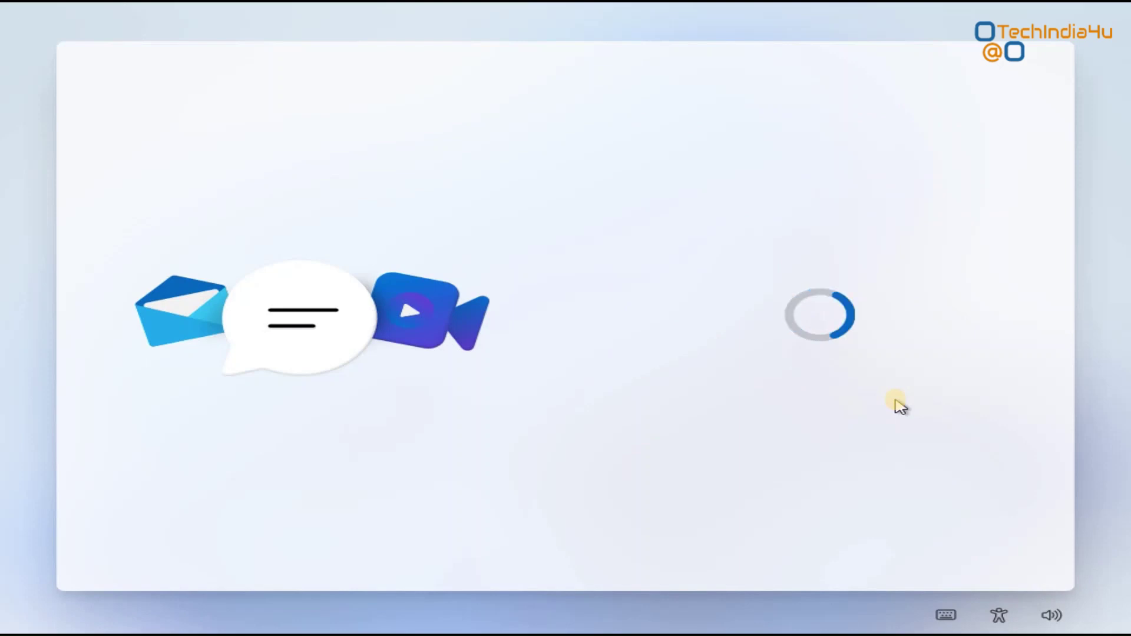
{"action": "key", "text": "Return"}
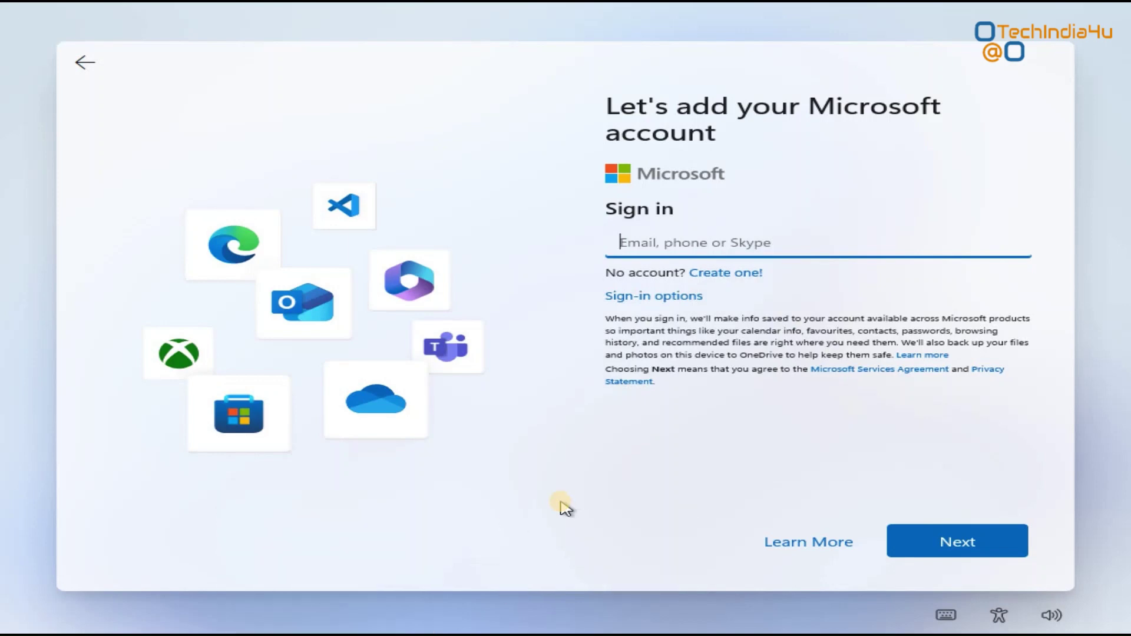
Open a Command Prompt over the Microsoft account sign-in page and run OOBE\BYPASSNRO to bypass the network requirement
{"action": "key", "text": "shift+F10"}
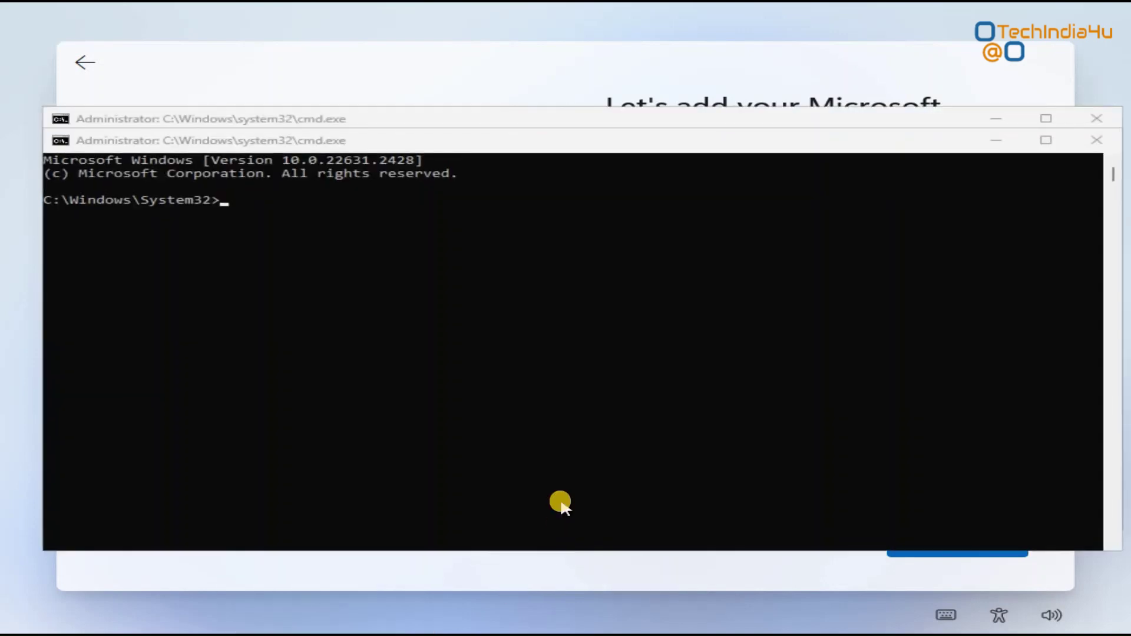
{"action": "left_click", "coordinate": [510, 161]}
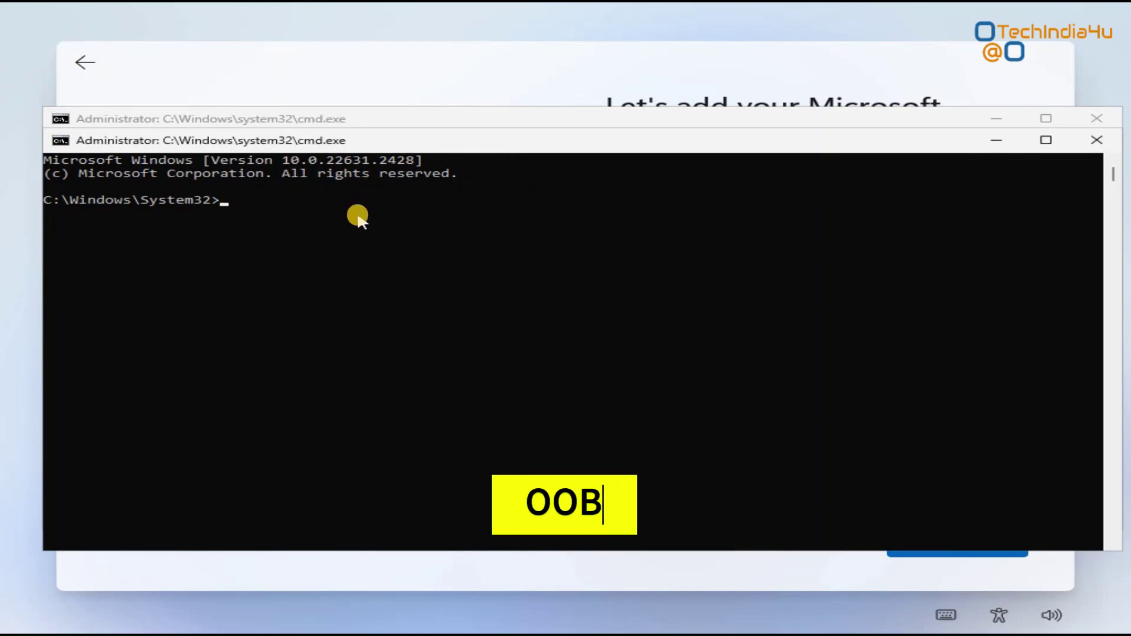
{"action": "type", "text": "OOBE\\BYPASSNRO"}
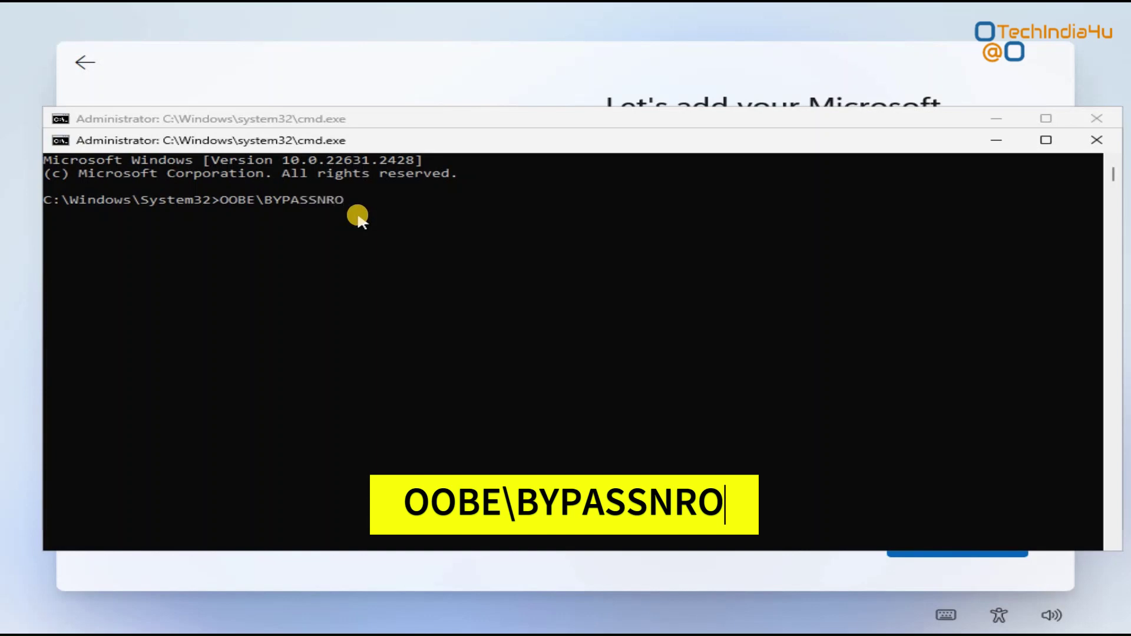
{"action": "key", "text": "Return"}
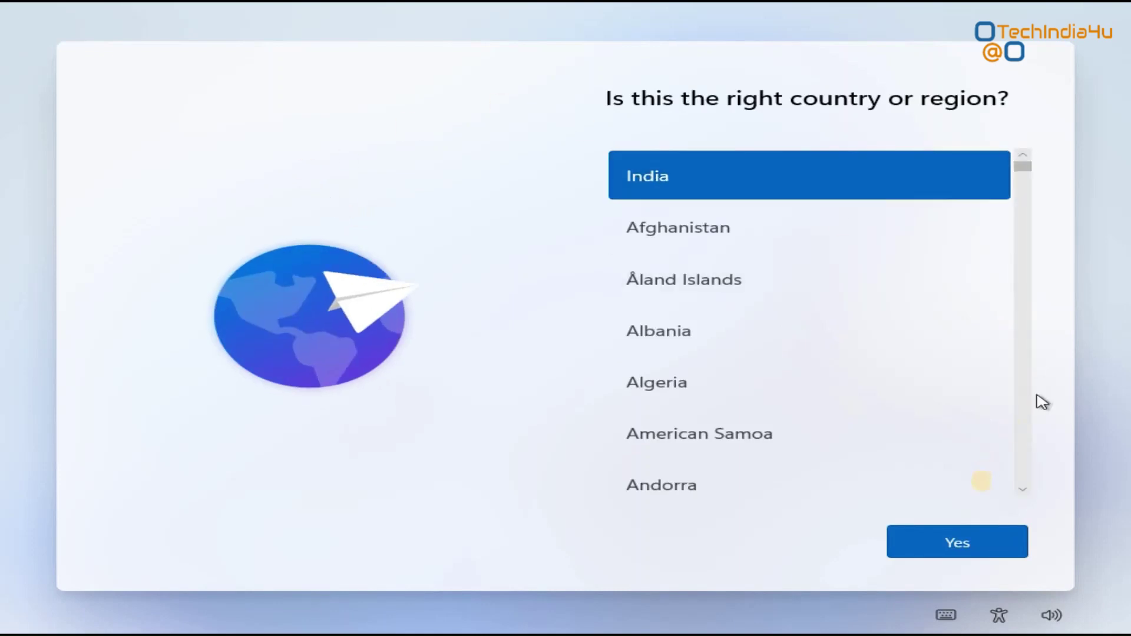
Confirm India as the region, choose the English (India) keyboard layout, and skip adding a second layout
{"action": "left_click", "coordinate": [966, 546]}
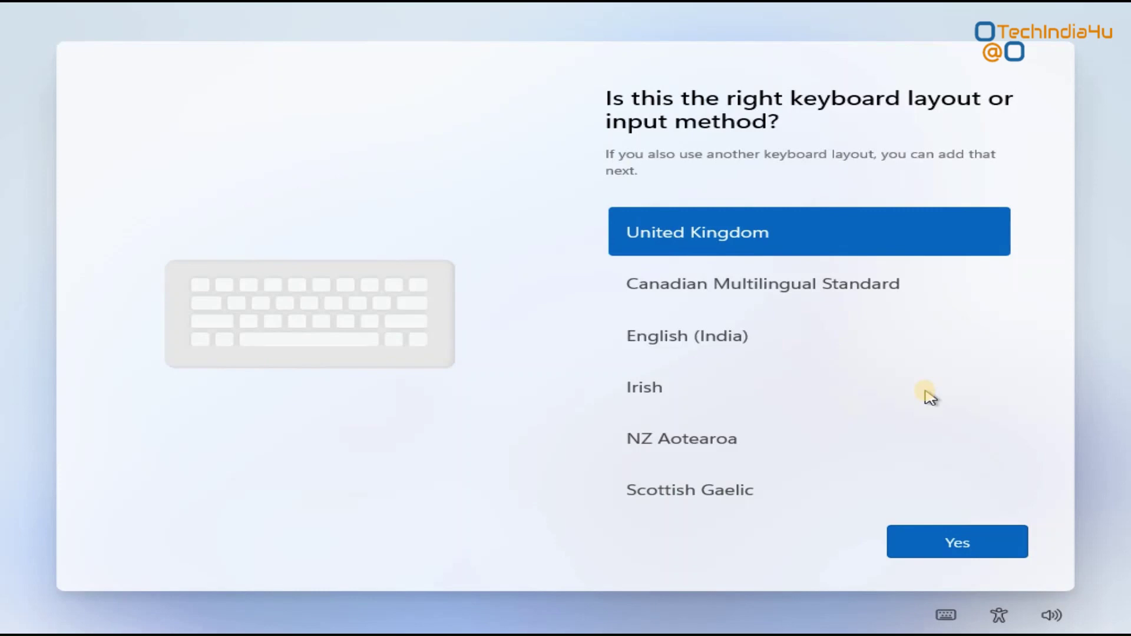
{"action": "left_click", "coordinate": [776, 334]}
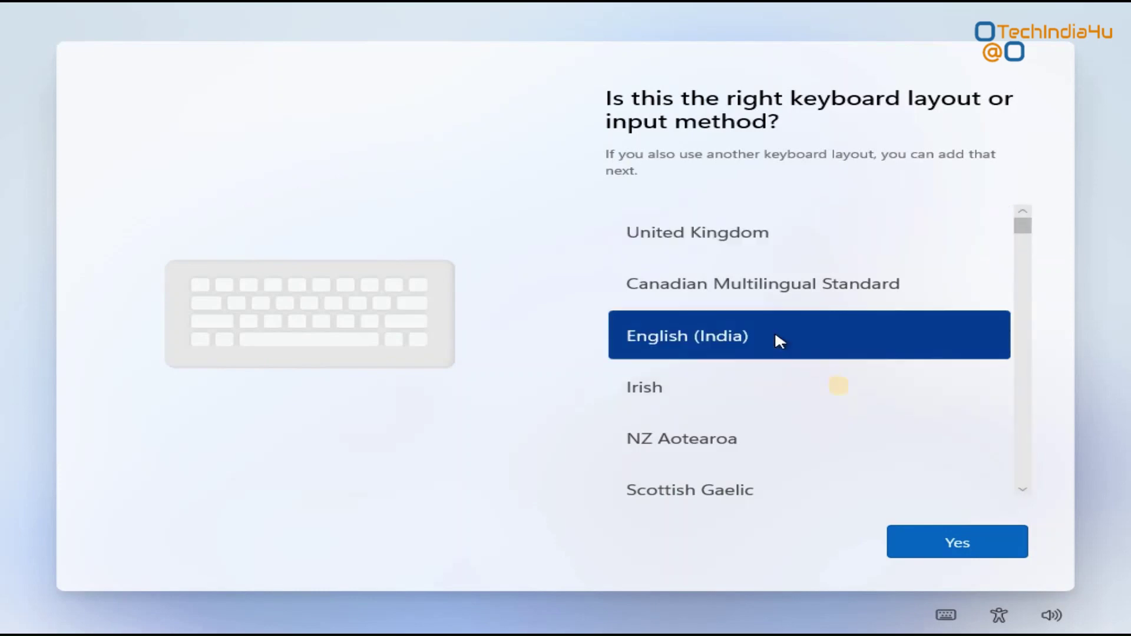
{"action": "left_click", "coordinate": [957, 545]}
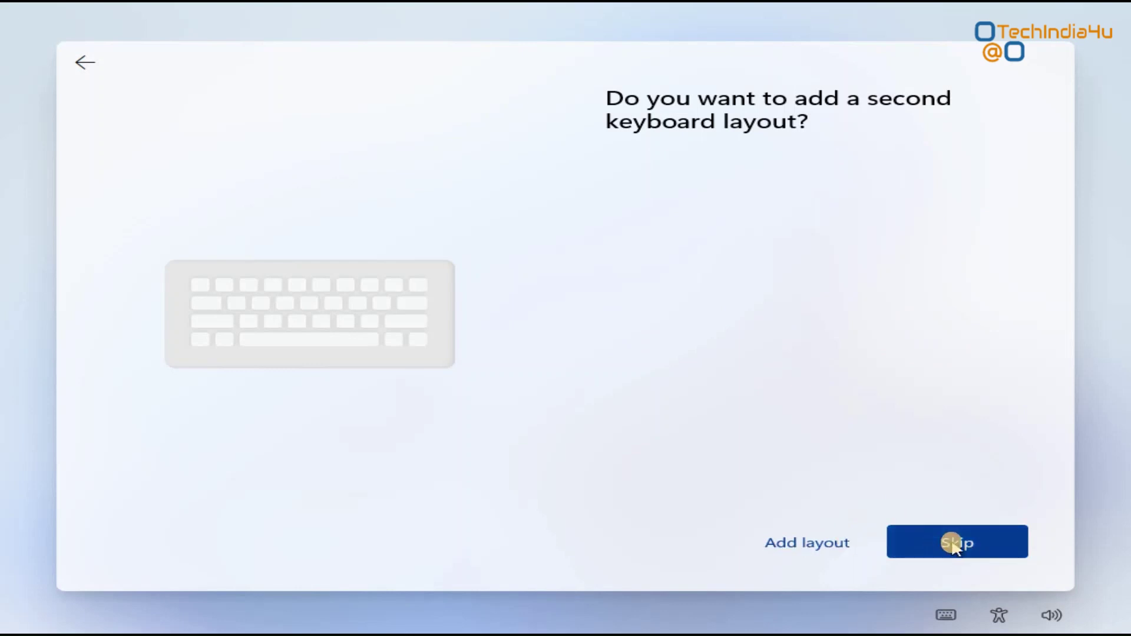
{"action": "left_click", "coordinate": [956, 547]}
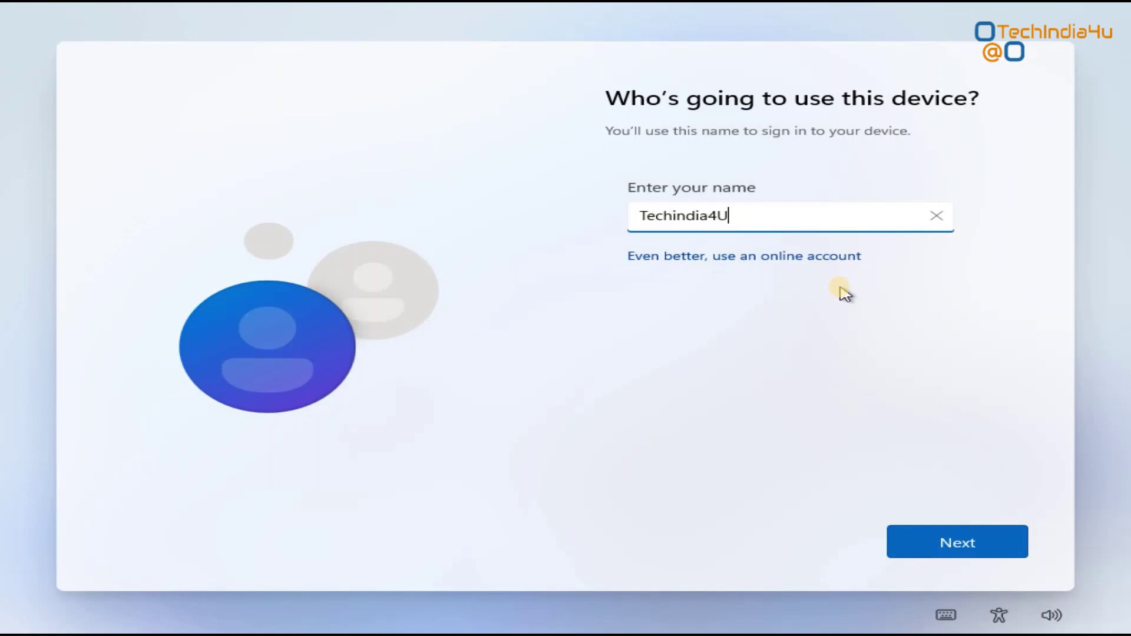
Create the local account Techindia4U with the password left blank
{"action": "left_click", "coordinate": [975, 548]}
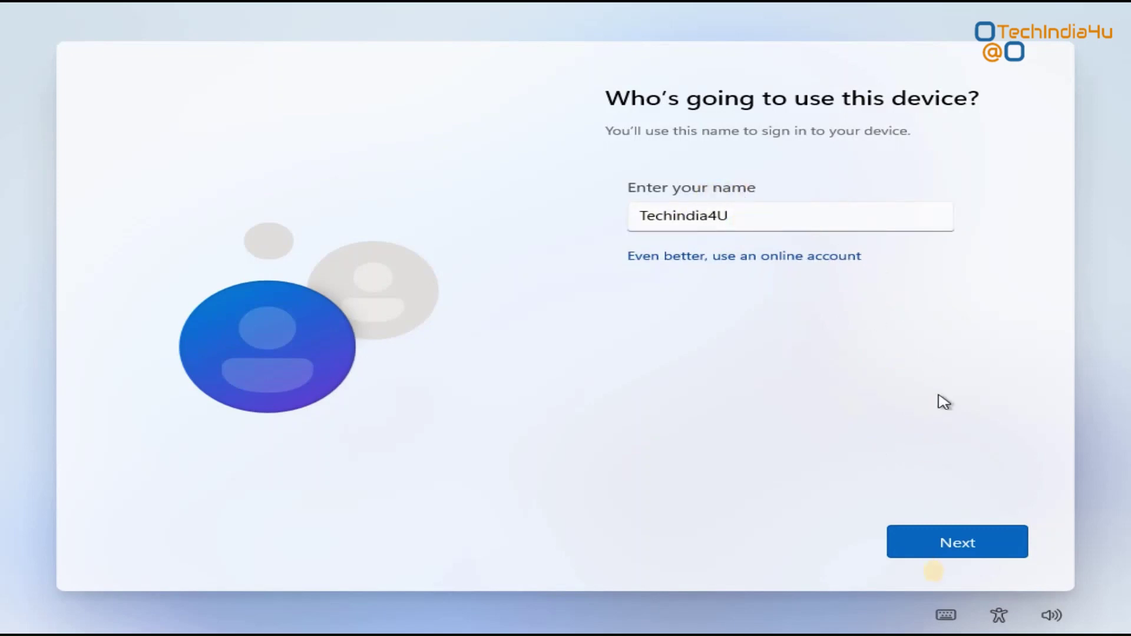
{"action": "left_click", "coordinate": [976, 546]}
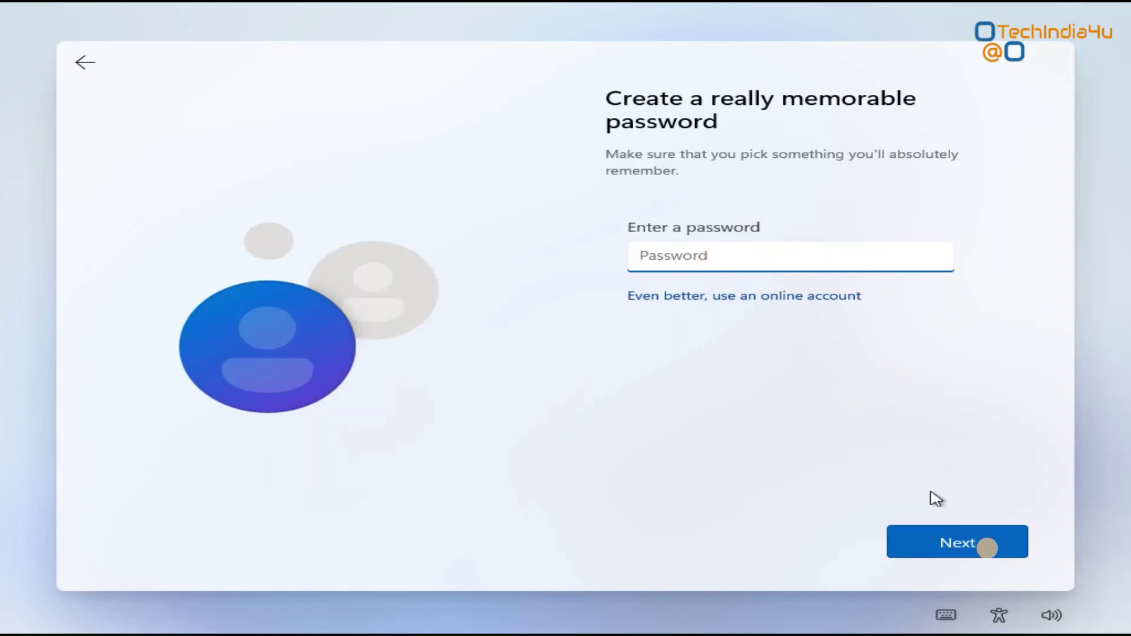
{"action": "left_click", "coordinate": [986, 546]}
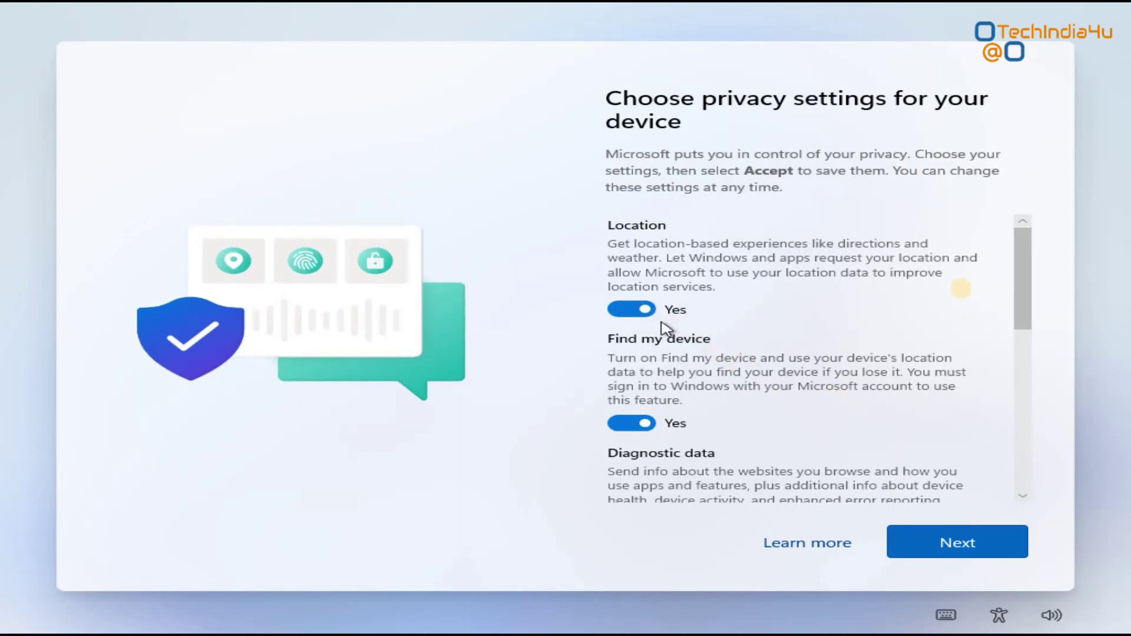
Turn off location, Find my device, optional diagnostic data, inking and typing, tailored experiences and advertising ID, and accept the privacy settings
{"action": "mouse_move", "coordinate": [1026, 322]}
{"action": "left_mouse_down"}
{"action": "mouse_move", "coordinate": [1020, 434]}
{"action": "mouse_move", "coordinate": [1023, 265]}
{"action": "mouse_move", "coordinate": [1022, 275]}
{"action": "left_mouse_up"}
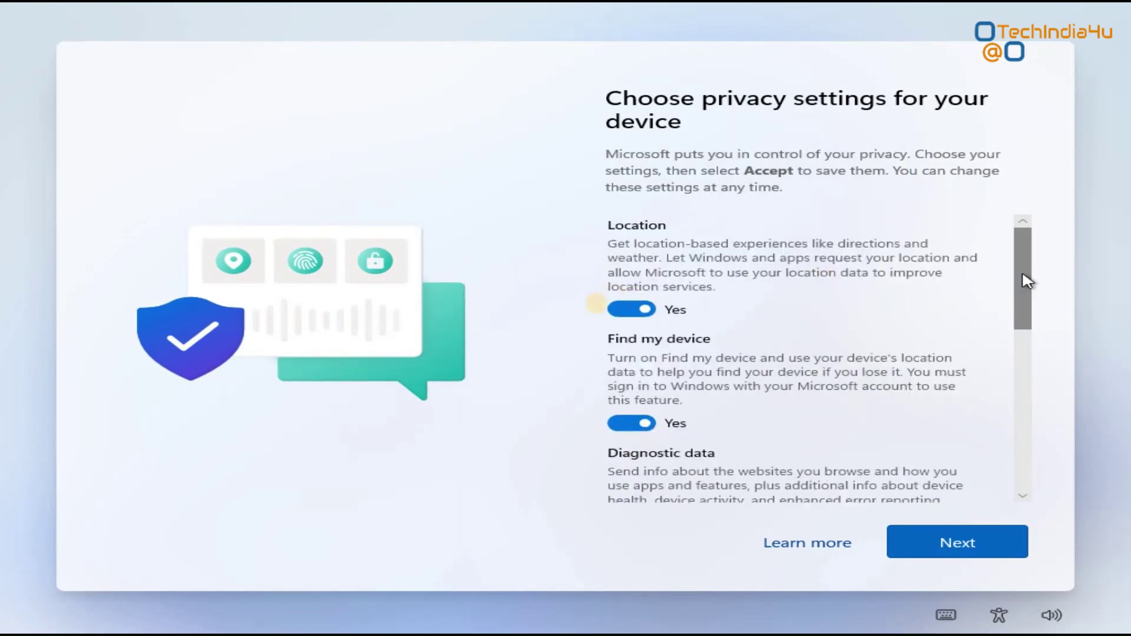
{"action": "left_click", "coordinate": [618, 310]}
{"action": "left_click", "coordinate": [633, 409]}
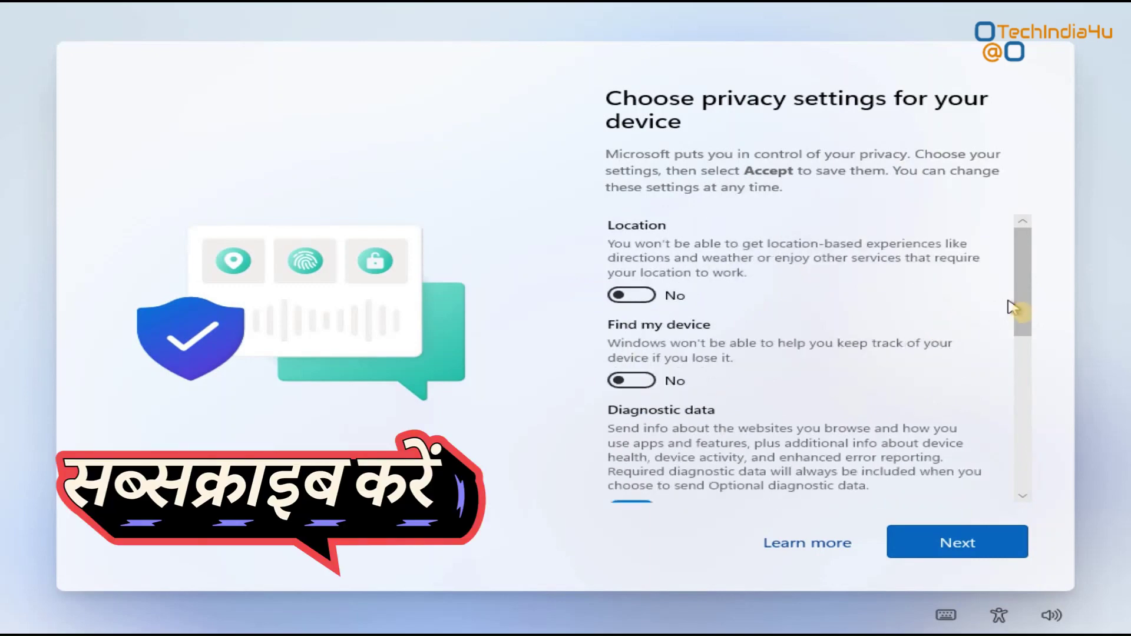
{"action": "scroll", "coordinate": [1024, 318], "scroll_direction": "down", "scroll_amount": 3}
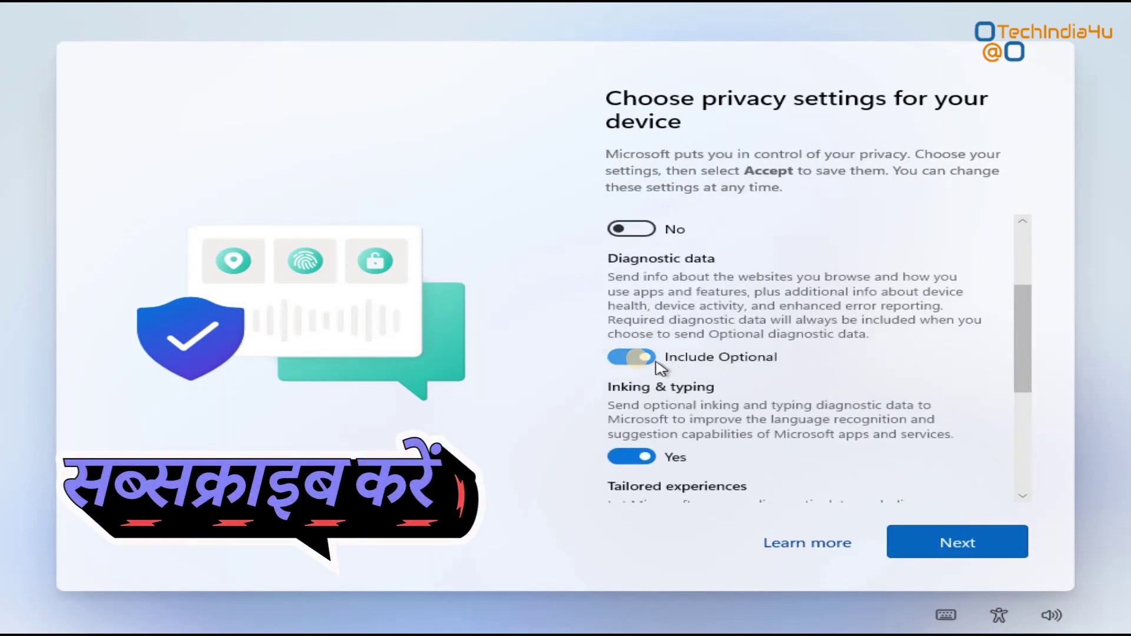
{"action": "left_click", "coordinate": [632, 357]}
{"action": "left_click", "coordinate": [631, 457]}
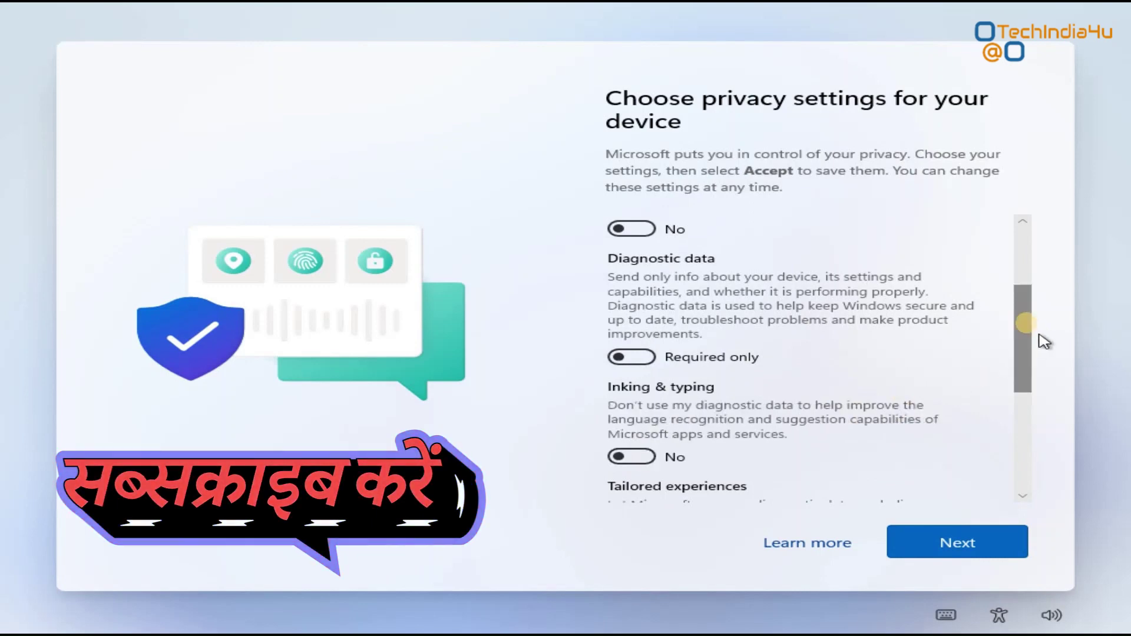
{"action": "left_click_drag", "start_coordinate": [1031, 328], "coordinate": [1030, 415]}
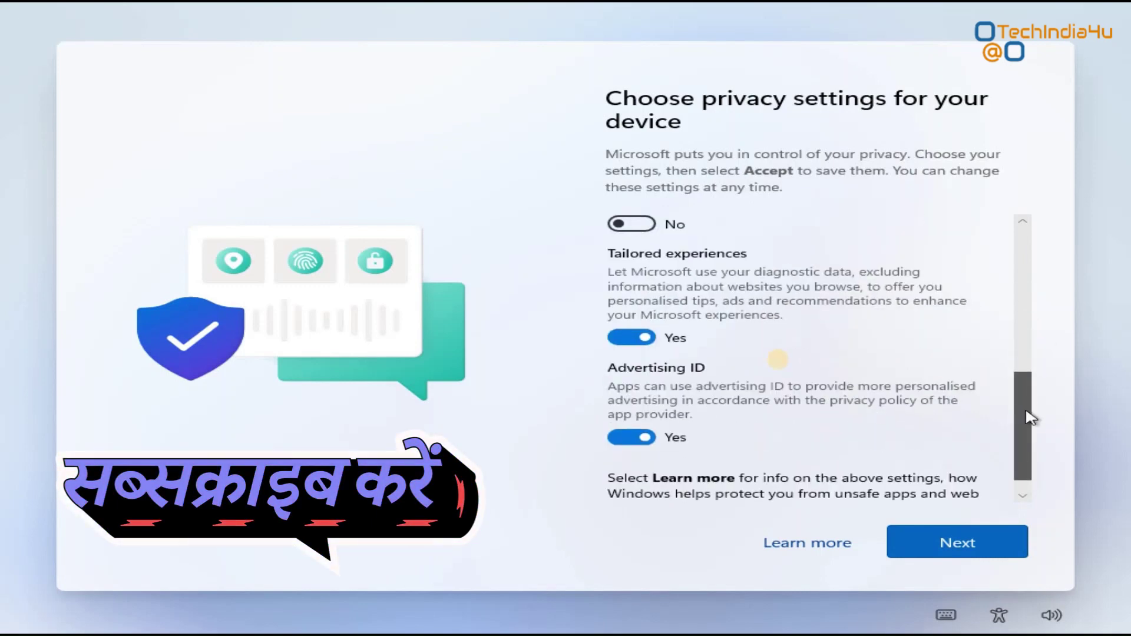
{"action": "left_click", "coordinate": [648, 340]}
{"action": "left_click", "coordinate": [651, 419]}
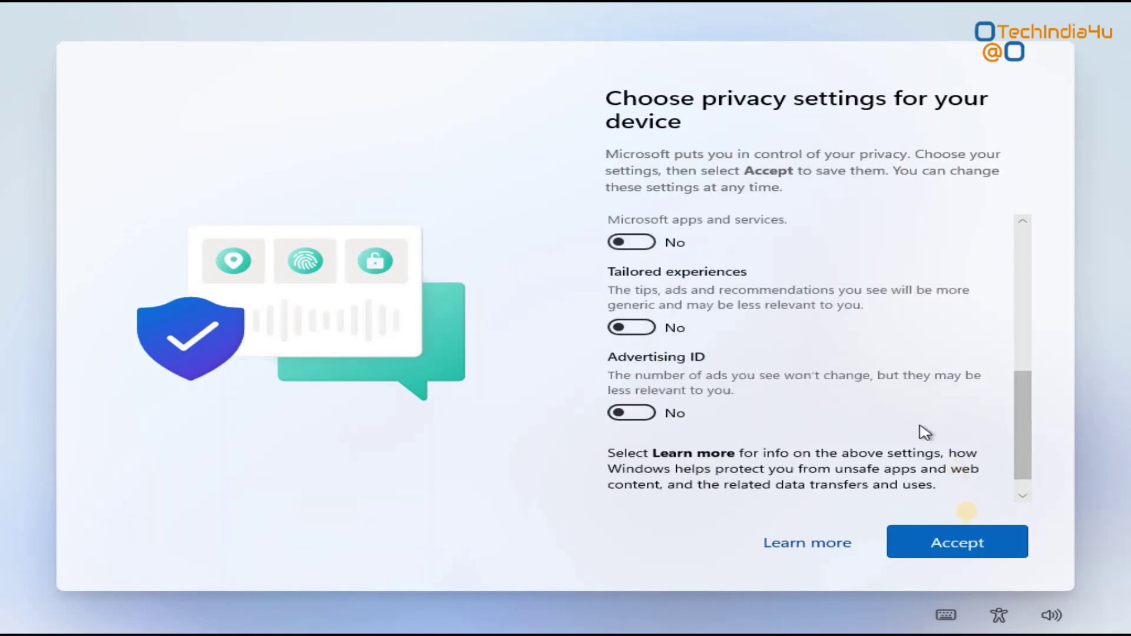
{"action": "left_click", "coordinate": [974, 545]}
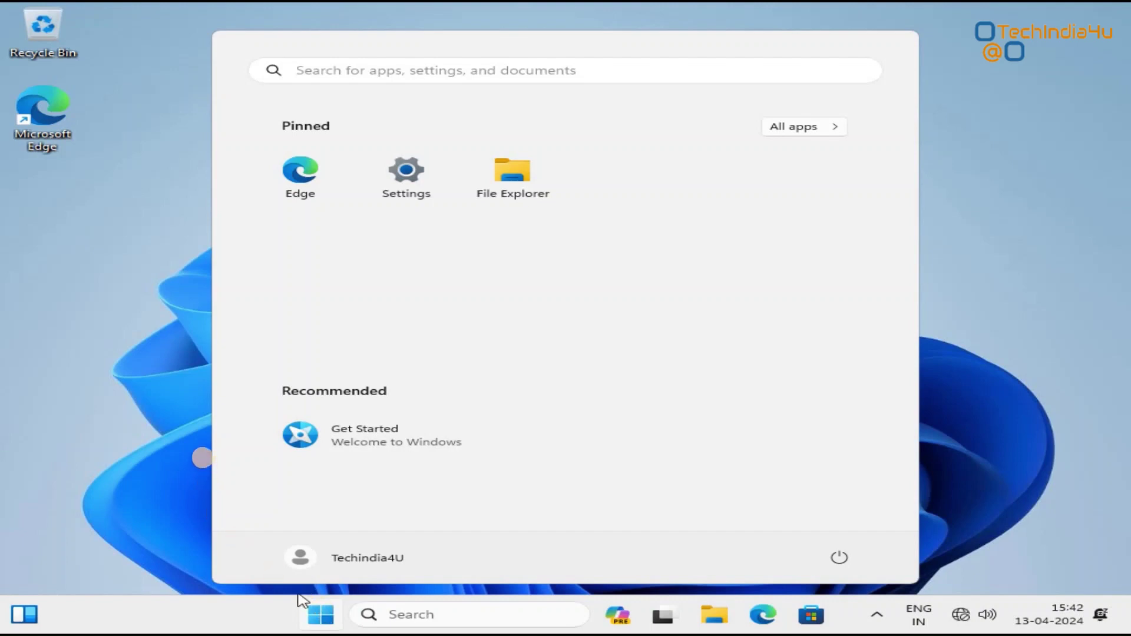
Open This PC in File Explorer and check the free space on the Local Disk (C:) and Data (D:) drives
{"action": "left_click", "coordinate": [511, 197]}
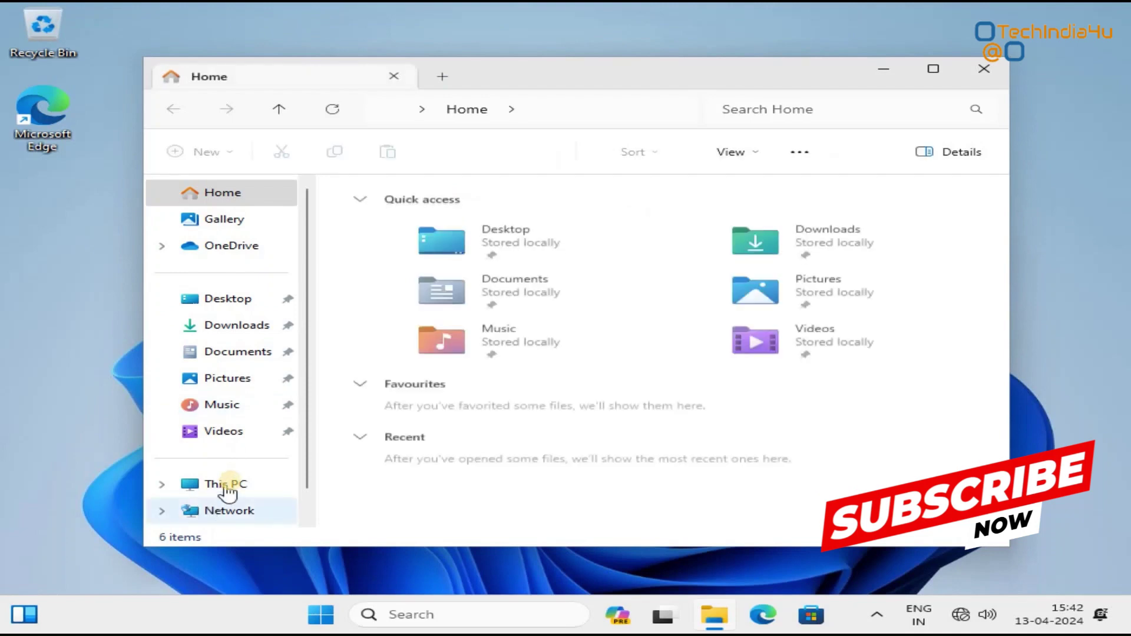
{"action": "left_click", "coordinate": [228, 486]}
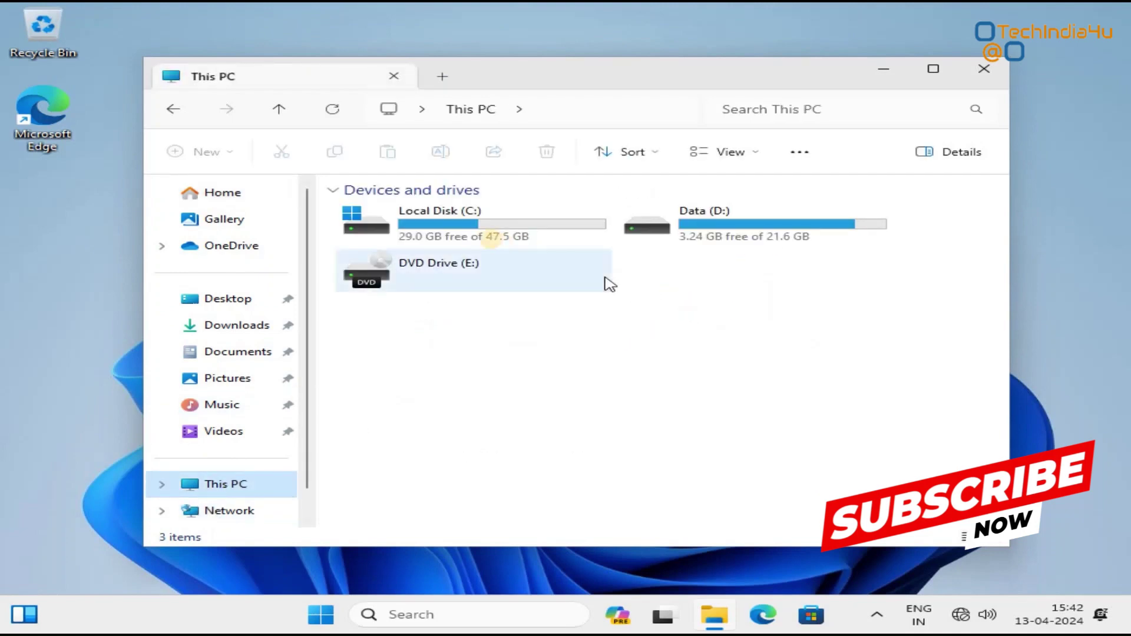
{"action": "left_click", "coordinate": [494, 242]}
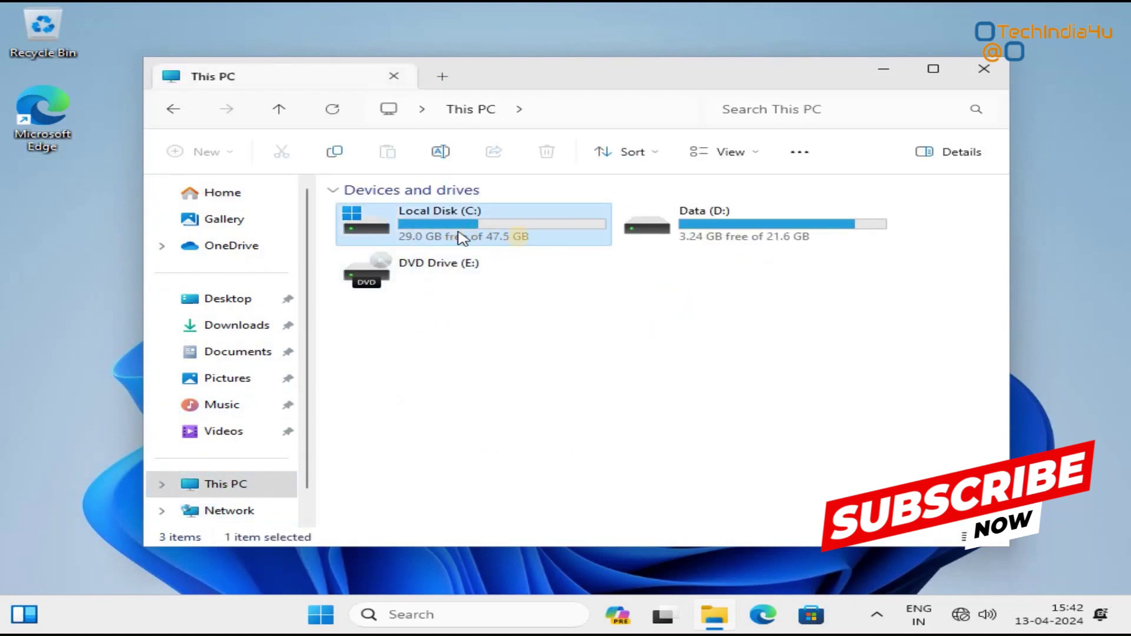
{"action": "mouse_move", "coordinate": [478, 239]}
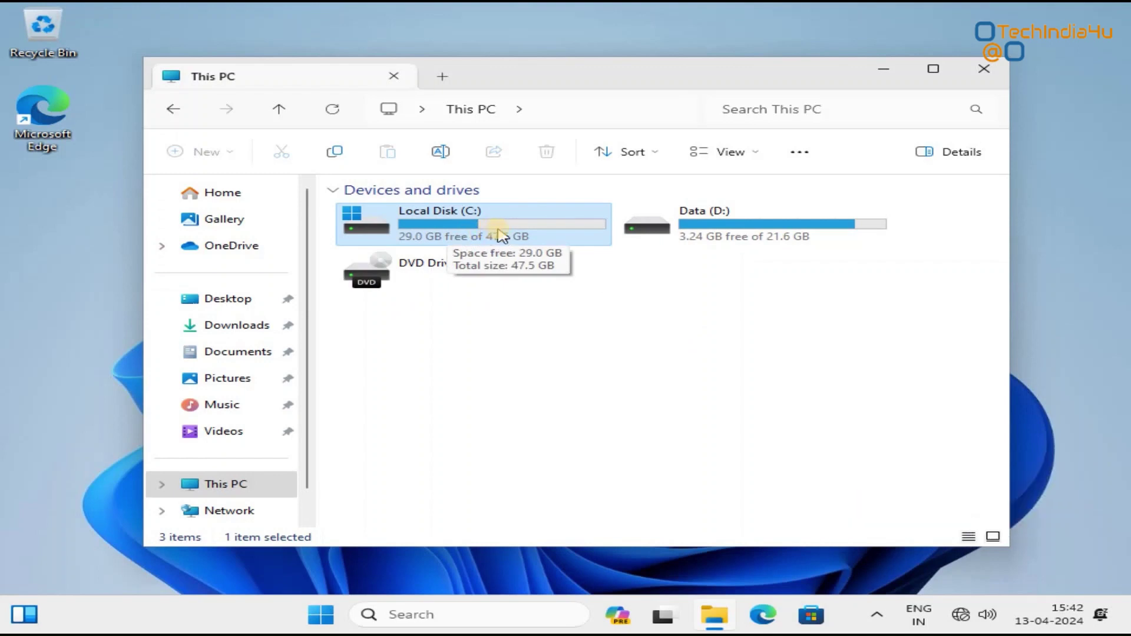
{"action": "left_click", "coordinate": [741, 233]}
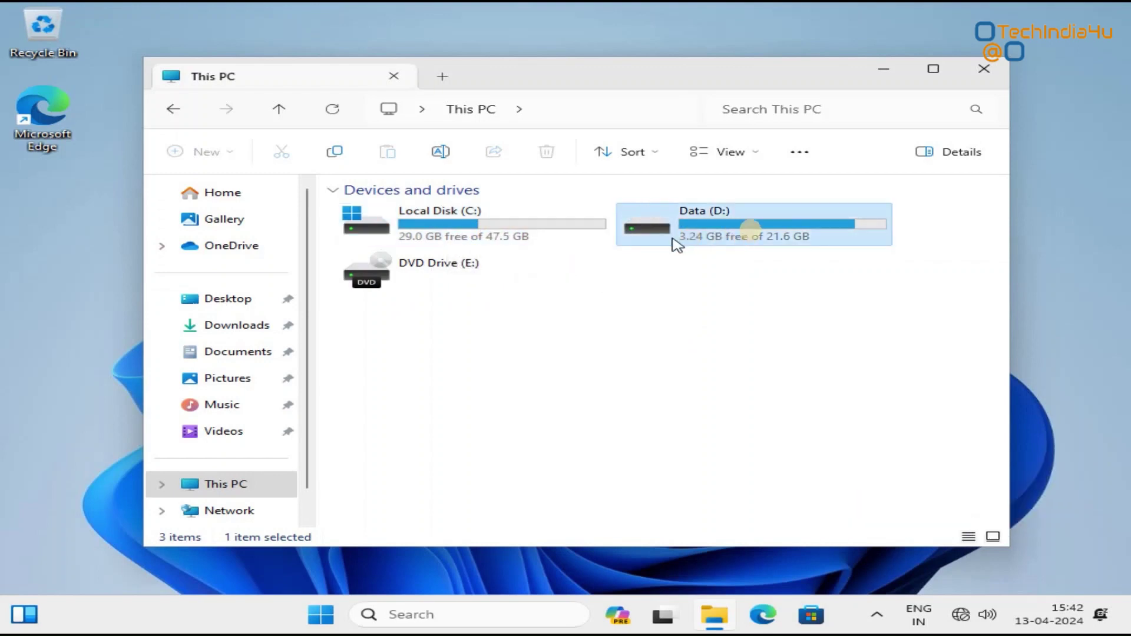
Open the Data (D:) drive and check the Win11 folder's contents and the Windows 10 and Windows 11 disc images
{"action": "double_click", "coordinate": [751, 230]}
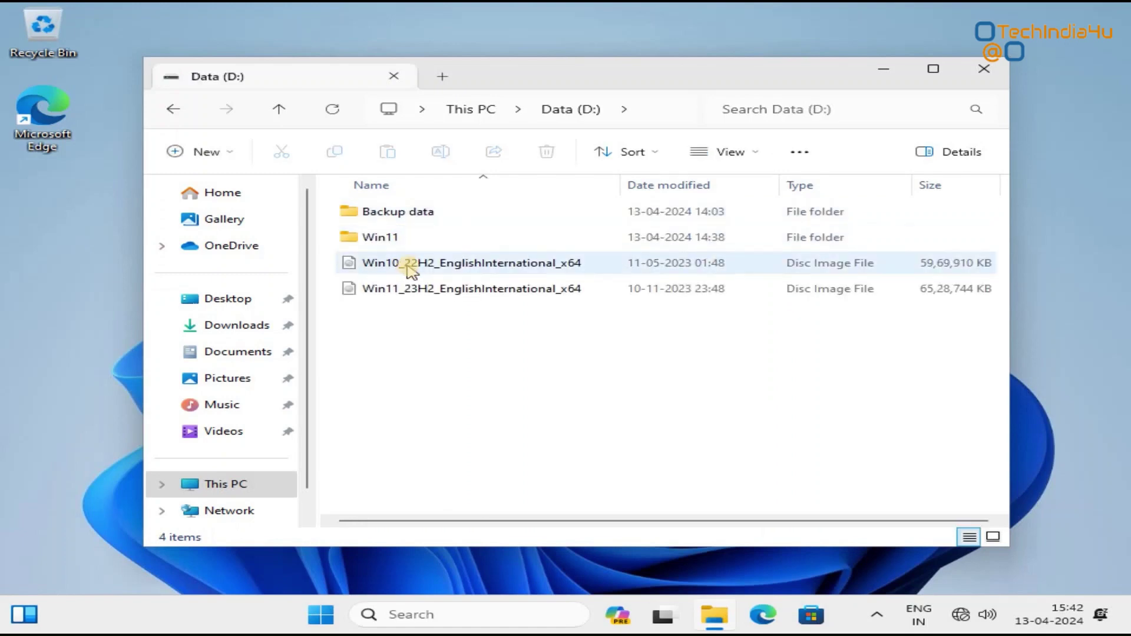
{"action": "left_click", "coordinate": [411, 269]}
{"action": "double_click", "coordinate": [381, 239]}
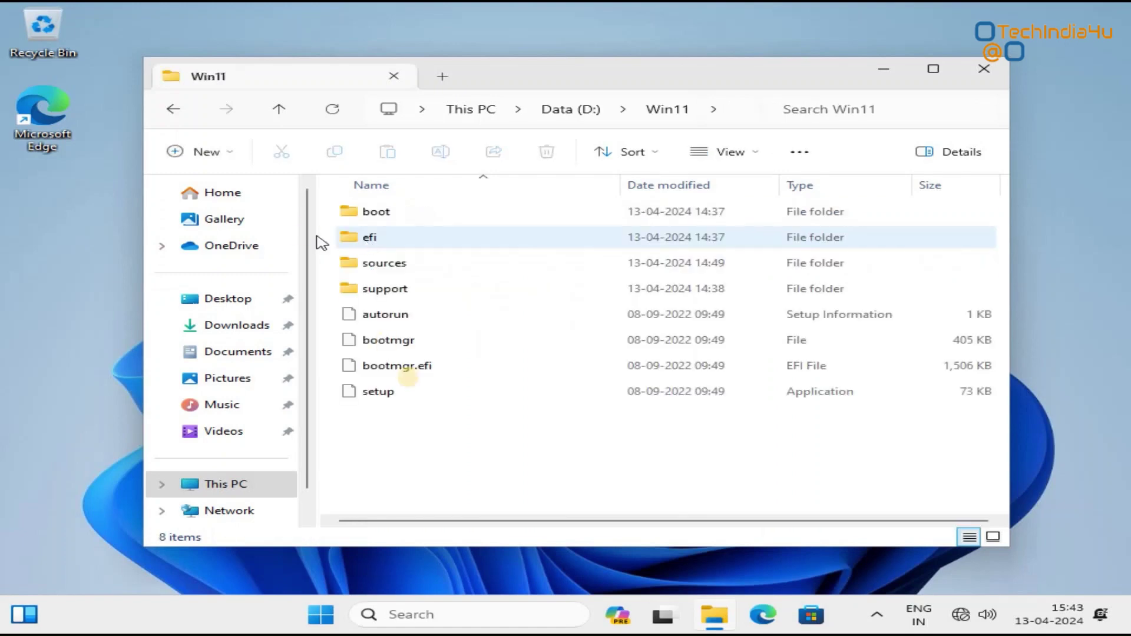
{"action": "left_click", "coordinate": [173, 111]}
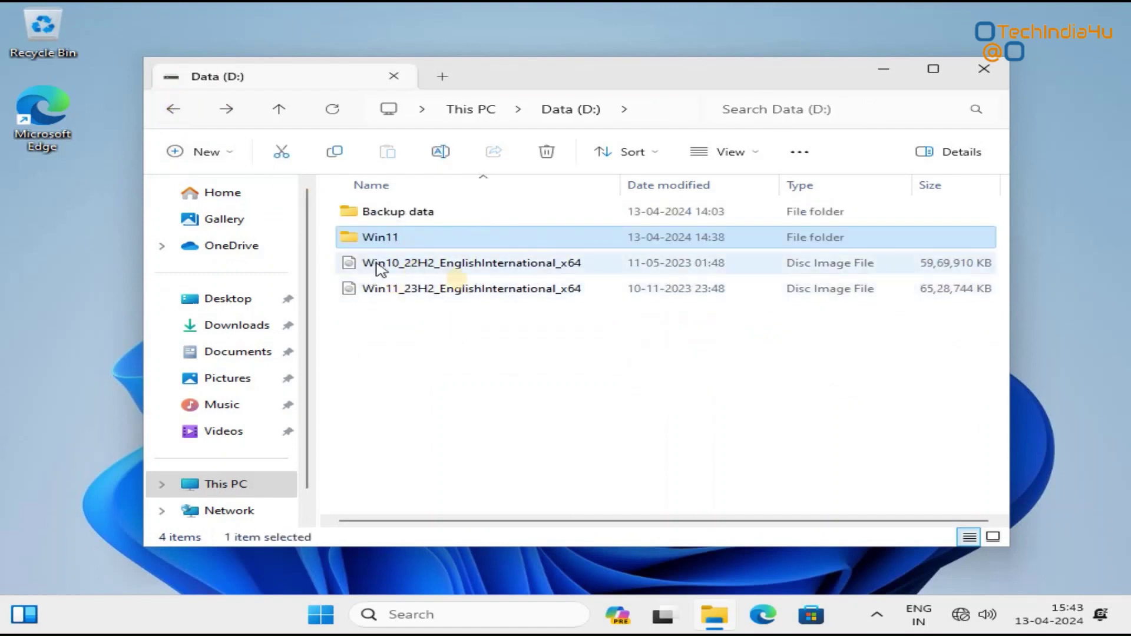
{"action": "left_click", "coordinate": [454, 267]}
{"action": "left_click", "coordinate": [454, 292]}
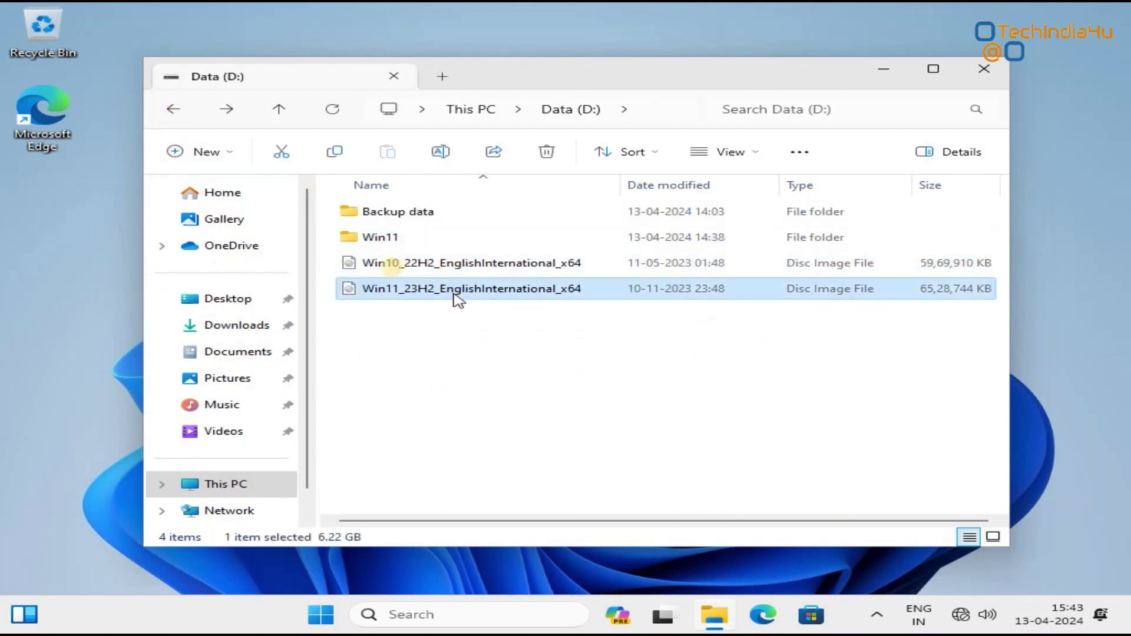
{"action": "left_click", "coordinate": [391, 294]}
Check the files in the Backup data folder, then return to the drive overview and close File Explorer
{"action": "double_click", "coordinate": [406, 219]}
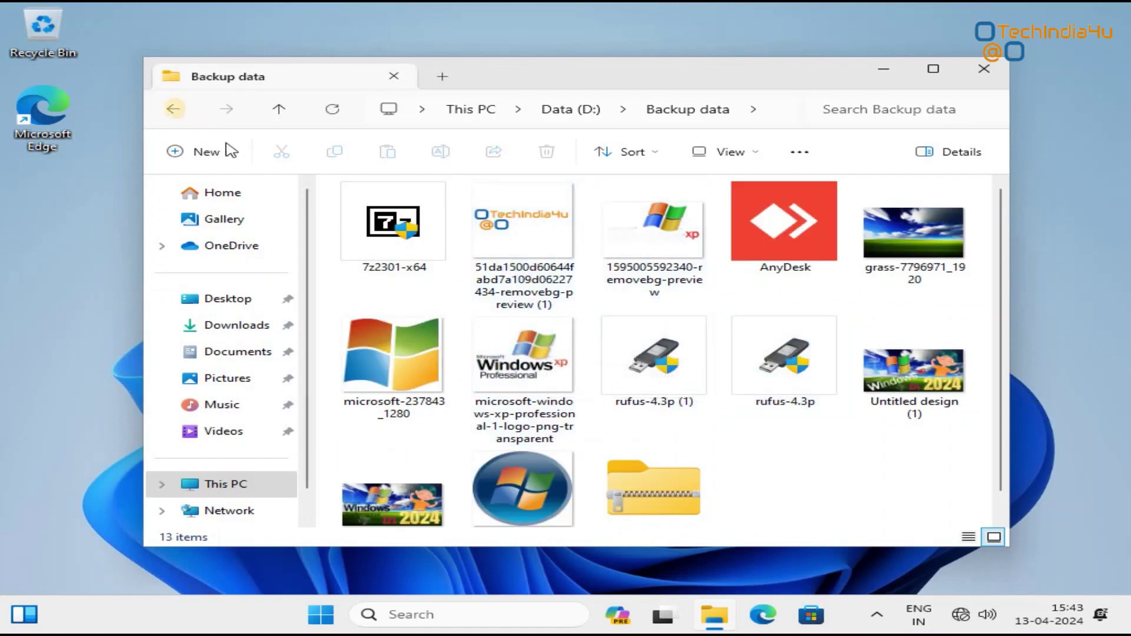
{"action": "left_click", "coordinate": [174, 109]}
{"action": "left_click", "coordinate": [173, 110]}
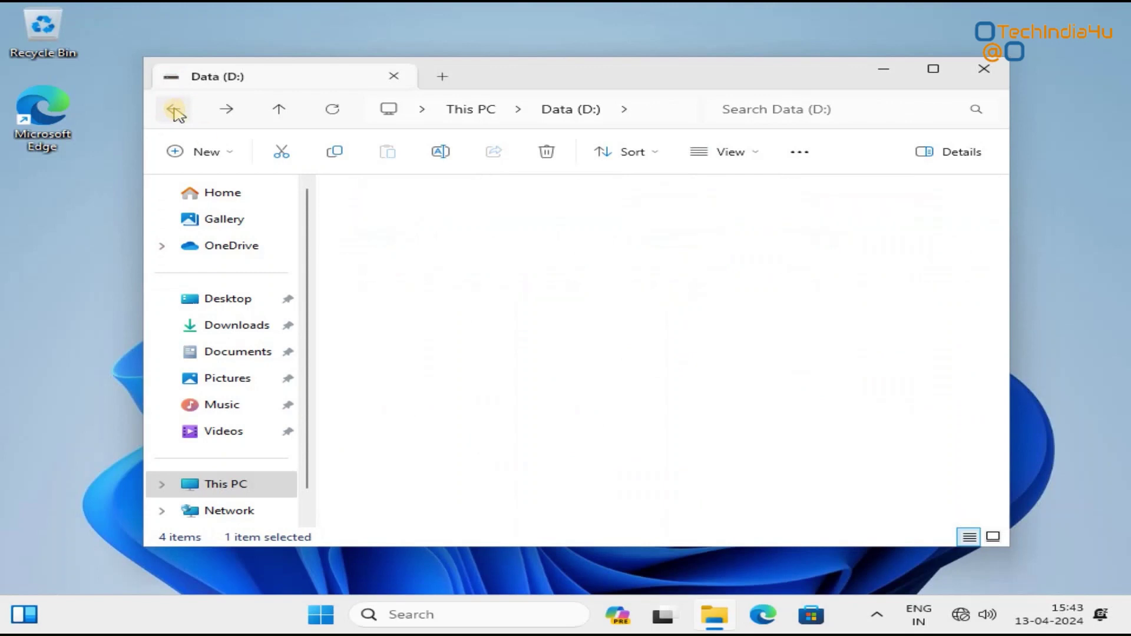
{"action": "double_click", "coordinate": [453, 240]}
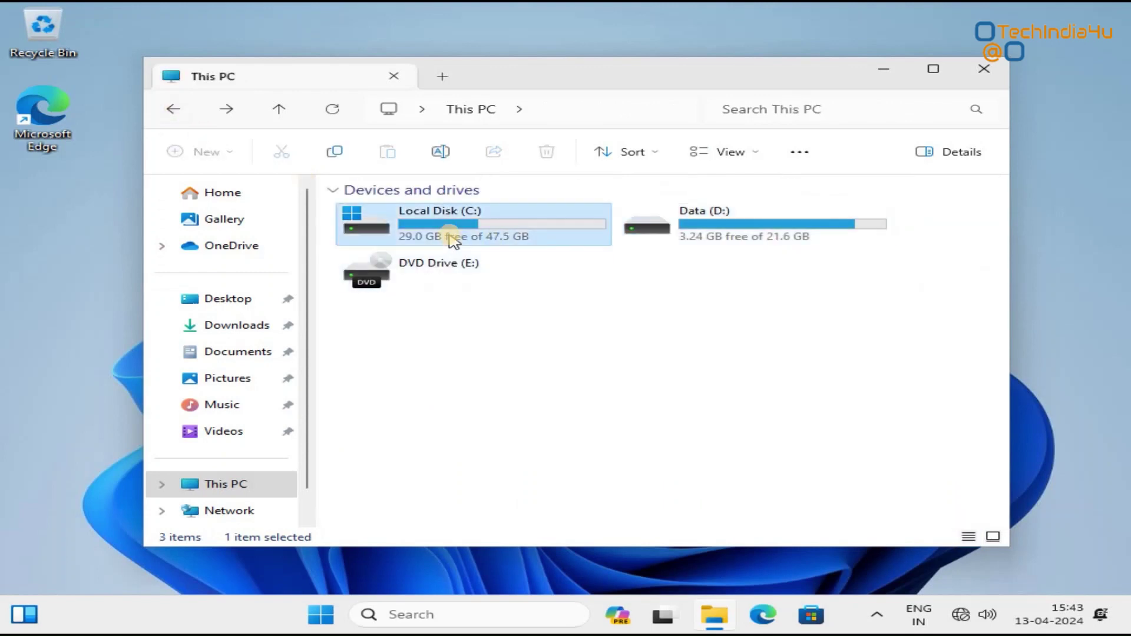
{"action": "left_click", "coordinate": [998, 69]}
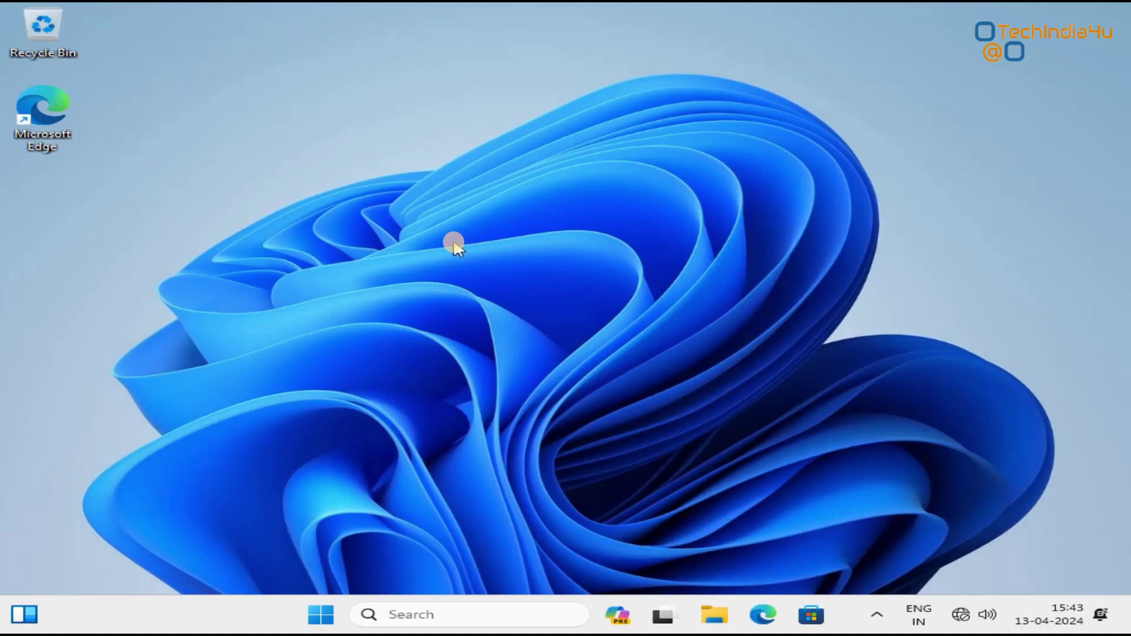